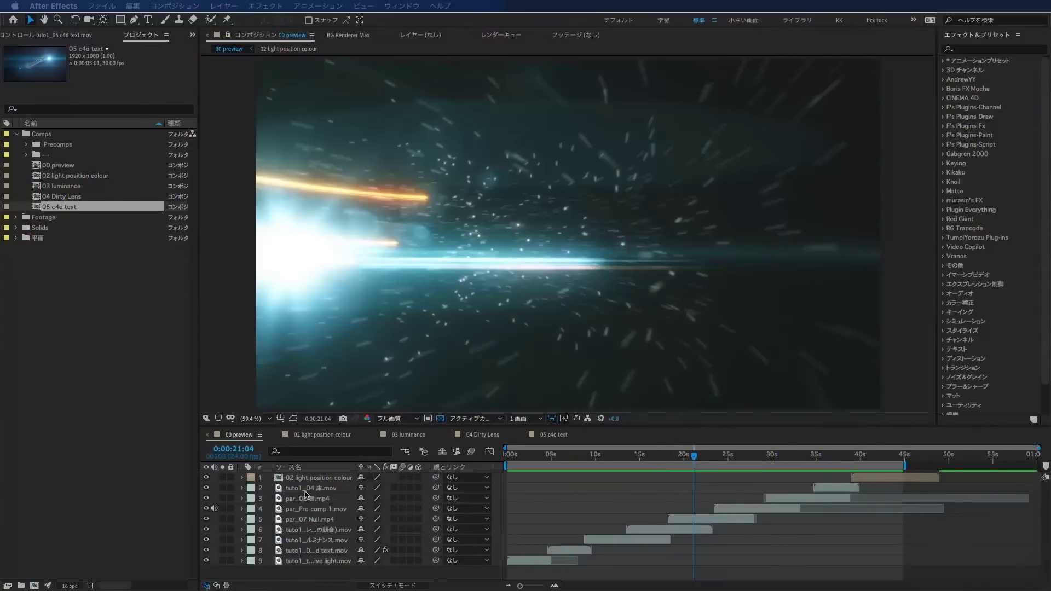
Create a new 1920×1080 composition and add a solid named Optical Flares.
{"action": "left_click", "coordinate": [304, 491]}
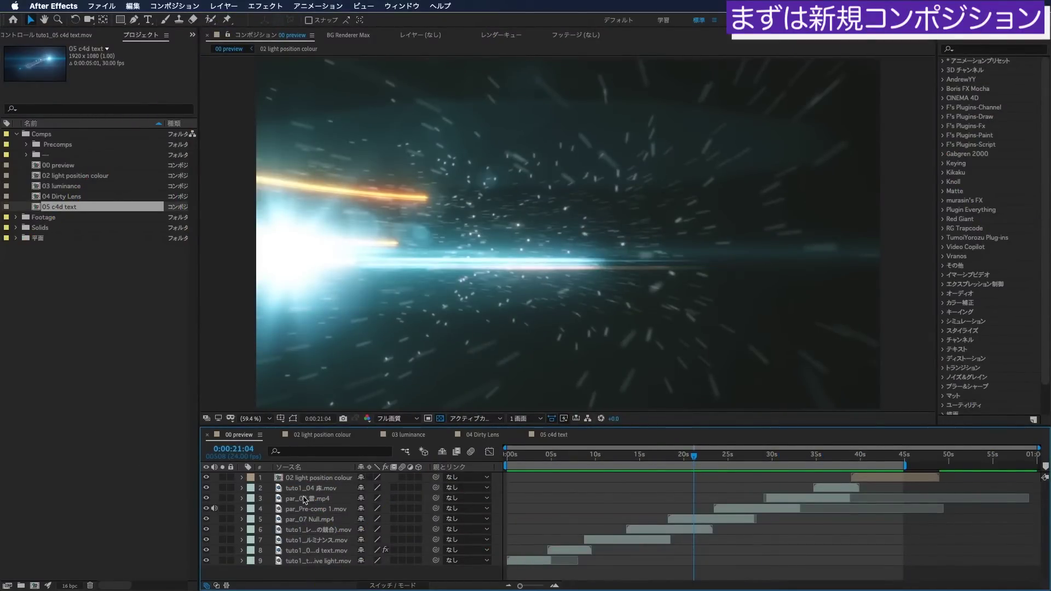
{"action": "key", "text": "ctrl+n"}
{"action": "left_click_drag", "start_coordinate": [547, 149], "coordinate": [524, 150]}
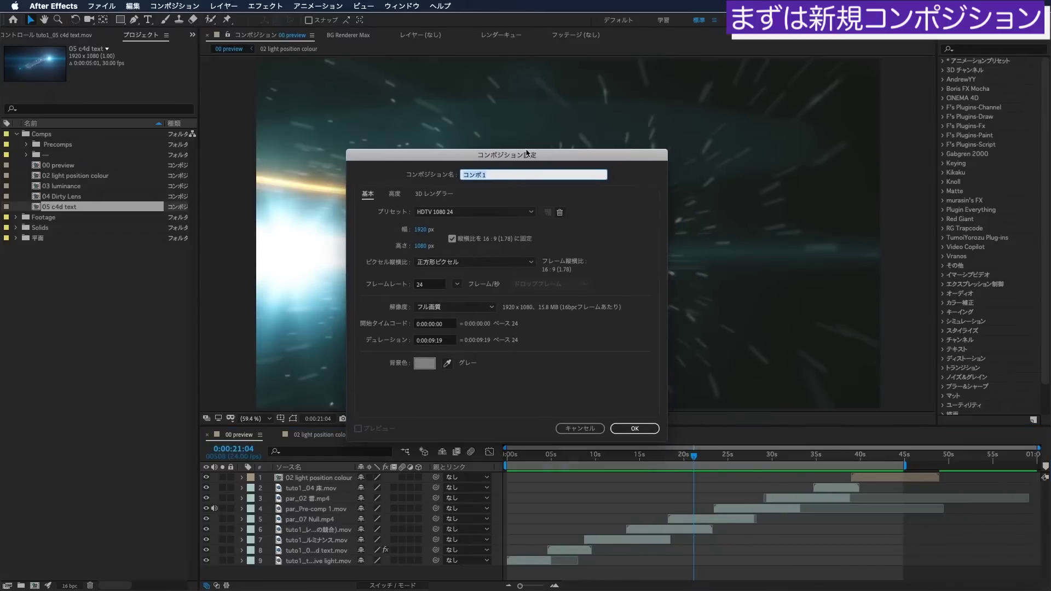
{"action": "key", "text": "Return"}
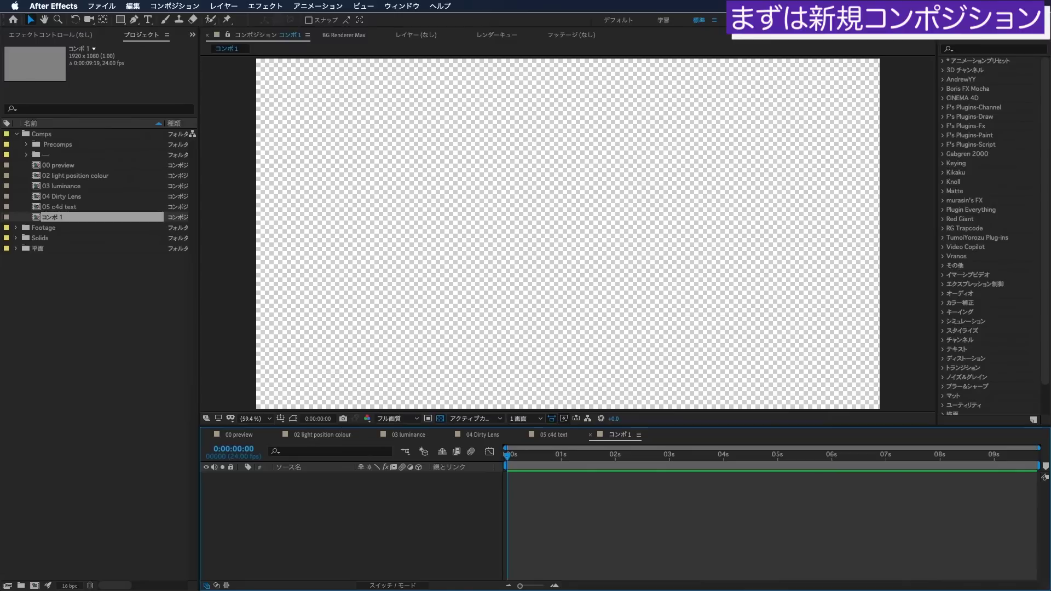
{"action": "key", "text": "ctrl+y"}
{"action": "type", "text": "Optical Flares"}
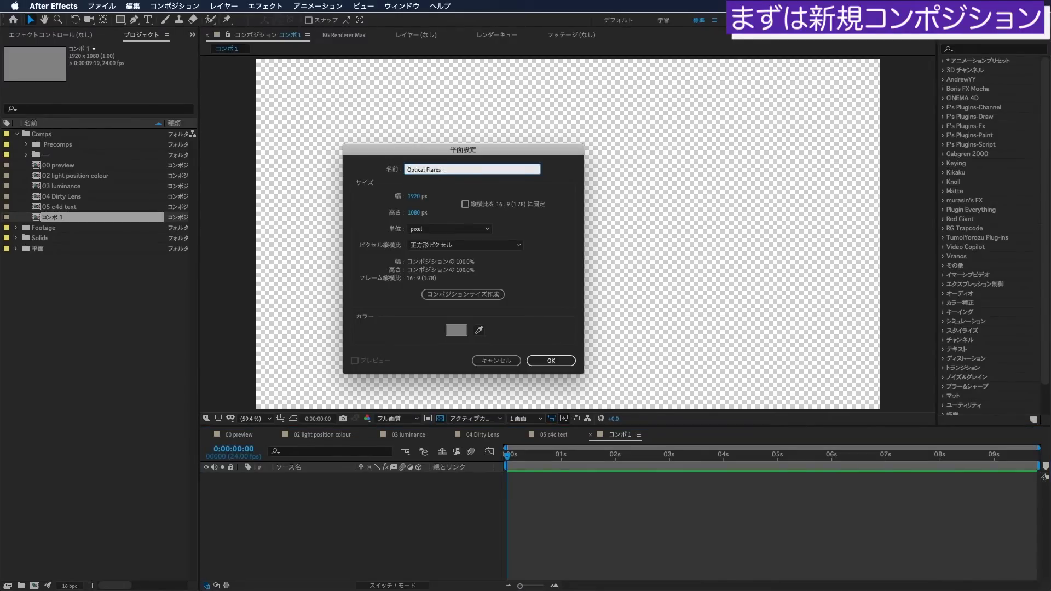
{"action": "key", "text": "Return"}
Find Optical Flares by searching 'op' and apply it to the Optical Flares solid.
{"action": "left_click", "coordinate": [828, 520]}
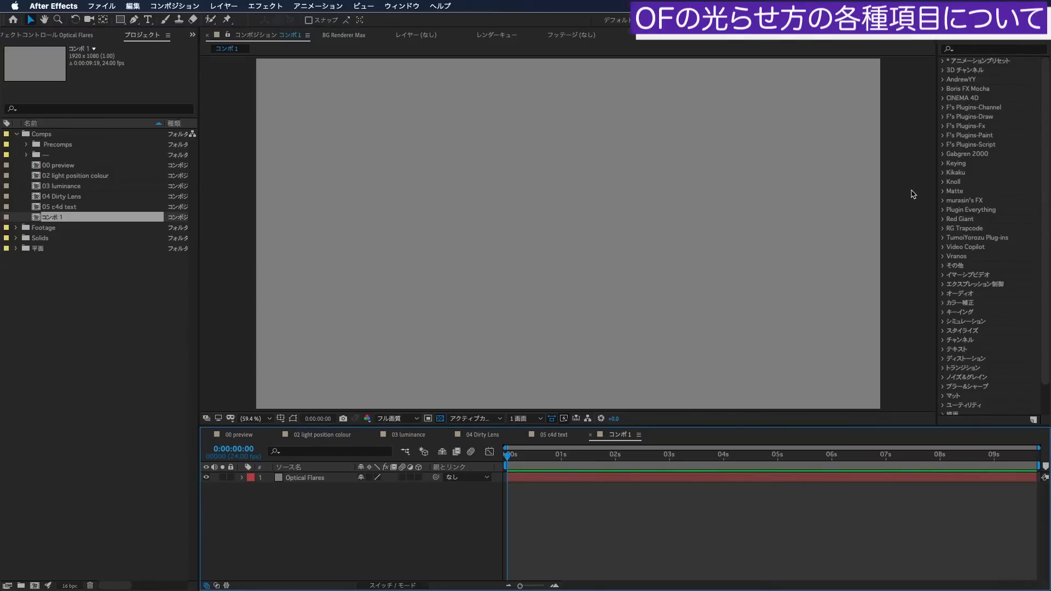
{"action": "left_click", "coordinate": [388, 5]}
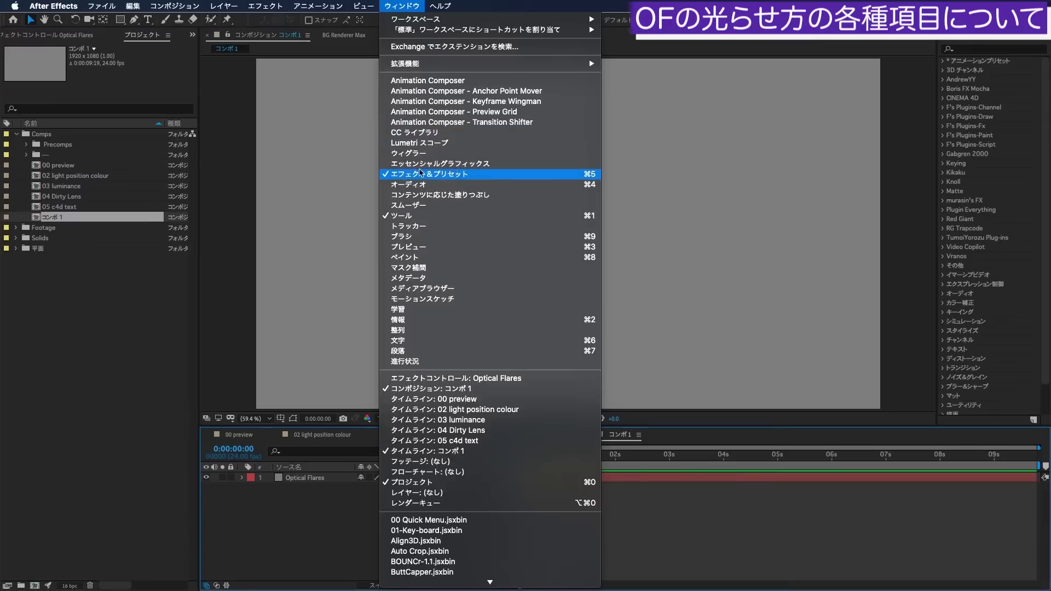
{"action": "left_click", "coordinate": [284, 192]}
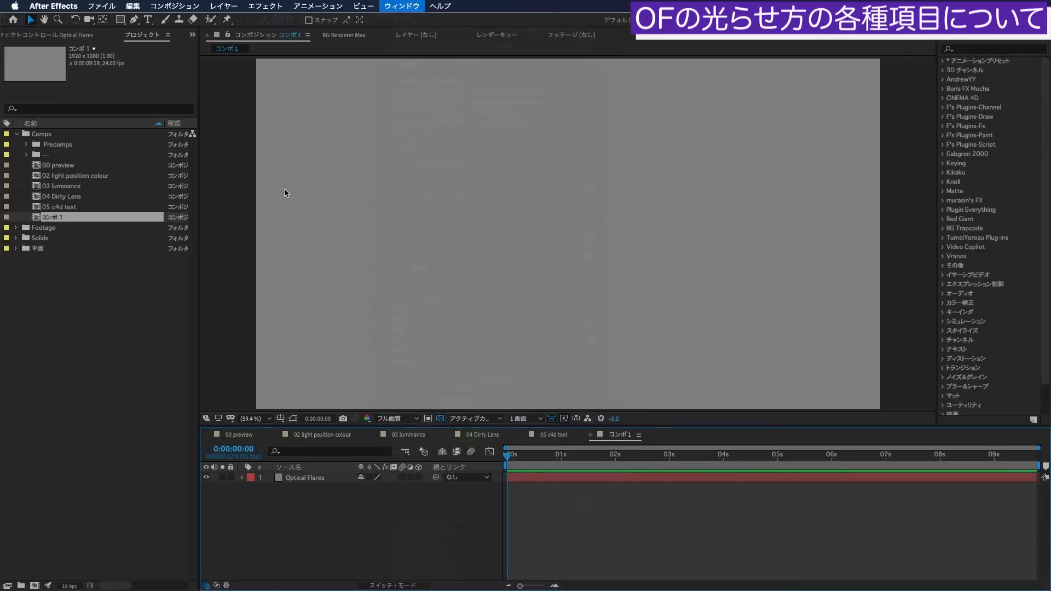
{"action": "left_click", "coordinate": [1010, 50]}
{"action": "type", "text": "op"}
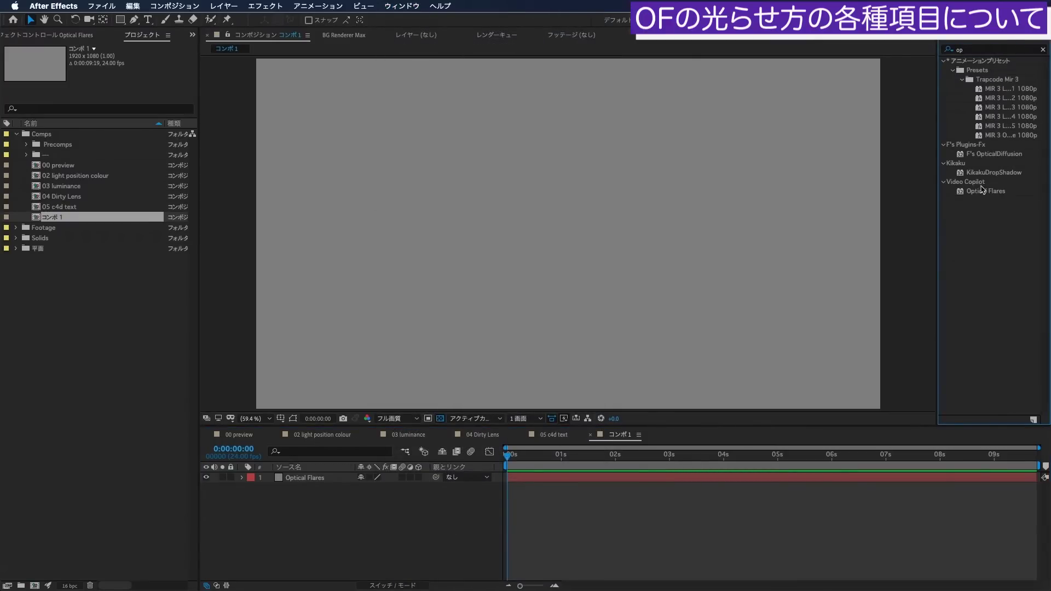
{"action": "left_click", "coordinate": [336, 475]}
{"action": "left_click_drag", "start_coordinate": [987, 192], "coordinate": [504, 480]}
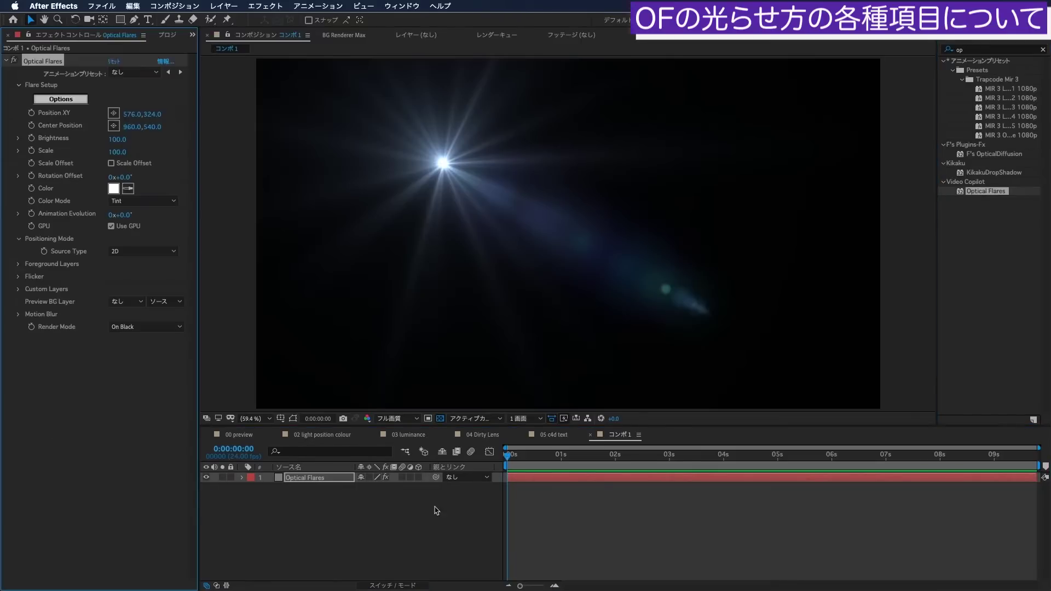
Move the flare right of centre and slightly lower, and shift its Center Position.
{"action": "left_click", "coordinate": [324, 480]}
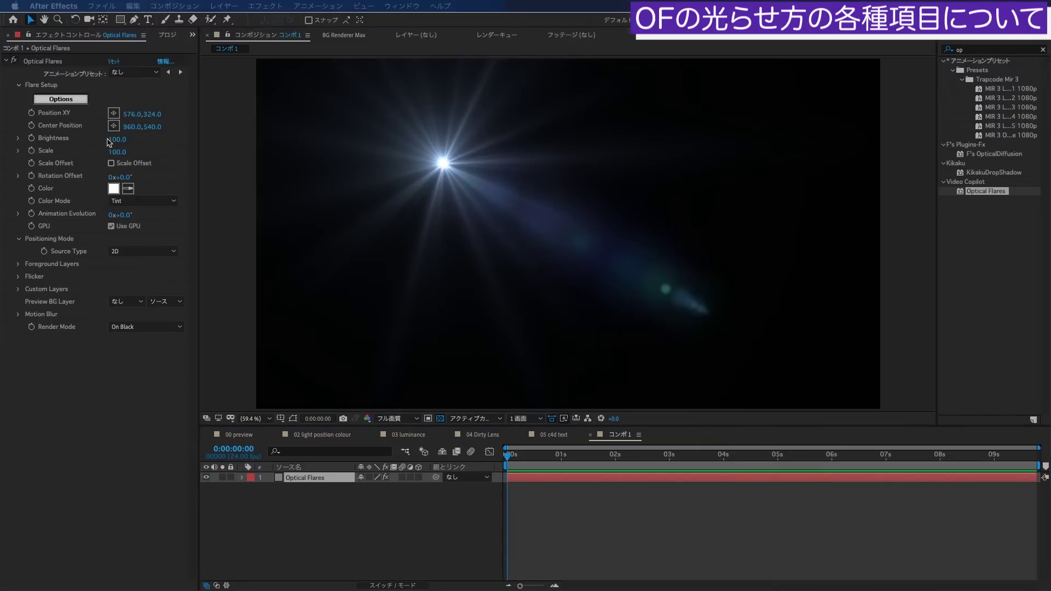
{"action": "left_click", "coordinate": [134, 117]}
{"action": "left_click_drag", "start_coordinate": [134, 116], "coordinate": [413, 135]}
{"action": "mouse_move", "coordinate": [153, 114]}
{"action": "left_mouse_down"}
{"action": "mouse_move", "coordinate": [126, 142]}
{"action": "mouse_move", "coordinate": [77, 157]}
{"action": "left_mouse_up"}
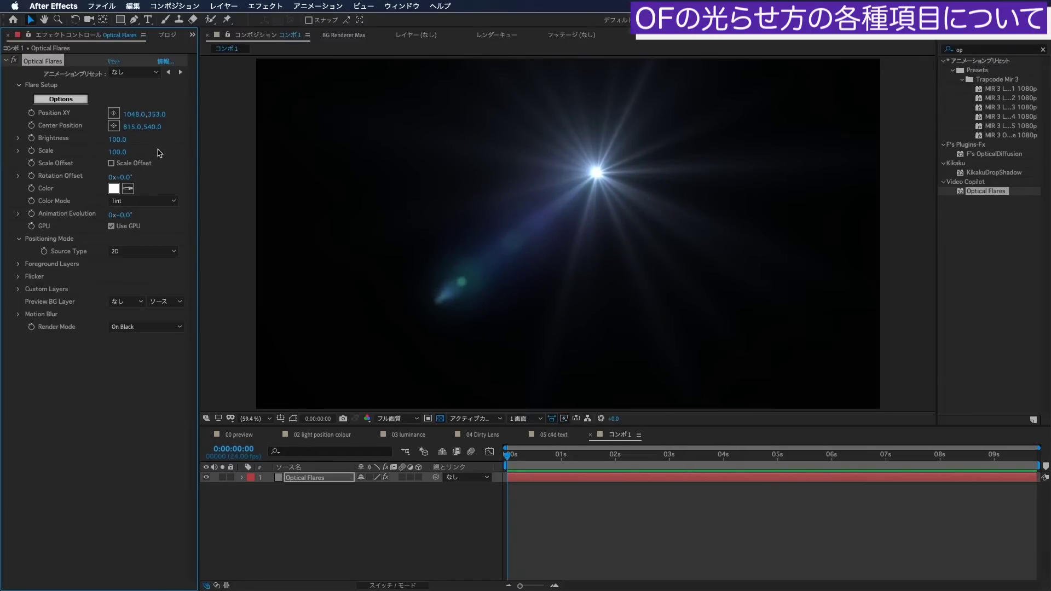
{"action": "mouse_move", "coordinate": [155, 130]}
{"action": "left_mouse_down"}
{"action": "mouse_move", "coordinate": [101, 152]}
{"action": "mouse_move", "coordinate": [120, 157]}
{"action": "mouse_move", "coordinate": [122, 188]}
{"action": "left_mouse_up"}
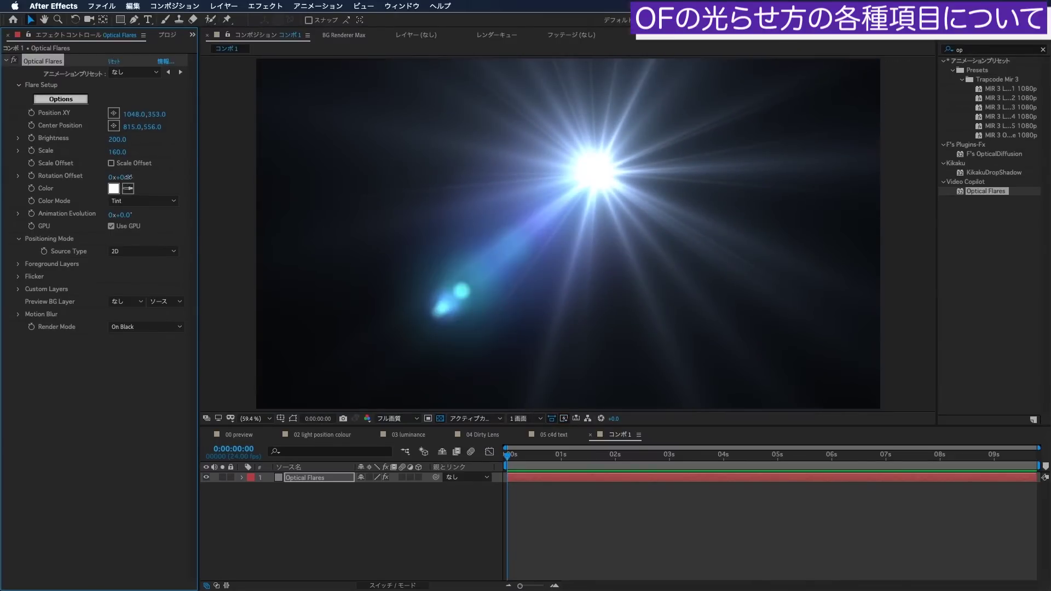
Rotate the flare's rays, try a red tint, then set the flare colour back to white.
{"action": "left_click_drag", "start_coordinate": [130, 177], "coordinate": [210, 172]}
{"action": "left_click", "coordinate": [114, 189]}
{"action": "left_click", "coordinate": [285, 271]}
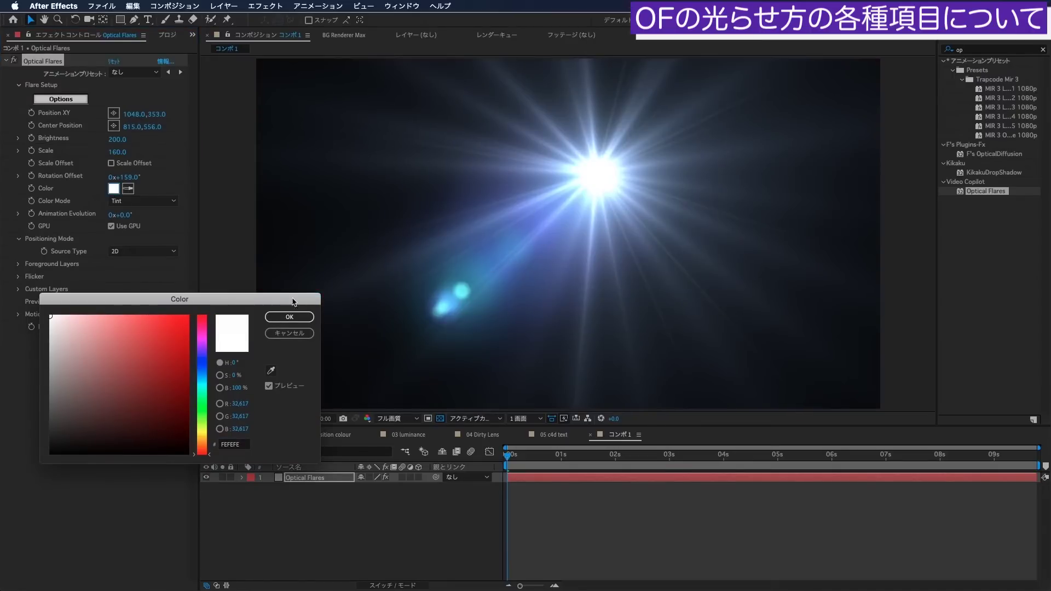
{"action": "left_click_drag", "start_coordinate": [278, 301], "coordinate": [290, 293]}
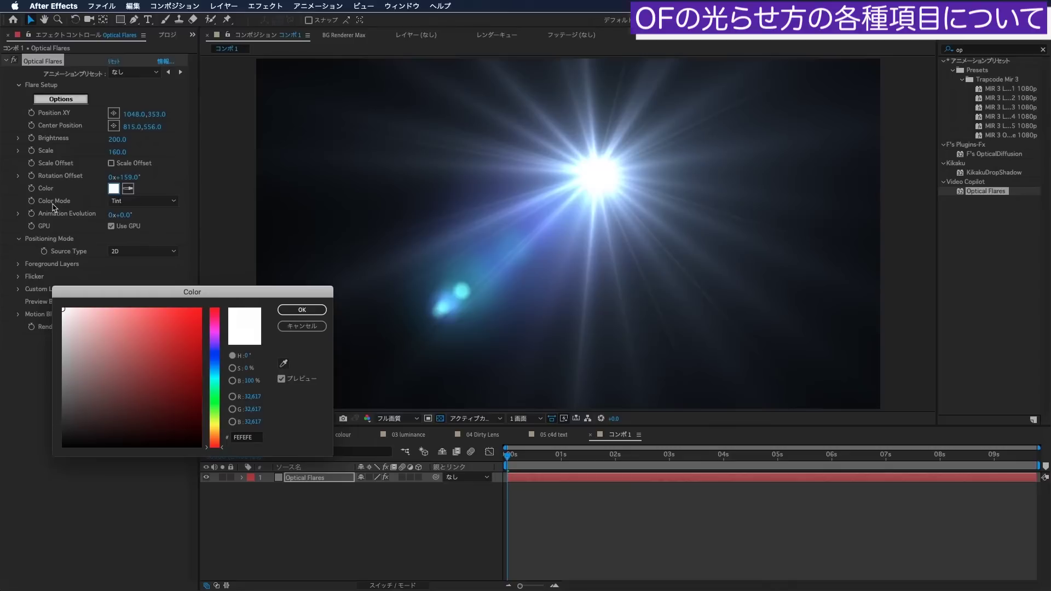
{"action": "left_click", "coordinate": [199, 305]}
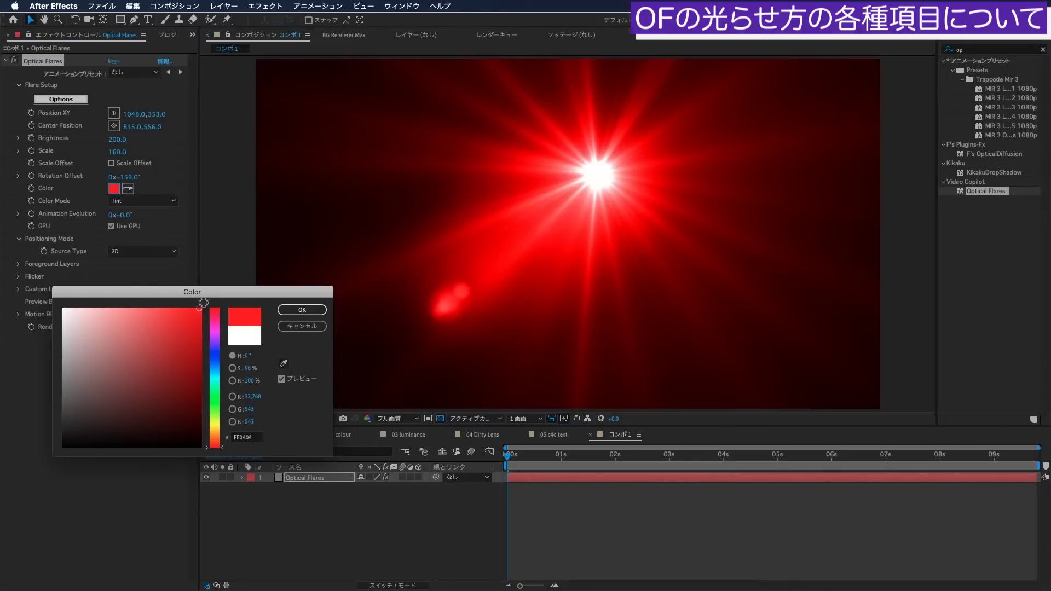
{"action": "left_click_drag", "start_coordinate": [231, 292], "coordinate": [16, 294]}
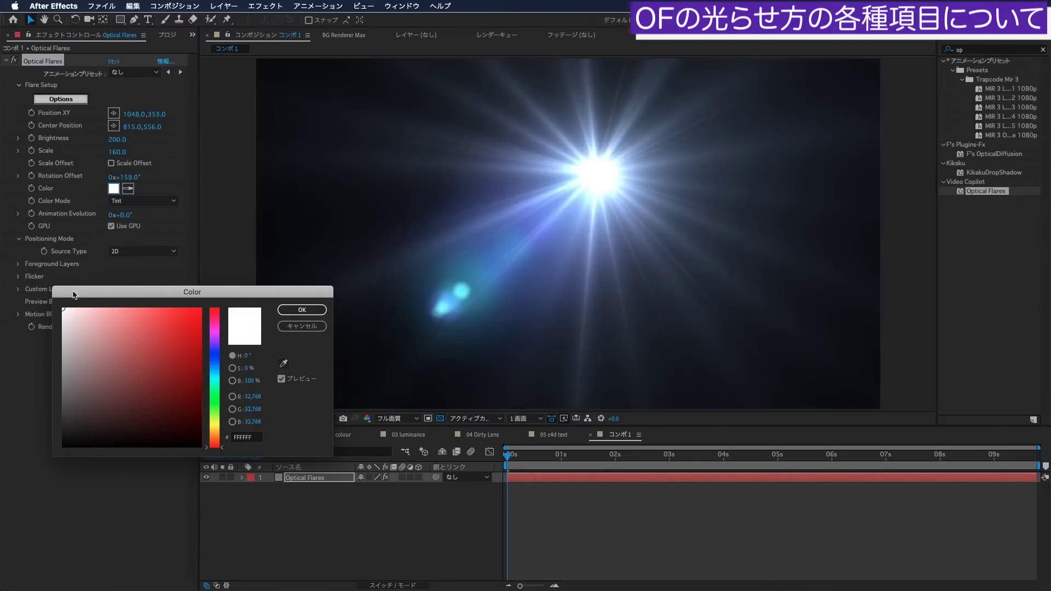
{"action": "left_click", "coordinate": [298, 311]}
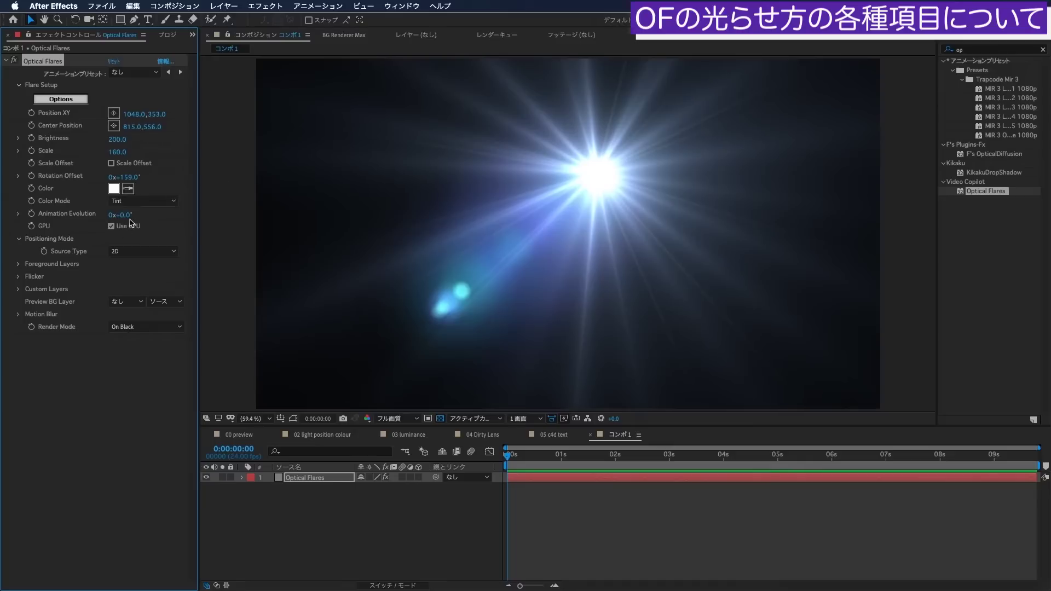
Set Animation Evolution to 185° and Rotation Offset to 217° for the flare rays.
{"action": "key", "text": "slash"}
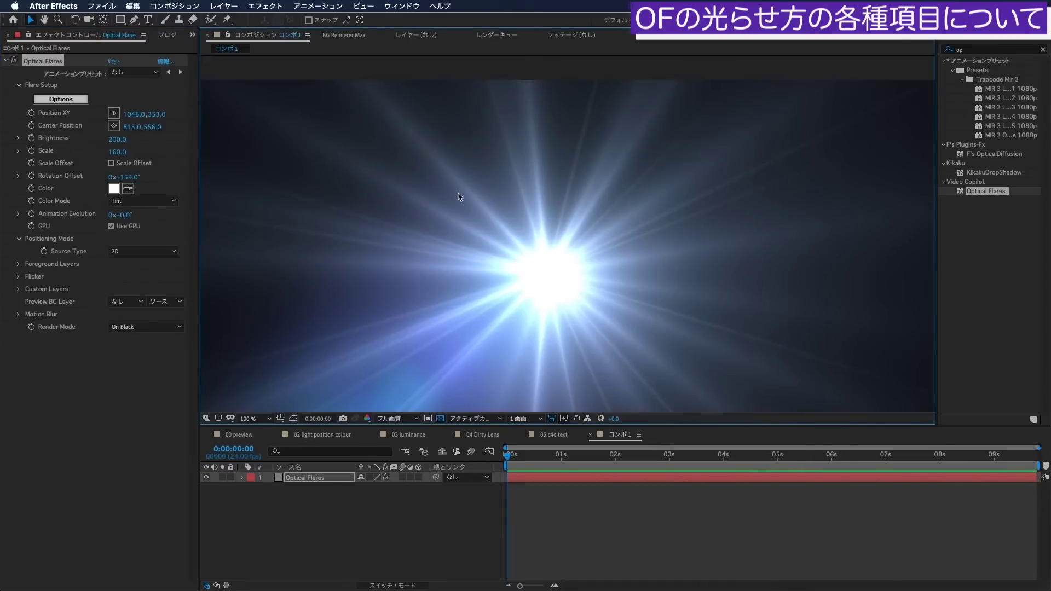
{"action": "left_click_drag", "start_coordinate": [132, 216], "coordinate": [258, 204]}
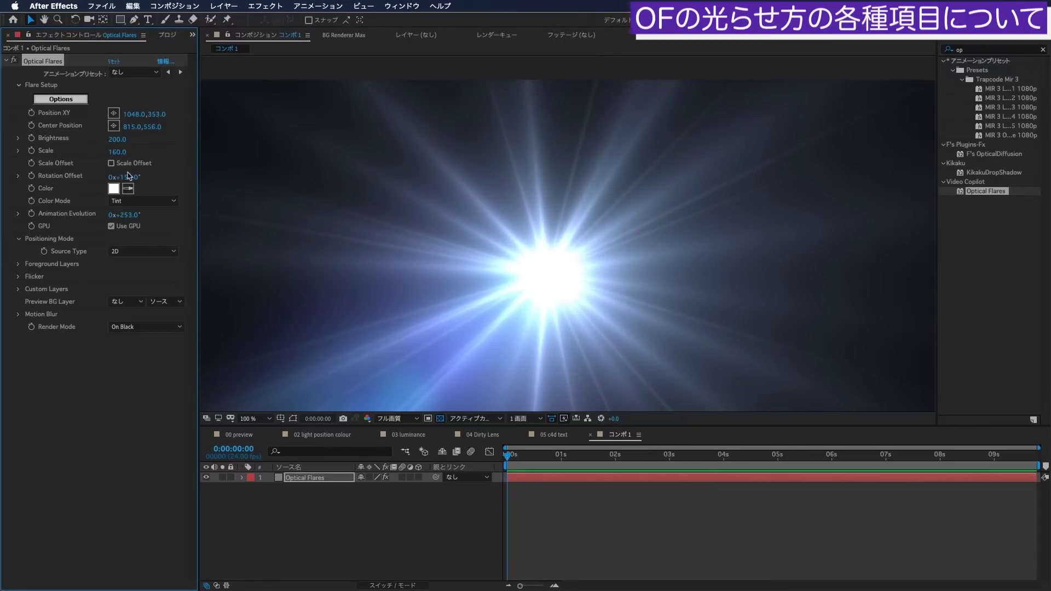
{"action": "left_click_drag", "start_coordinate": [130, 177], "coordinate": [125, 224]}
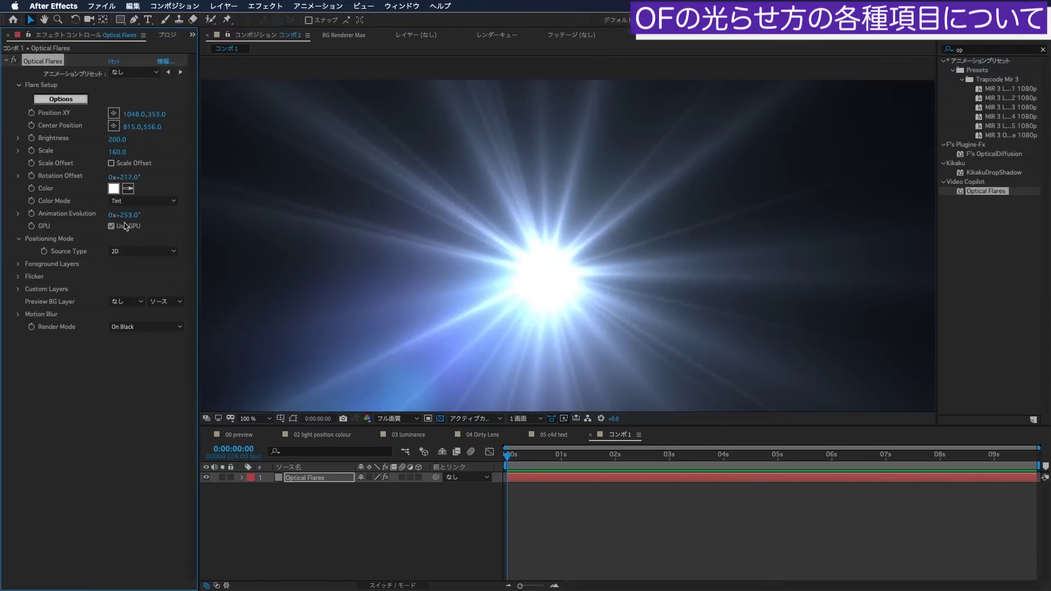
{"action": "mouse_move", "coordinate": [134, 217]}
{"action": "left_mouse_down"}
{"action": "mouse_move", "coordinate": [136, 228]}
{"action": "mouse_move", "coordinate": [34, 254]}
{"action": "left_mouse_up"}
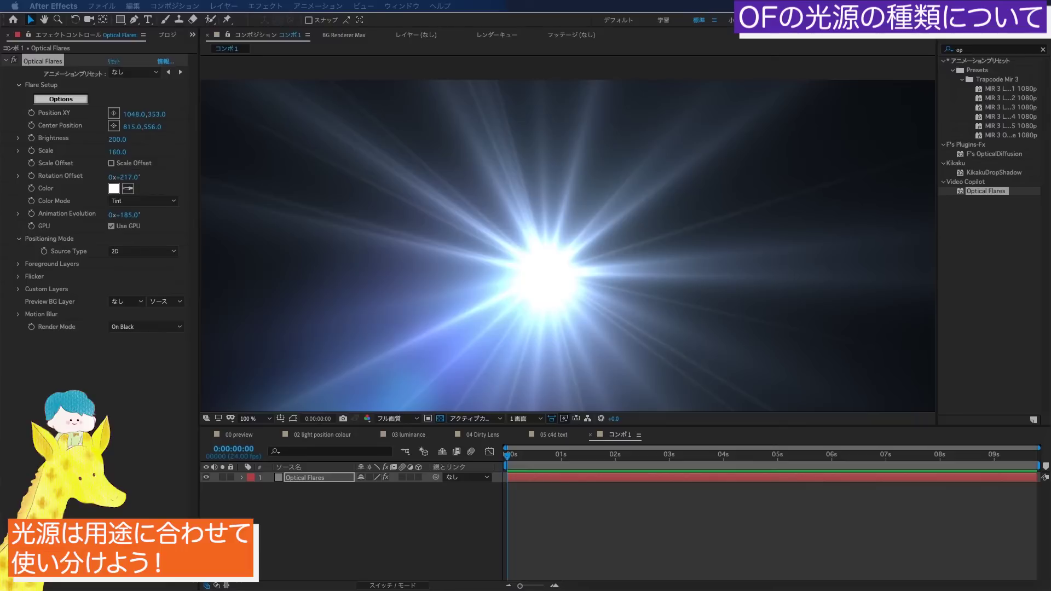
{"action": "left_click", "coordinate": [151, 253]}
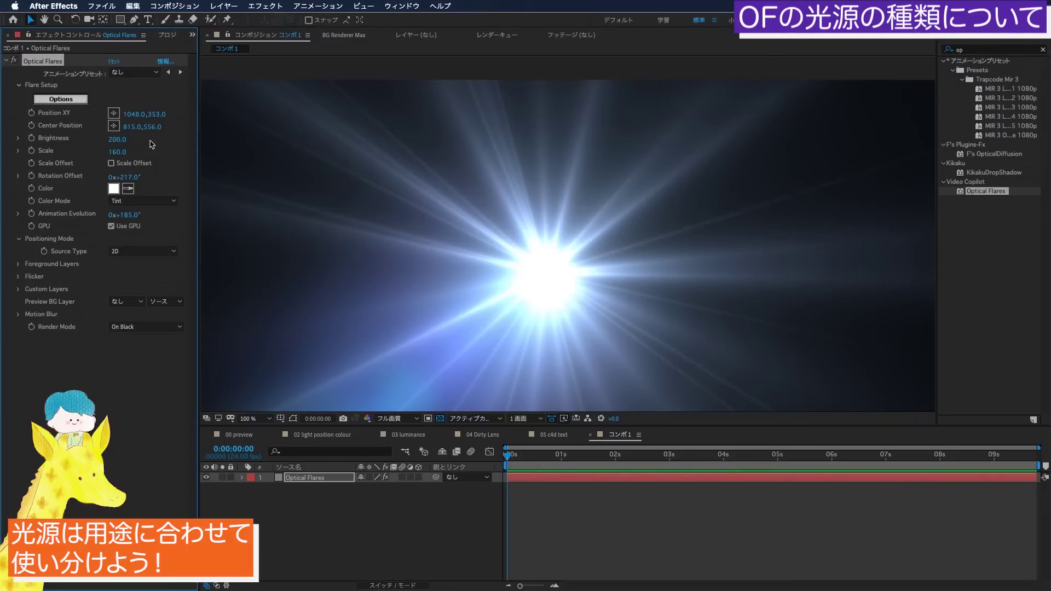
Switch the flare source to 3D at depth 310, following the comp's lights.
{"action": "left_click_drag", "start_coordinate": [143, 119], "coordinate": [167, 107]}
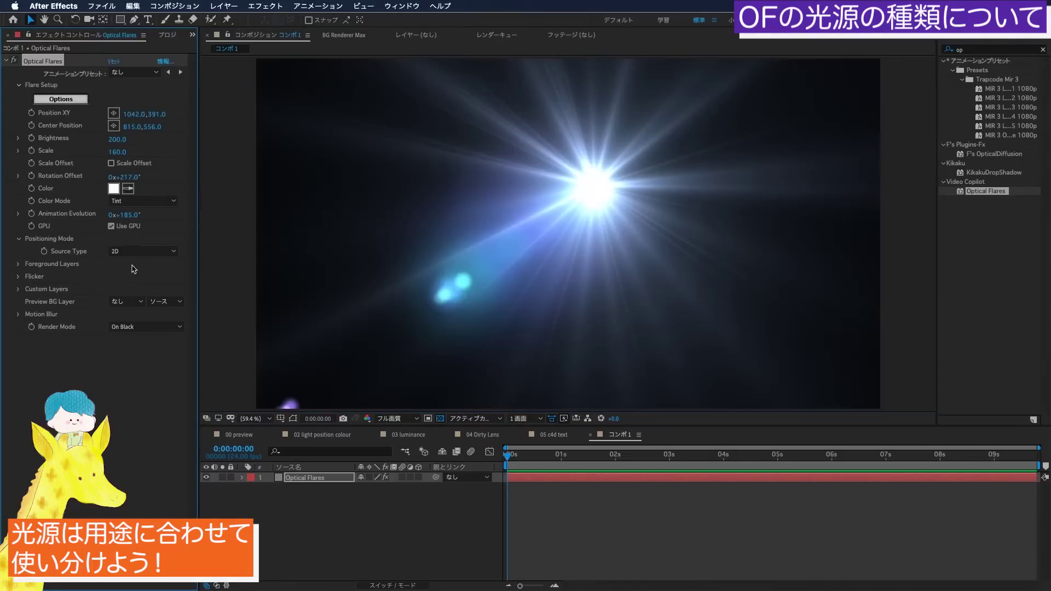
{"action": "left_click", "coordinate": [137, 251]}
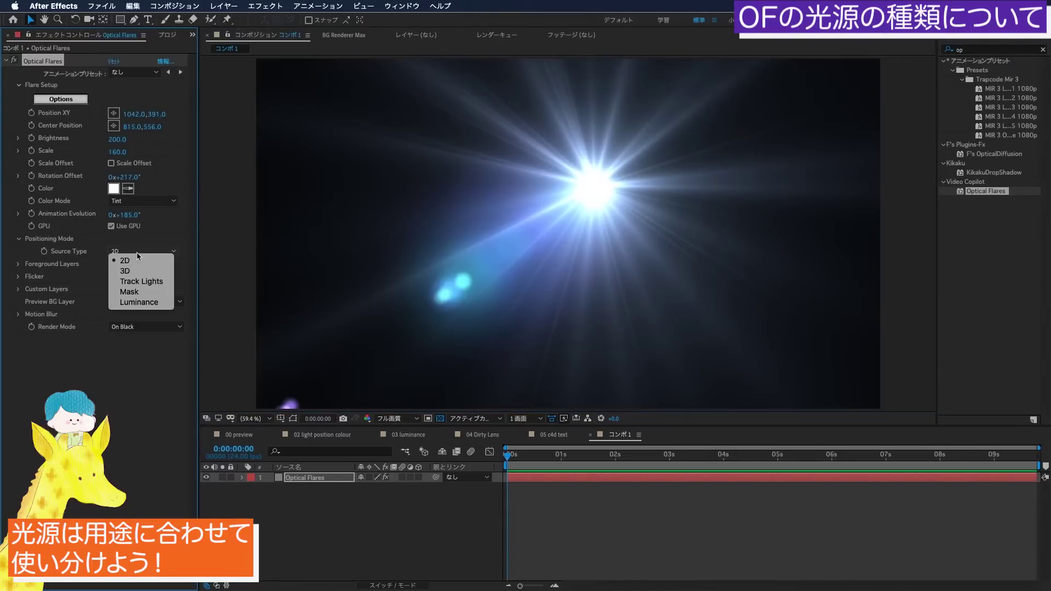
{"action": "left_click", "coordinate": [117, 265]}
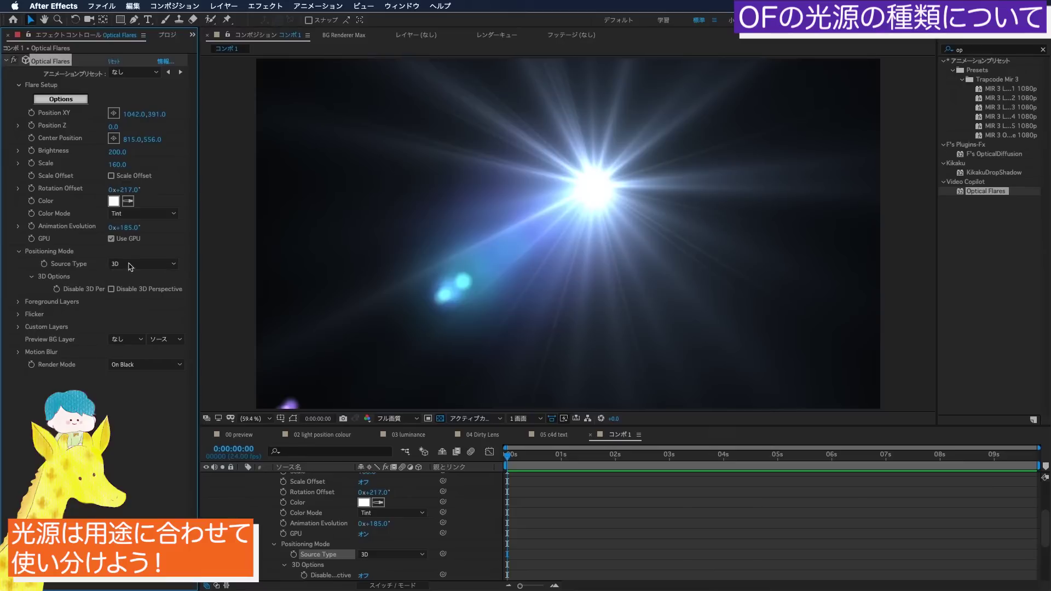
{"action": "mouse_move", "coordinate": [112, 128]}
{"action": "left_mouse_down"}
{"action": "mouse_move", "coordinate": [75, 138]}
{"action": "mouse_move", "coordinate": [142, 137]}
{"action": "left_mouse_up"}
{"action": "left_click", "coordinate": [145, 264]}
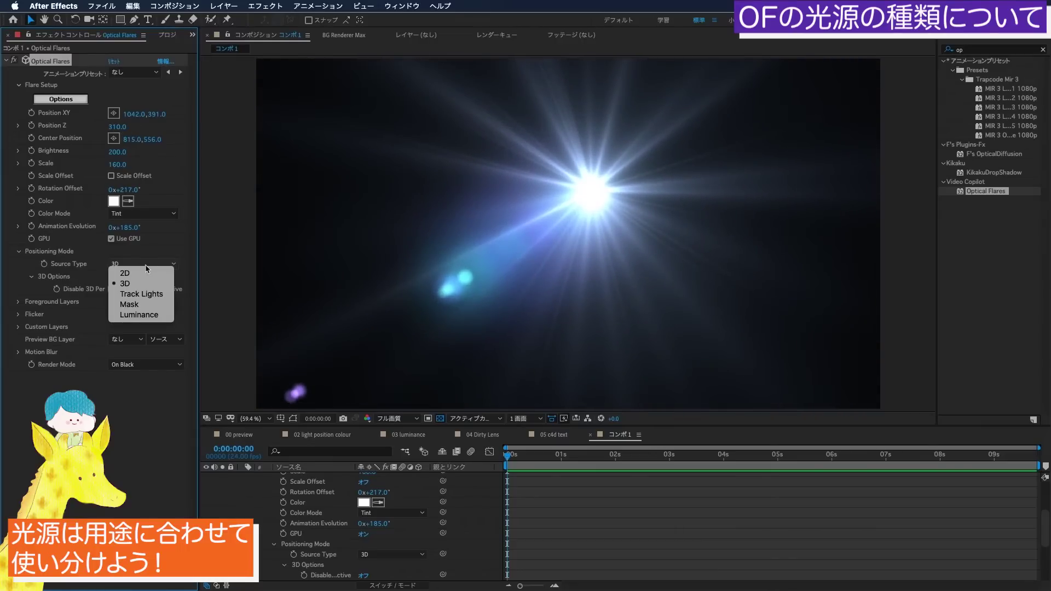
{"action": "left_click", "coordinate": [143, 294]}
{"action": "scroll", "coordinate": [310, 504], "scroll_direction": "up", "scroll_amount": 3}
{"action": "scroll", "coordinate": [314, 498], "scroll_direction": "up", "scroll_amount": 2}
{"action": "scroll", "coordinate": [319, 490], "scroll_direction": "up", "scroll_amount": 3}
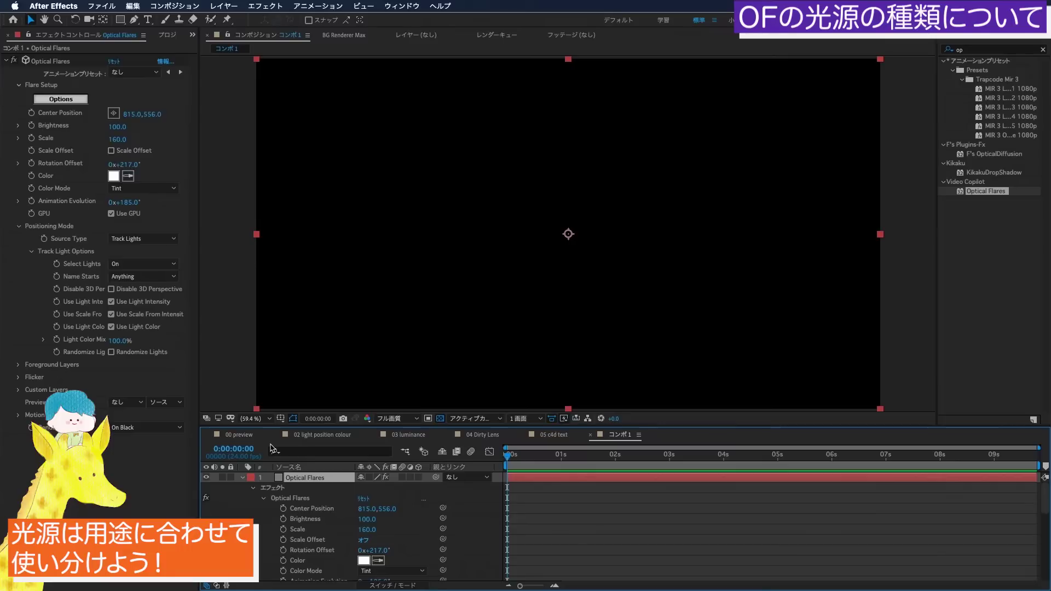
Add a point light on the right and duplicate it into four lights around the frame.
{"action": "key", "text": "ctrl+shift+y"}
{"action": "left_click", "coordinate": [385, 469]}
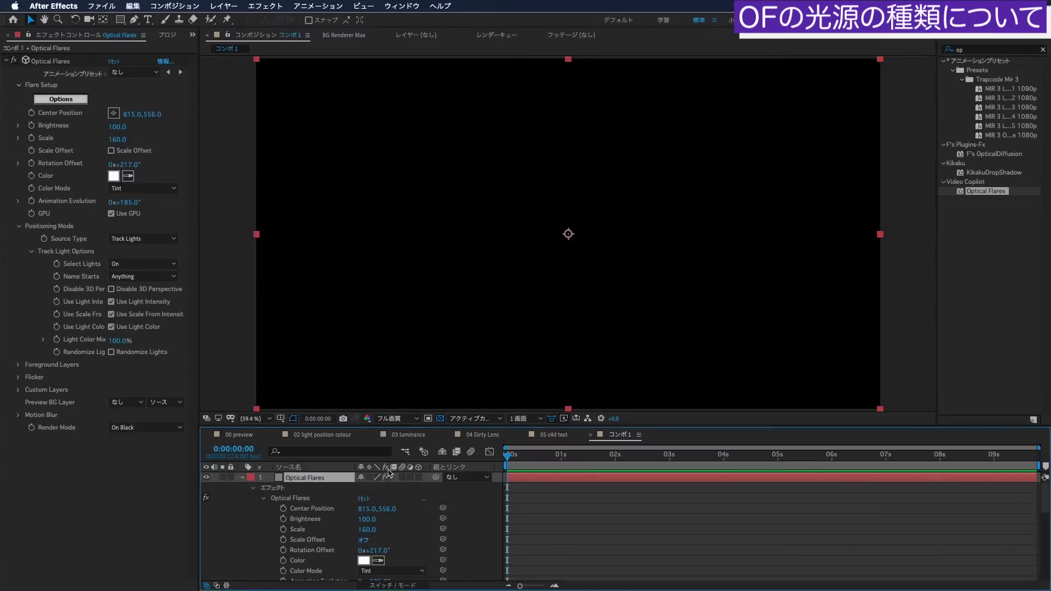
{"action": "mouse_move", "coordinate": [608, 211]}
{"action": "left_mouse_down"}
{"action": "mouse_move", "coordinate": [781, 263]}
{"action": "mouse_move", "coordinate": [800, 130]}
{"action": "mouse_move", "coordinate": [390, 140]}
{"action": "left_mouse_up"}
{"action": "key", "text": "ctrl+d"}
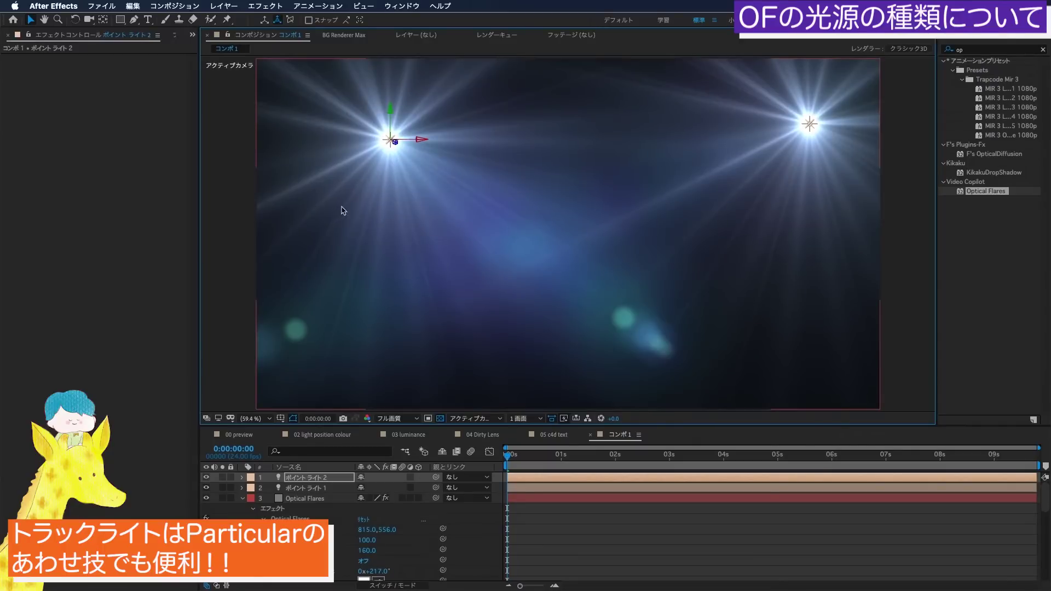
{"action": "key", "text": "ctrl+d"}
{"action": "mouse_move", "coordinate": [389, 141]}
{"action": "left_mouse_down"}
{"action": "mouse_move", "coordinate": [845, 284]}
{"action": "mouse_move", "coordinate": [413, 329]}
{"action": "left_mouse_up"}
{"action": "key", "text": "ctrl+d"}
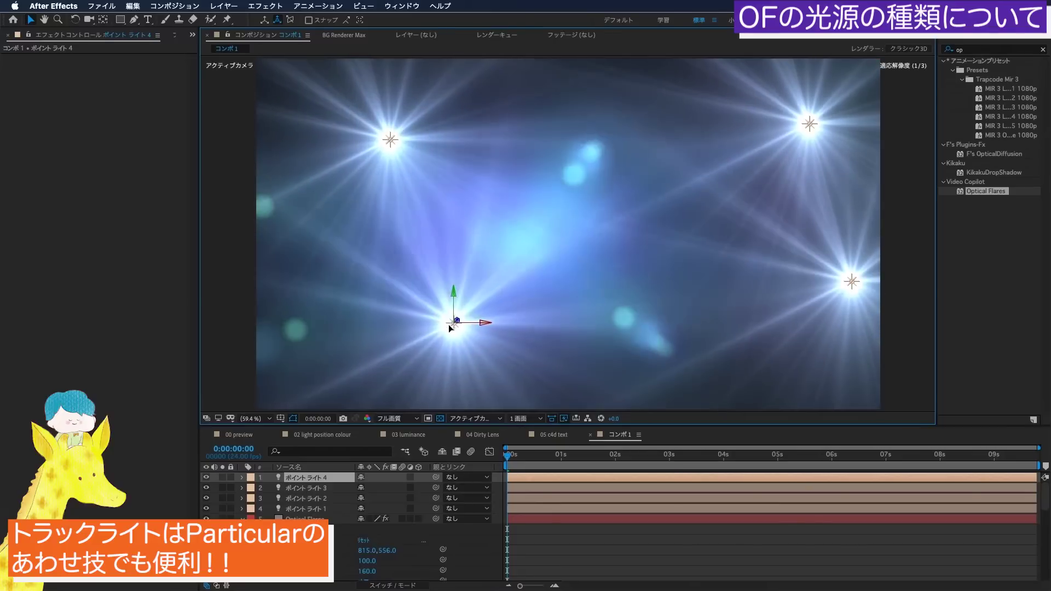
{"action": "left_click", "coordinate": [323, 508]}
{"action": "left_click", "coordinate": [323, 488]}
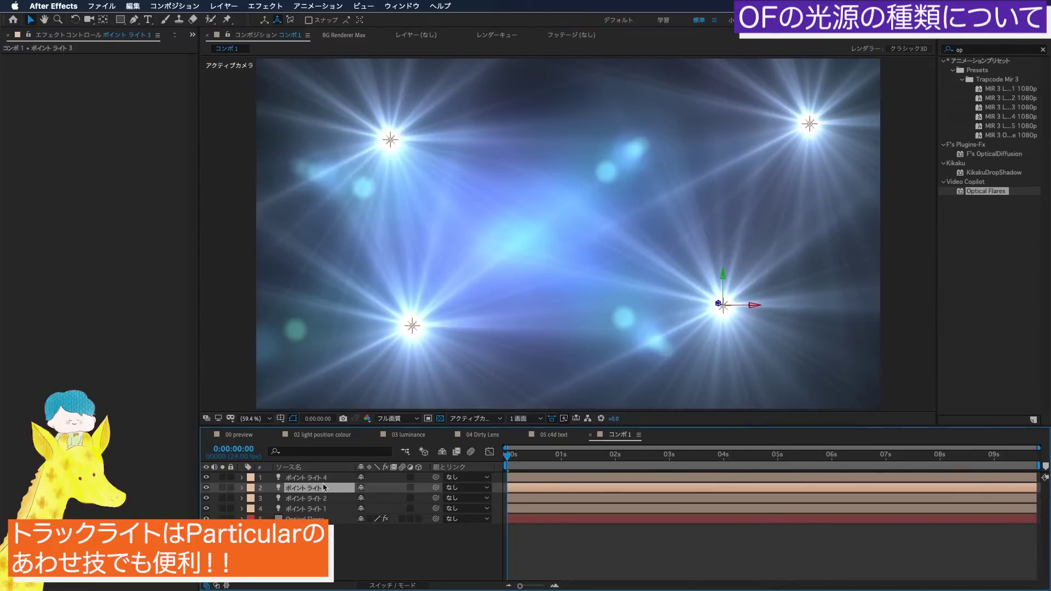
Add a camera, dolly and orbit it to frame the lights, move it to the top, use Custom View.
{"action": "key", "text": "ctrl+alt+shift+c"}
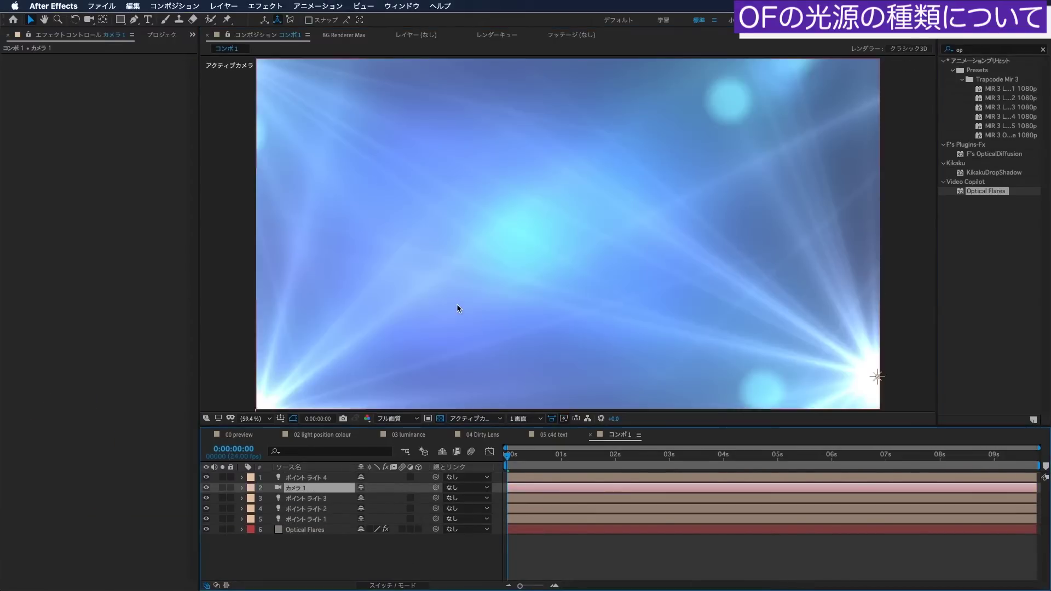
{"action": "right_click", "coordinate": [511, 287]}
{"action": "key", "text": "Escape"}
{"action": "left_click", "coordinate": [316, 489]}
{"action": "left_click_drag", "start_coordinate": [515, 252], "coordinate": [506, 315]}
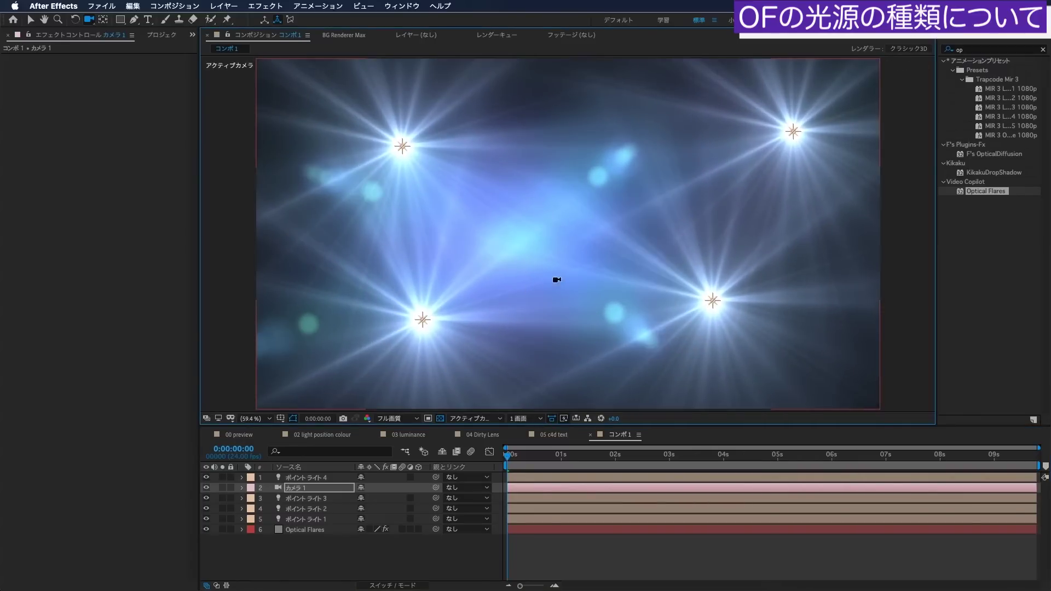
{"action": "left_click_drag", "start_coordinate": [557, 280], "coordinate": [595, 265]}
{"action": "mouse_move", "coordinate": [617, 258]}
{"action": "left_mouse_down"}
{"action": "mouse_move", "coordinate": [852, 266]}
{"action": "mouse_move", "coordinate": [540, 273]}
{"action": "mouse_move", "coordinate": [515, 285]}
{"action": "left_mouse_up"}
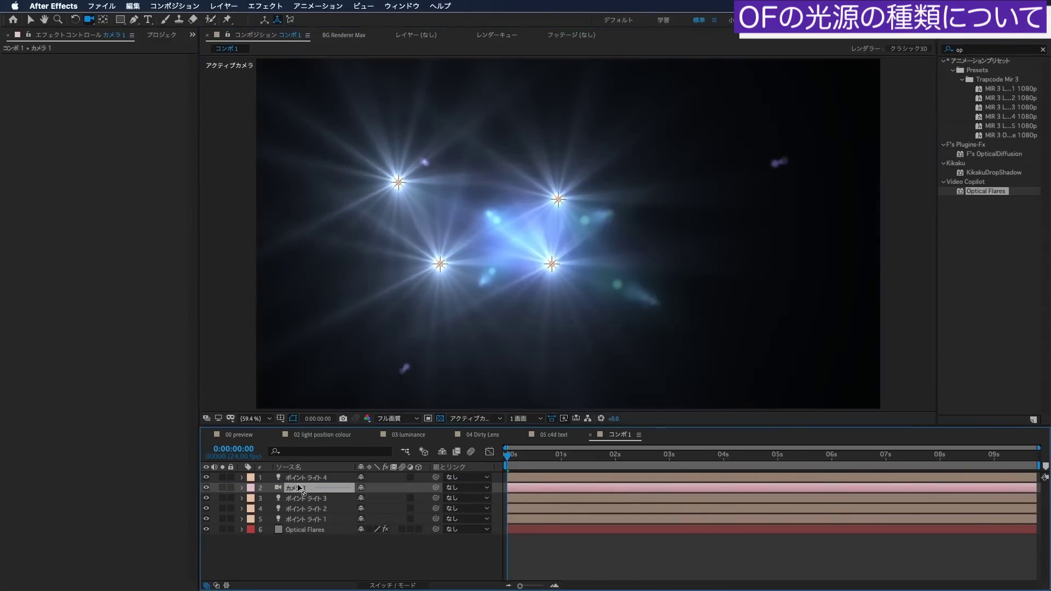
{"action": "left_click_drag", "start_coordinate": [298, 488], "coordinate": [303, 480]}
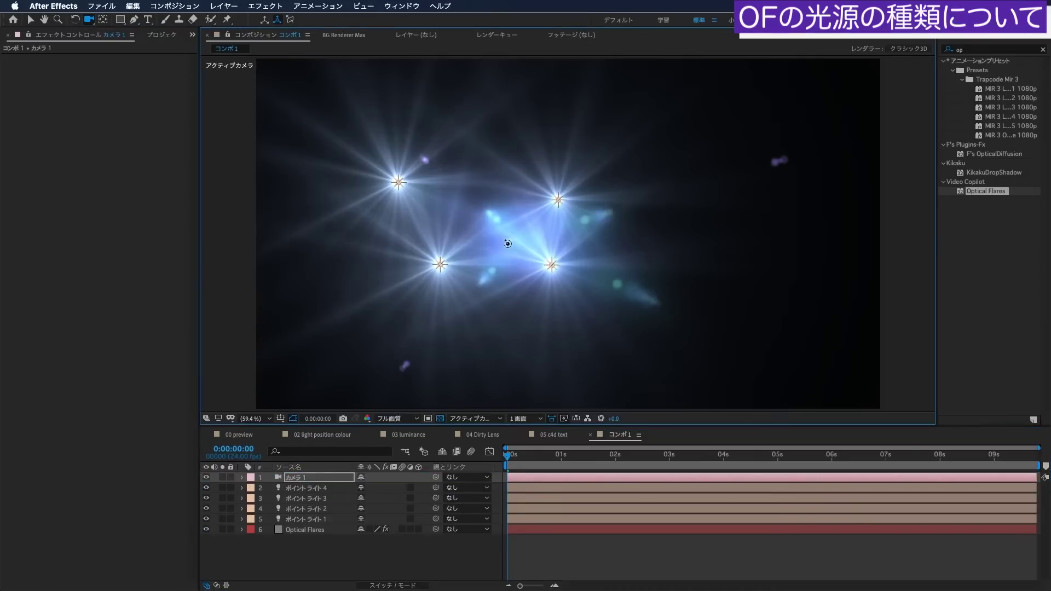
{"action": "left_click", "coordinate": [471, 418]}
{"action": "left_click", "coordinate": [466, 532]}
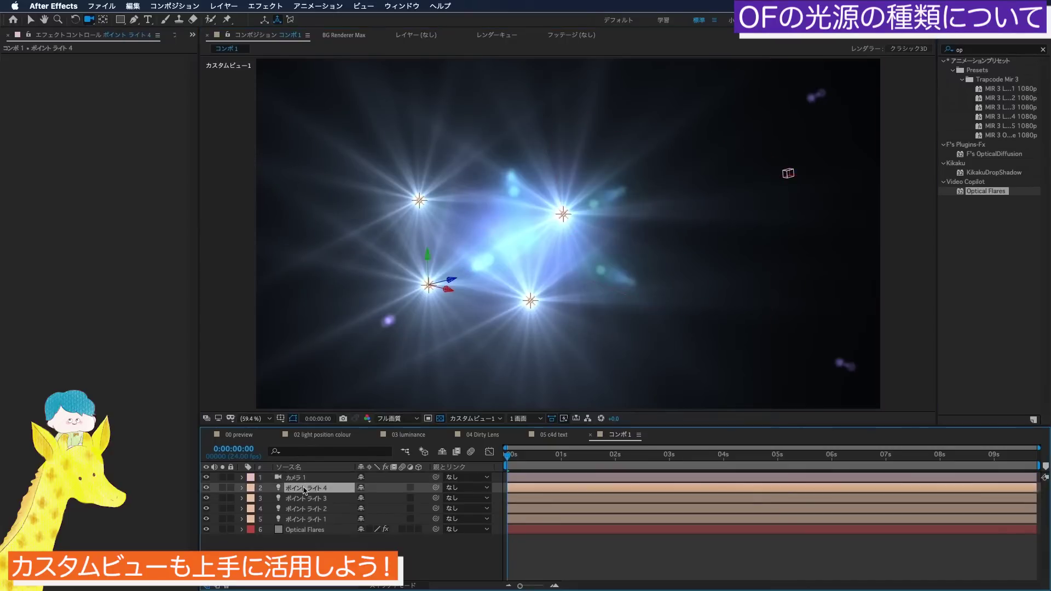
Set the flare Source Type to Mask and delete the camera and all point lights.
{"action": "left_click", "coordinate": [304, 530]}
{"action": "left_click", "coordinate": [135, 240]}
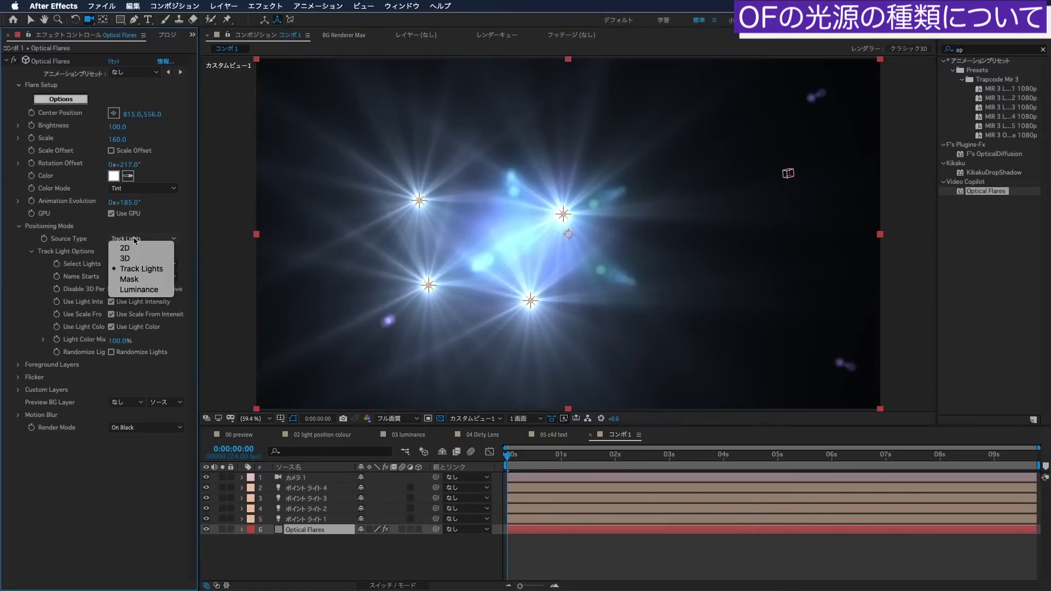
{"action": "left_click", "coordinate": [135, 280]}
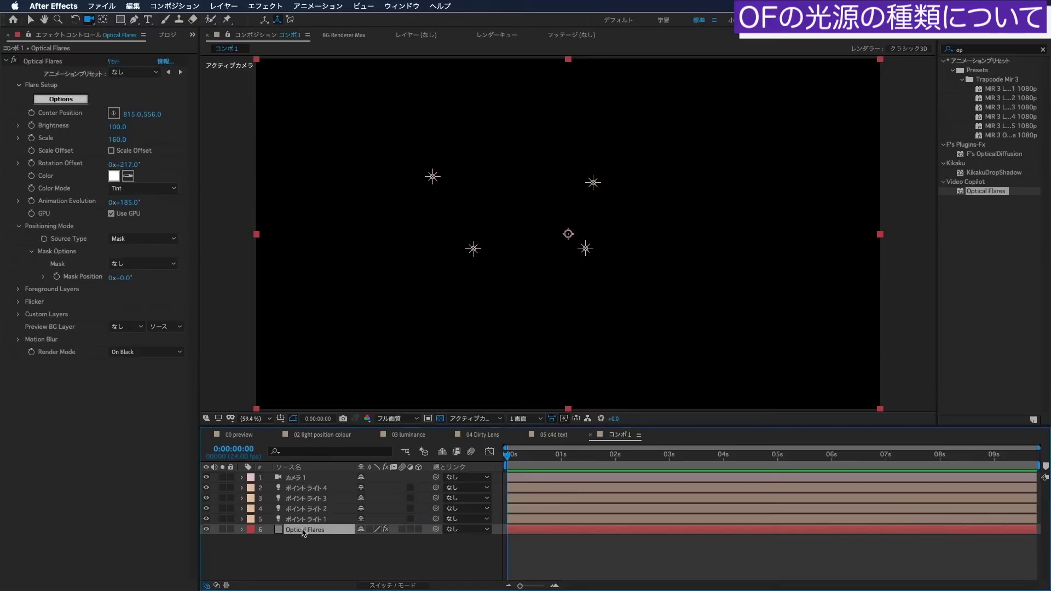
{"action": "key", "text": "ctrl+Up"}
{"action": "key", "text": "ctrl+shift+Up"}
{"action": "key", "text": "ctrl+shift+Up"}
{"action": "key", "text": "ctrl+shift+Up"}
{"action": "key", "text": "ctrl+shift+Up"}
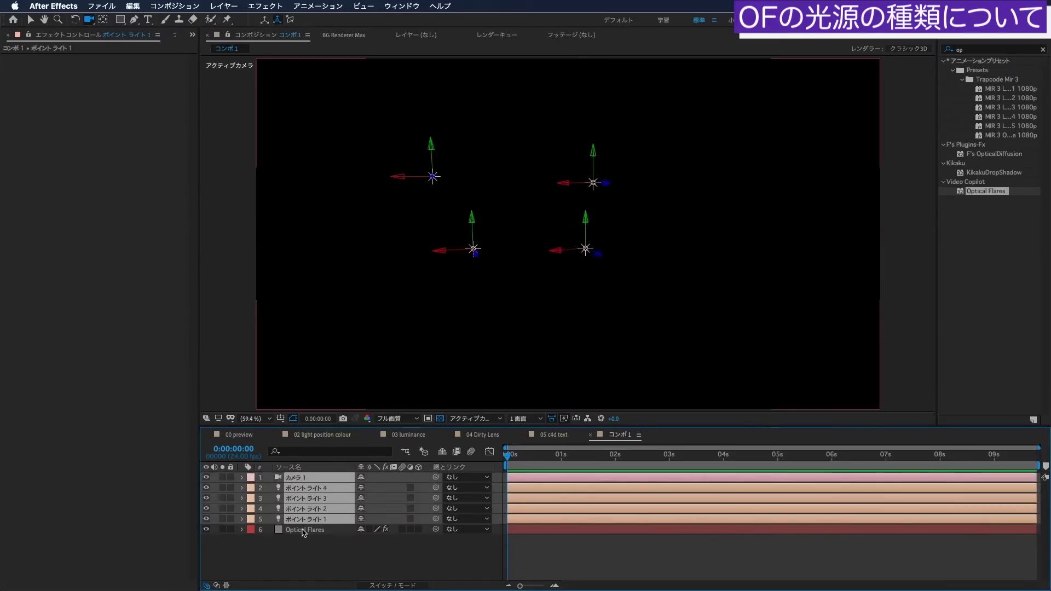
{"action": "key", "text": "Delete"}
{"action": "left_click", "coordinate": [138, 241]}
{"action": "left_click", "coordinate": [131, 277]}
Draw a large rectangular mask on the Optical Flares layer and have the flare follow Mask 1.
{"action": "left_click", "coordinate": [313, 515]}
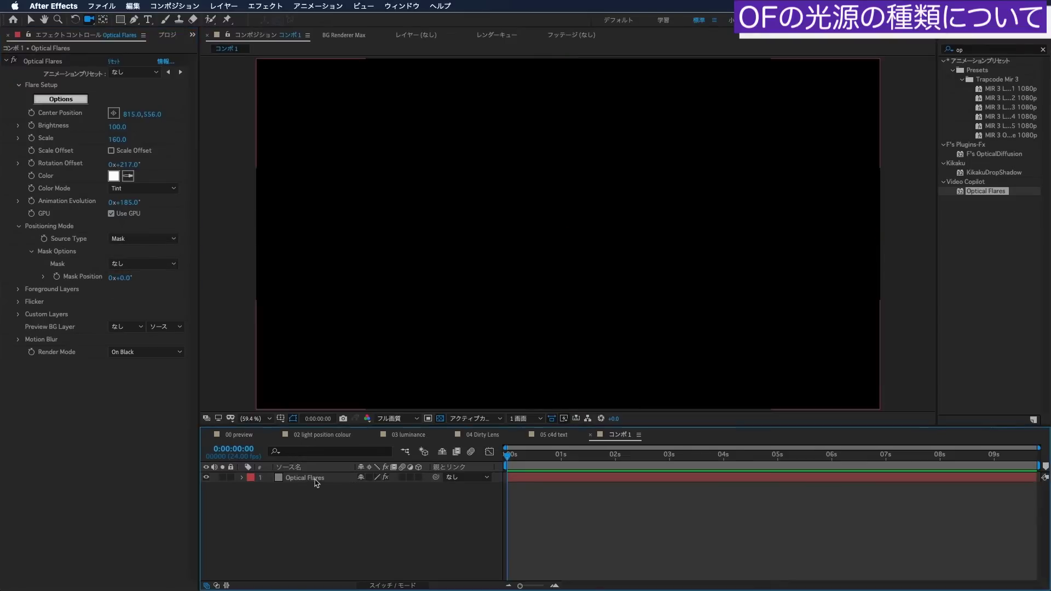
{"action": "left_click_drag", "start_coordinate": [291, 98], "coordinate": [849, 372]}
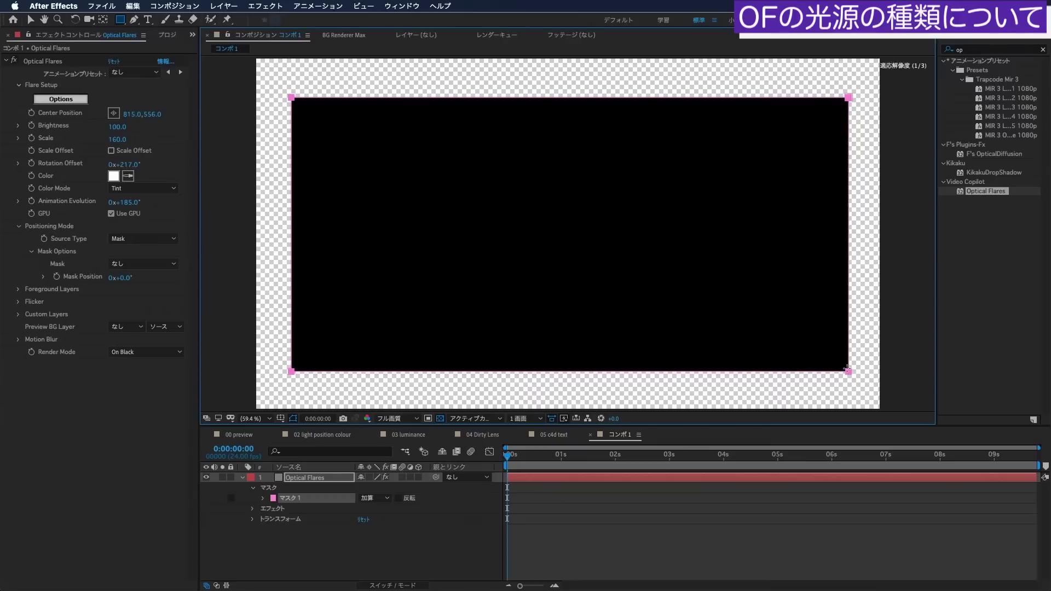
{"action": "left_click", "coordinate": [55, 260]}
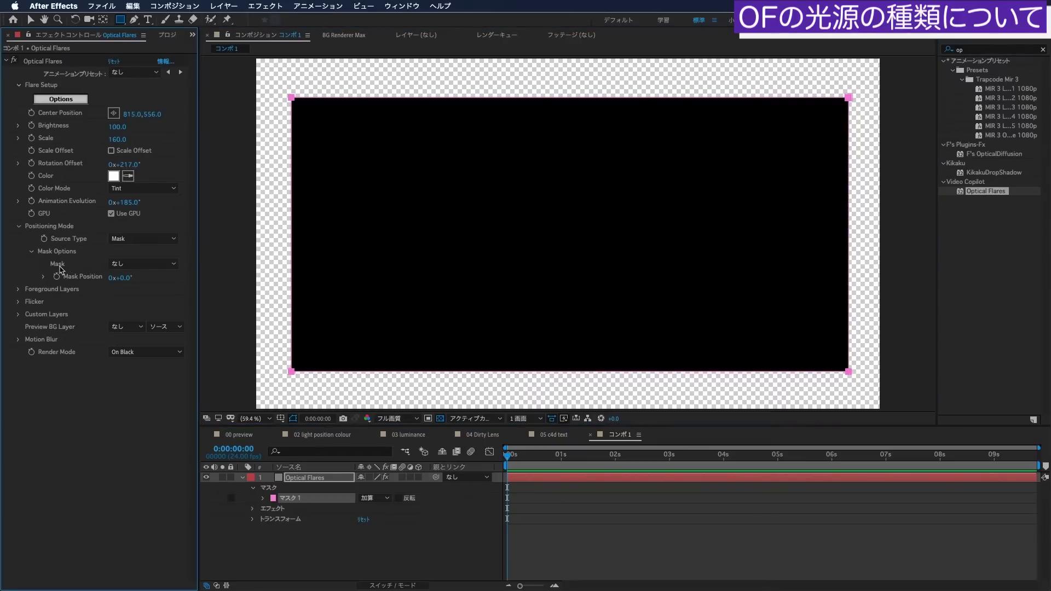
{"action": "left_click", "coordinate": [136, 263]}
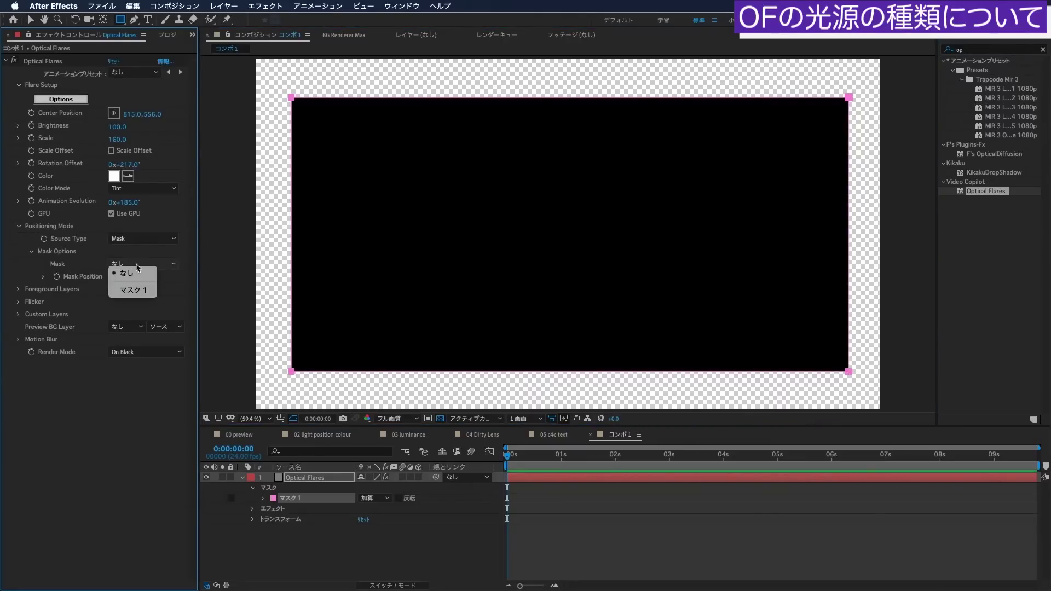
{"action": "left_click", "coordinate": [126, 290]}
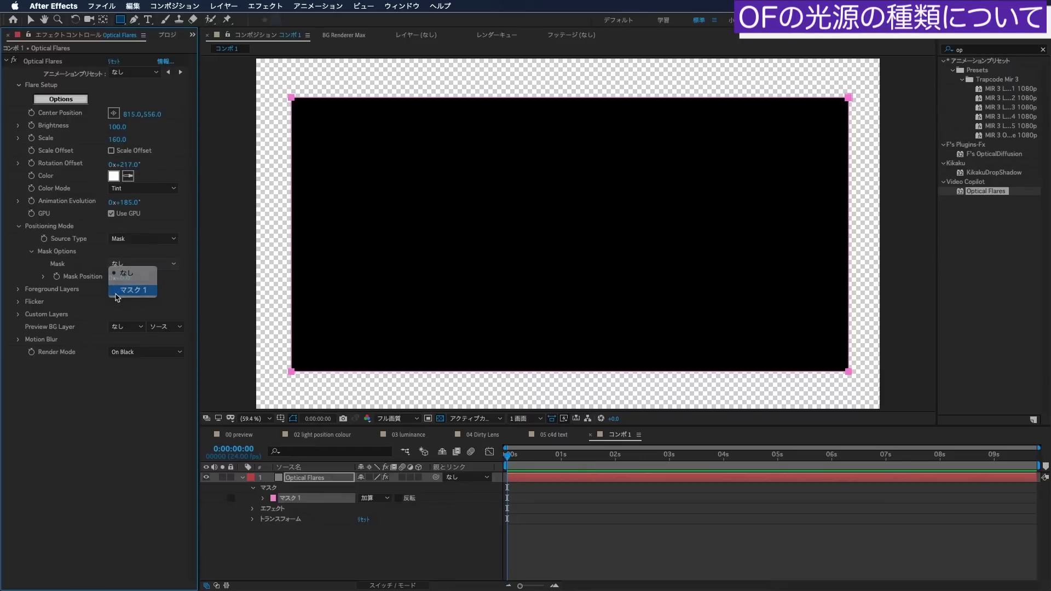
Set Mask 1's mode to None and slide the flare along its edge to Mask Position −151°.
{"action": "left_click", "coordinate": [314, 479]}
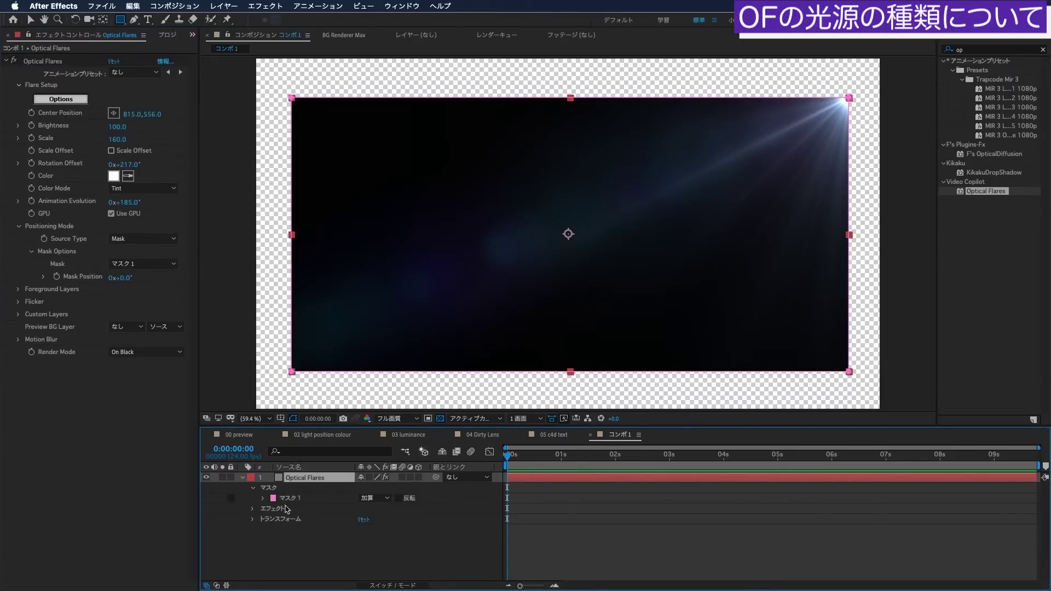
{"action": "left_click_drag", "start_coordinate": [128, 282], "coordinate": [248, 283]}
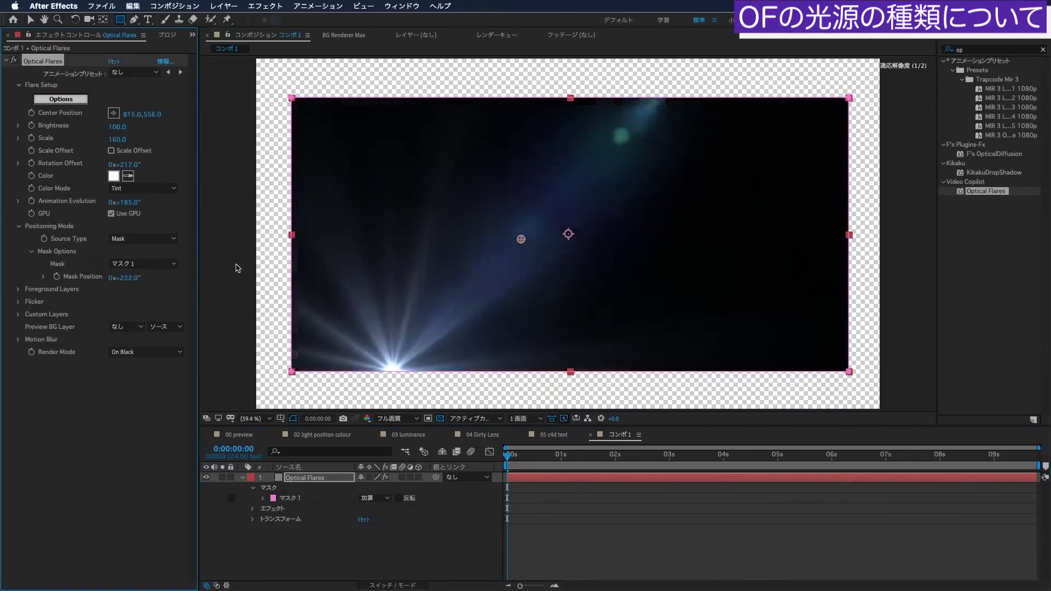
{"action": "left_click", "coordinate": [302, 484]}
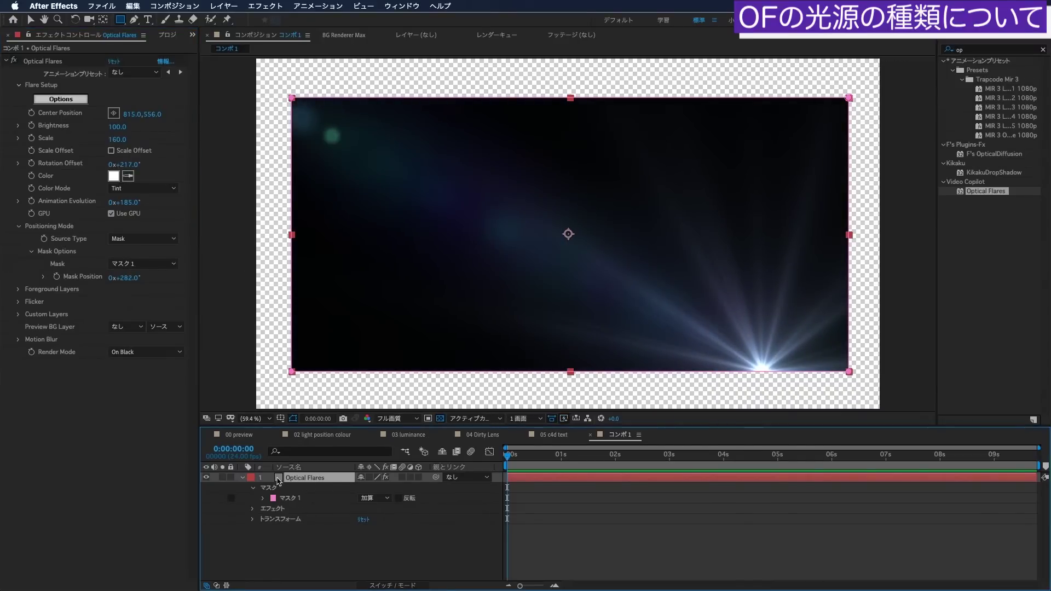
{"action": "left_click", "coordinate": [295, 499]}
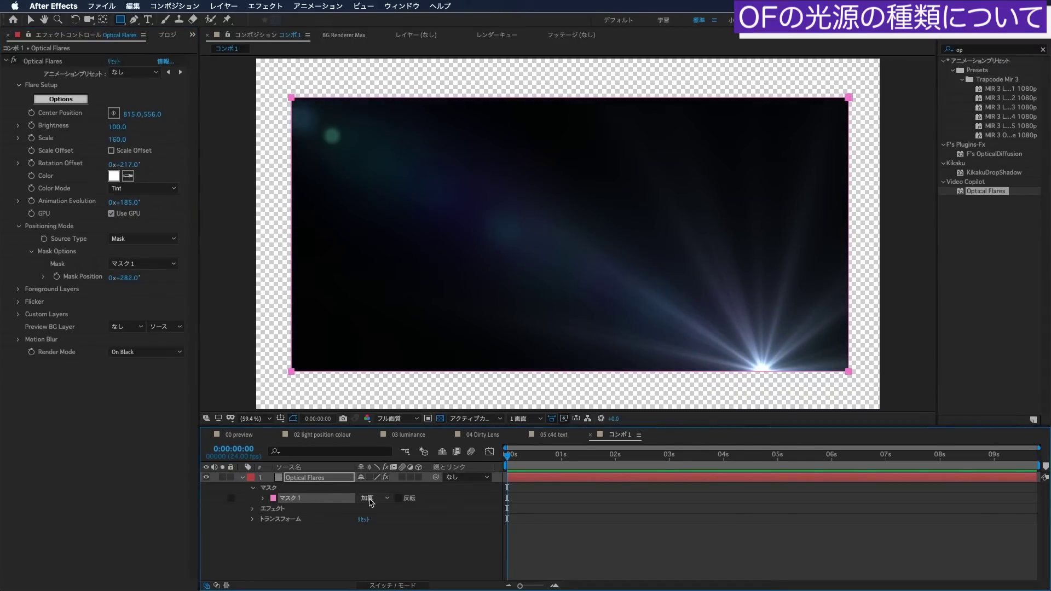
{"action": "left_click", "coordinate": [387, 499]}
{"action": "left_click", "coordinate": [381, 510]}
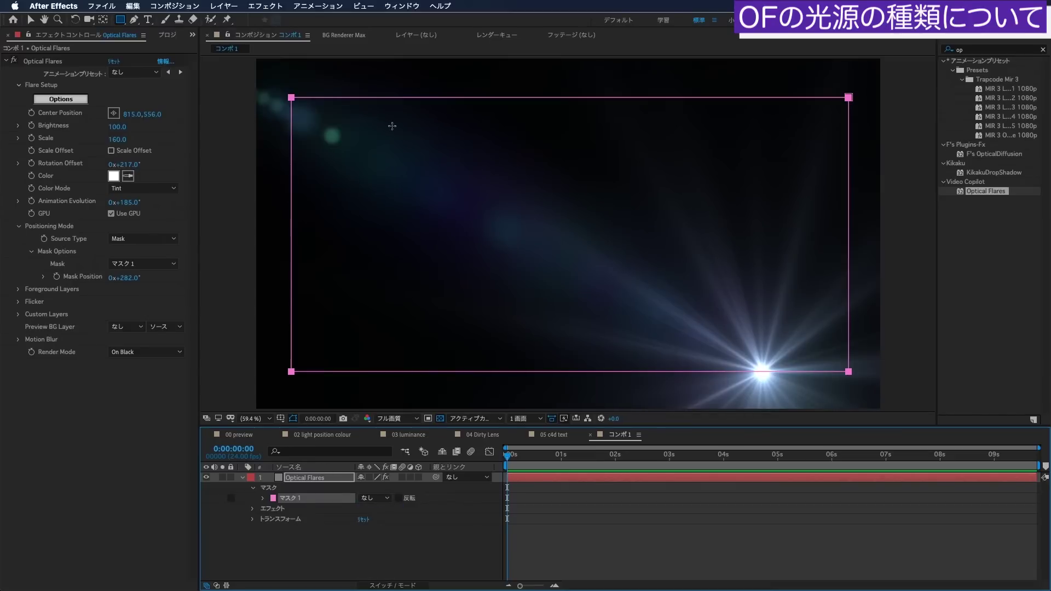
{"action": "left_click_drag", "start_coordinate": [128, 281], "coordinate": [66, 279]}
Draw a wavy open Mask 2 path across the frame with the Pen tool.
{"action": "key", "text": "g"}
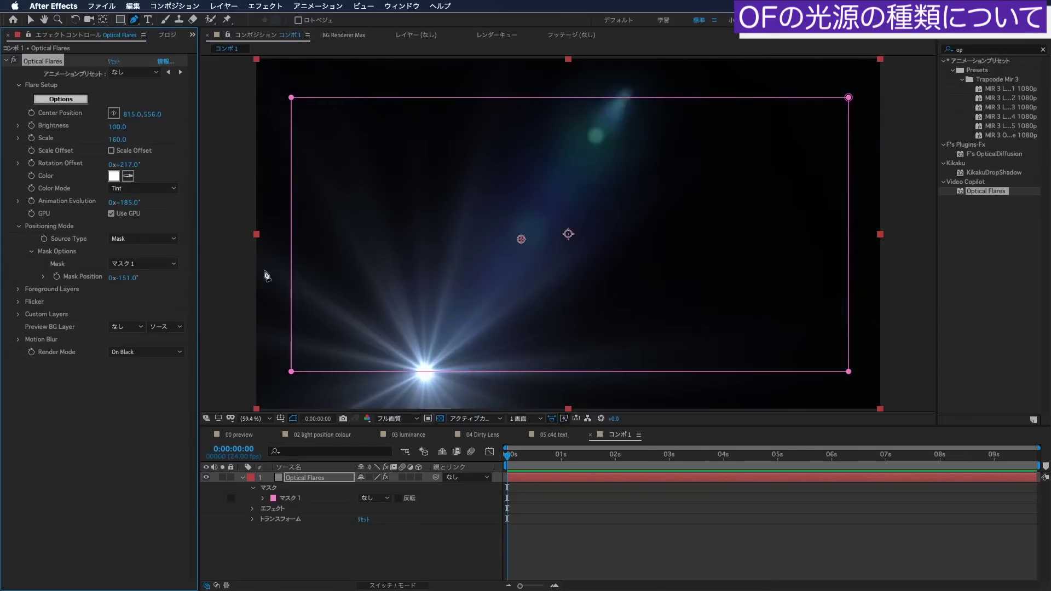
{"action": "left_click", "coordinate": [263, 272]}
{"action": "left_click_drag", "start_coordinate": [381, 196], "coordinate": [437, 191]}
{"action": "left_click_drag", "start_coordinate": [549, 269], "coordinate": [595, 266]}
{"action": "left_click_drag", "start_coordinate": [750, 197], "coordinate": [804, 196]}
{"action": "left_click_drag", "start_coordinate": [802, 280], "coordinate": [835, 272]}
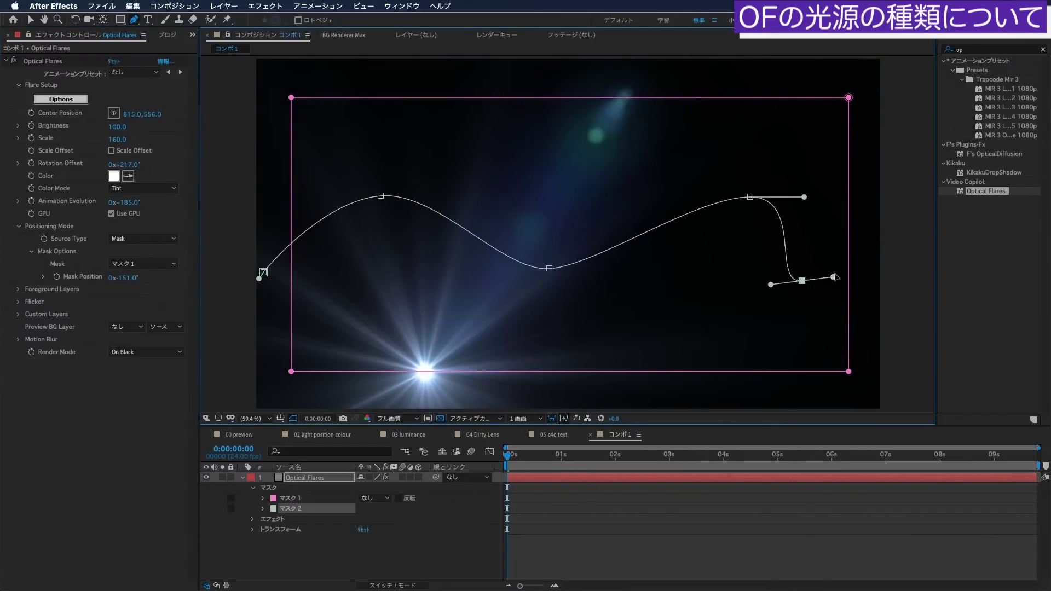
Make the flare follow Mask 2 and slide it onto the left crest.
{"action": "left_click", "coordinate": [130, 264]}
{"action": "left_click", "coordinate": [129, 302]}
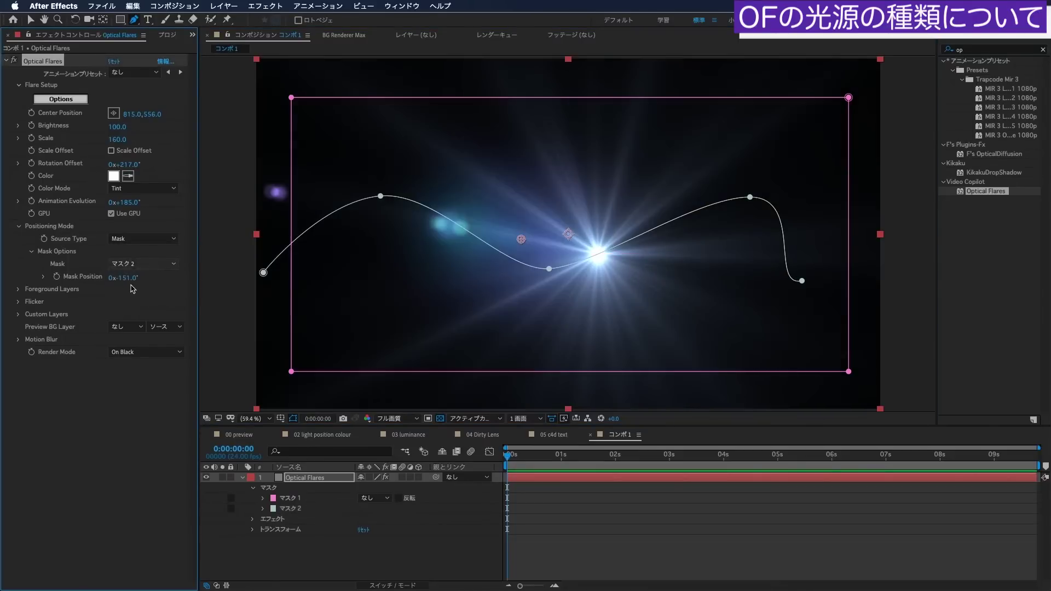
{"action": "mouse_move", "coordinate": [121, 278]}
{"action": "left_mouse_down"}
{"action": "mouse_move", "coordinate": [72, 283]}
{"action": "mouse_move", "coordinate": [92, 287]}
{"action": "mouse_move", "coordinate": [114, 244]}
{"action": "left_mouse_up"}
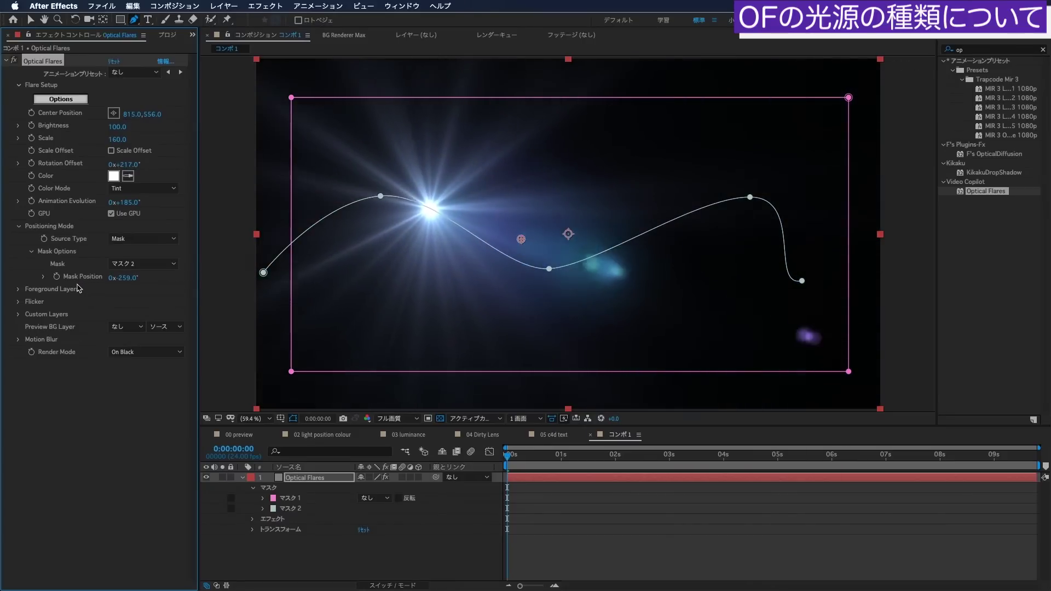
{"action": "left_click", "coordinate": [133, 241]}
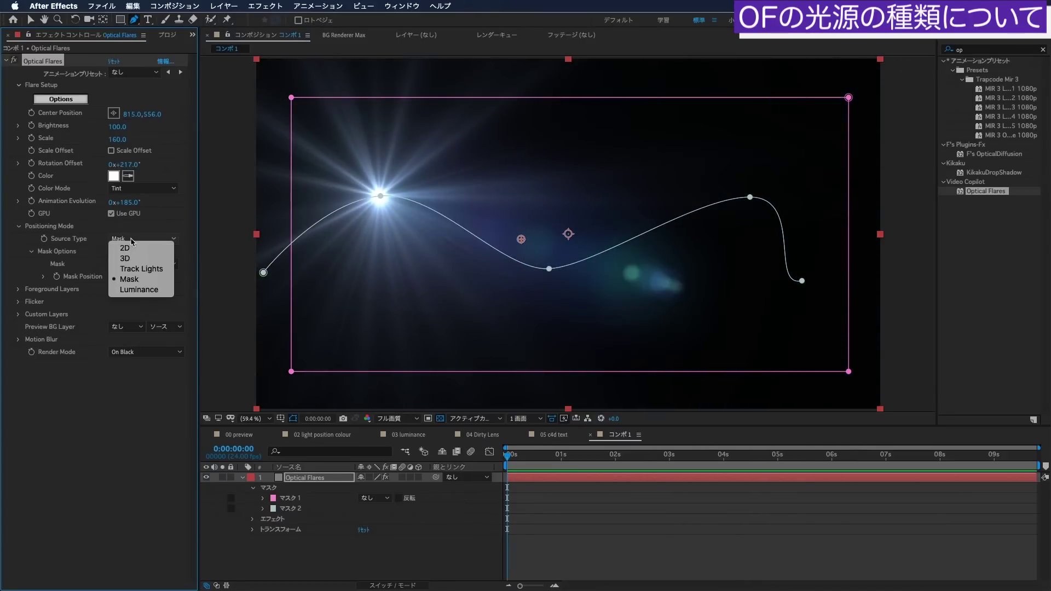
Set the flare source to Luminance, then add a grey solid above CG in the 03 luminance comp.
{"action": "left_click", "coordinate": [122, 291]}
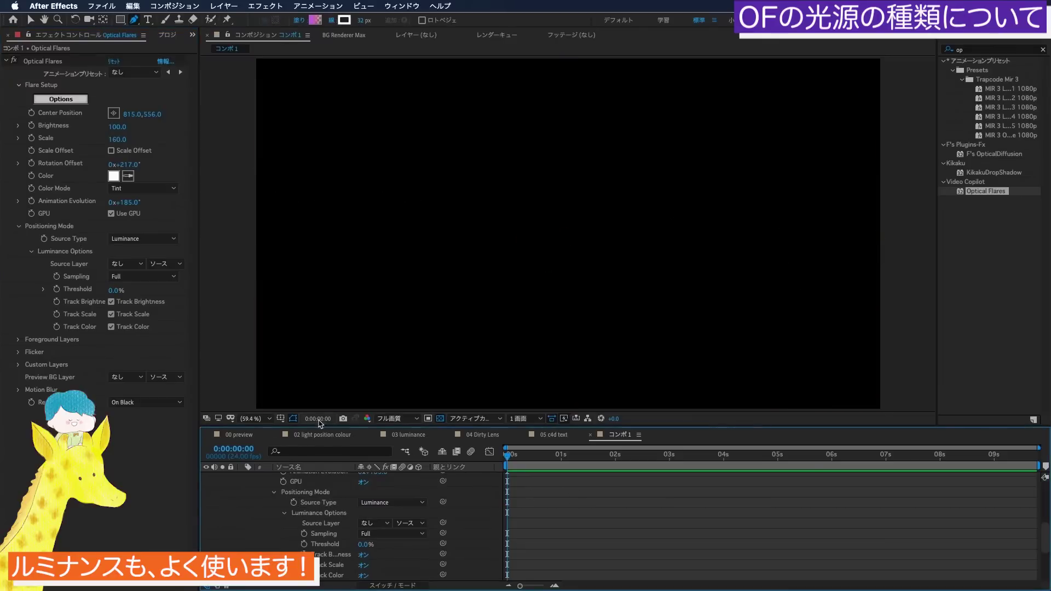
{"action": "left_click", "coordinate": [393, 436]}
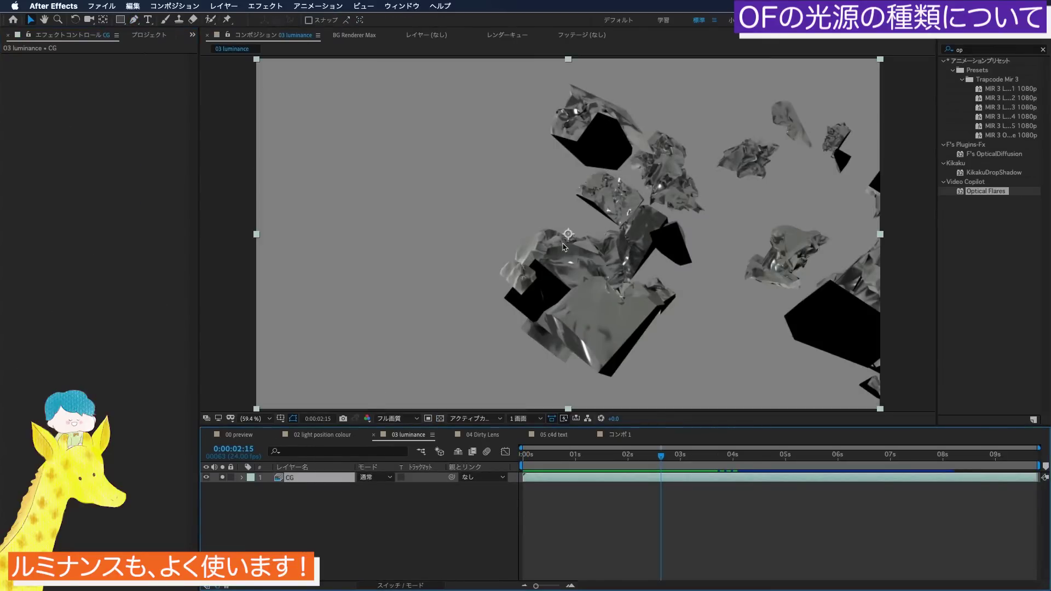
{"action": "key", "text": "period"}
{"action": "key", "text": "period"}
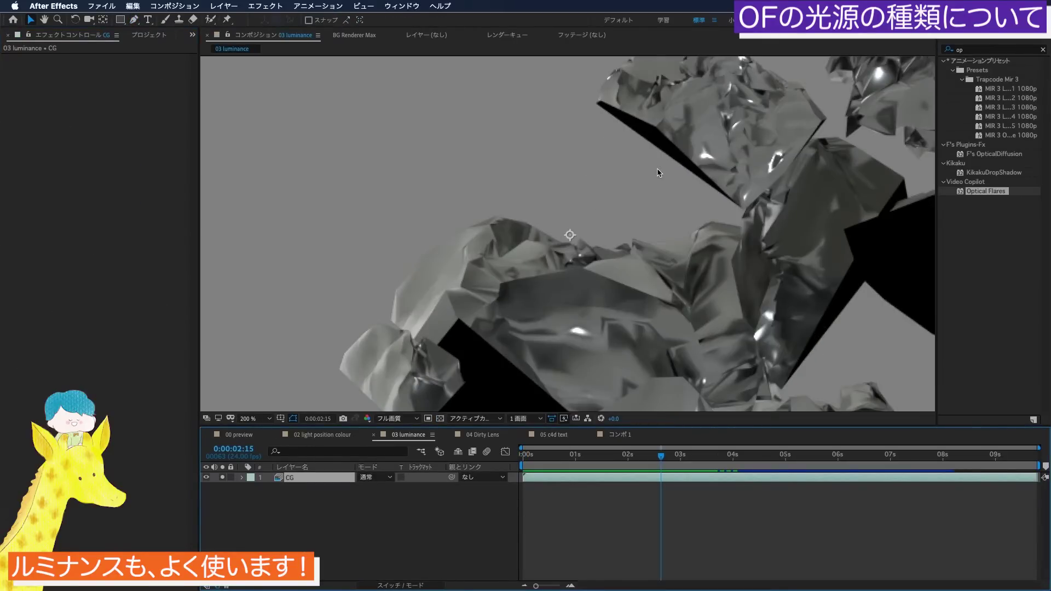
{"action": "scroll", "coordinate": [722, 274], "scroll_direction": "up", "scroll_amount": 3}
{"action": "scroll", "coordinate": [722, 274], "scroll_direction": "right", "scroll_amount": 4}
{"action": "left_click", "coordinate": [444, 531]}
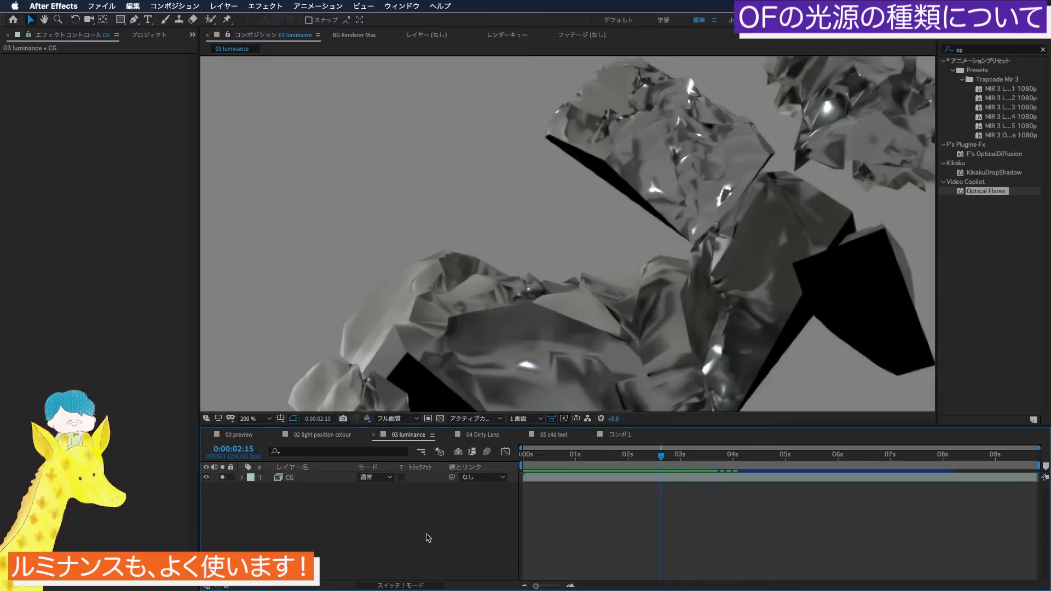
{"action": "key", "text": "super+y"}
{"action": "key", "text": "Return"}
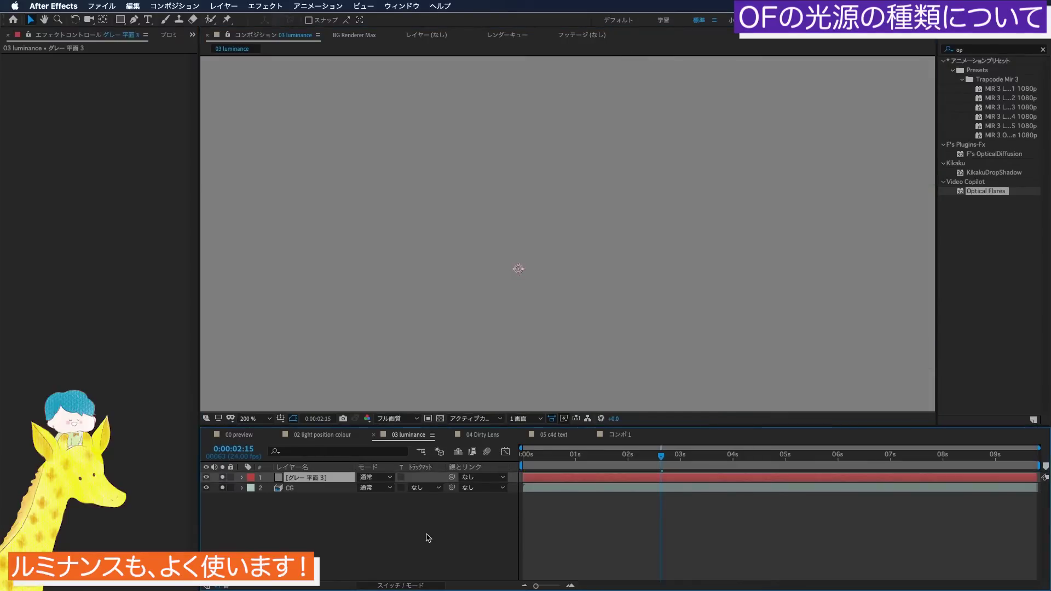
Apply Optical Flares to the grey solid, driven by the 2. CG layer's luminance at 98% threshold.
{"action": "left_click_drag", "start_coordinate": [984, 193], "coordinate": [112, 155]}
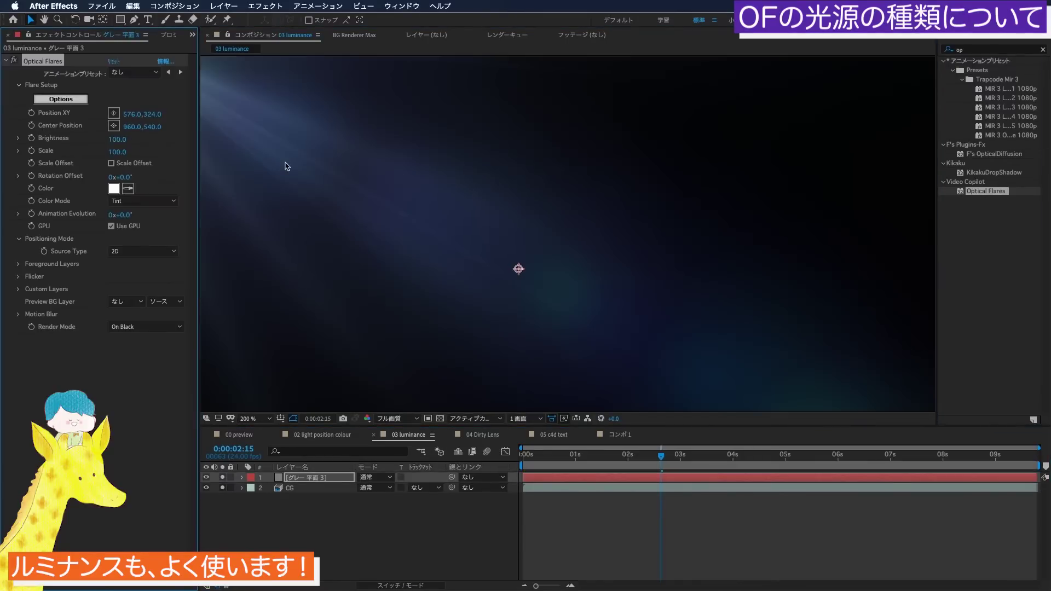
{"action": "key", "text": "comma"}
{"action": "left_click", "coordinate": [317, 479]}
{"action": "left_click", "coordinate": [129, 252]}
{"action": "left_click", "coordinate": [130, 301]}
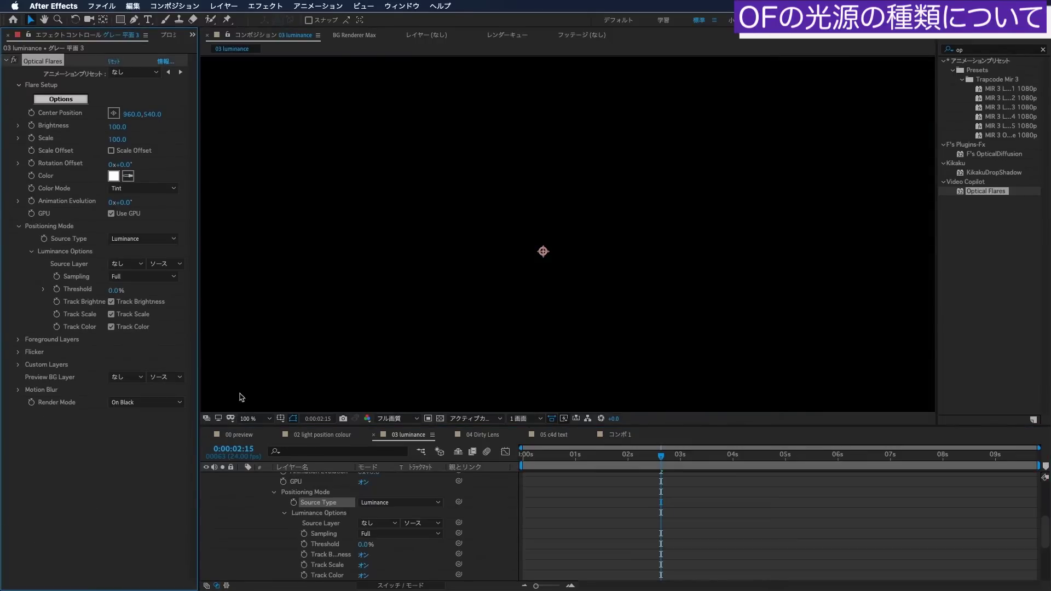
{"action": "scroll", "coordinate": [244, 531], "scroll_direction": "up", "scroll_amount": 5}
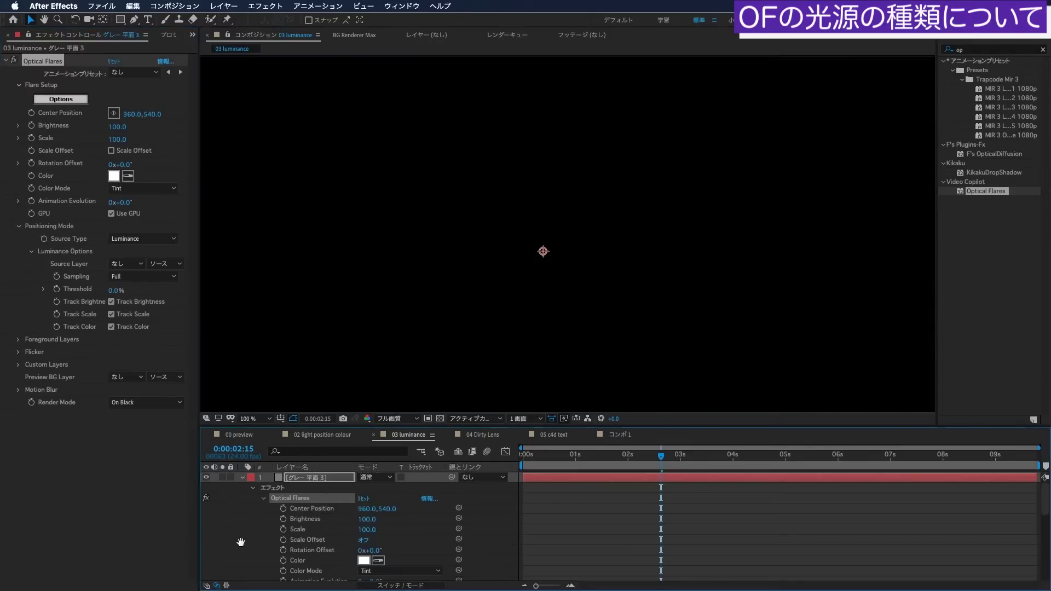
{"action": "left_click", "coordinate": [243, 478]}
{"action": "left_click", "coordinate": [126, 263]}
{"action": "left_click", "coordinate": [121, 305]}
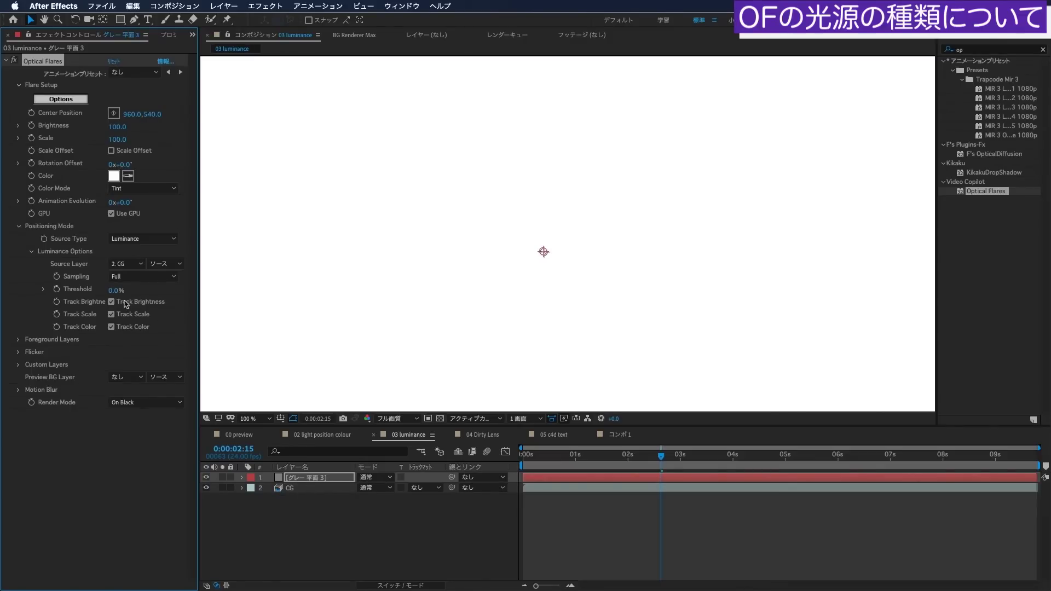
{"action": "left_click_drag", "start_coordinate": [132, 289], "coordinate": [170, 291]}
{"action": "left_click", "coordinate": [375, 477]}
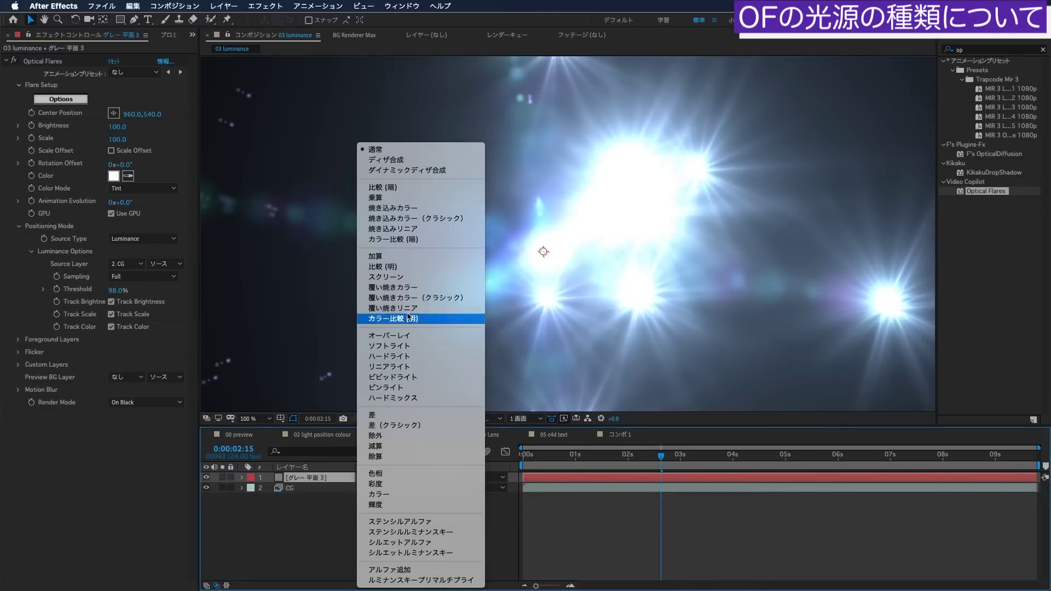
Blend the solid in Screen mode with flare Scale 30 and Threshold about 97%.
{"action": "left_click", "coordinate": [416, 277]}
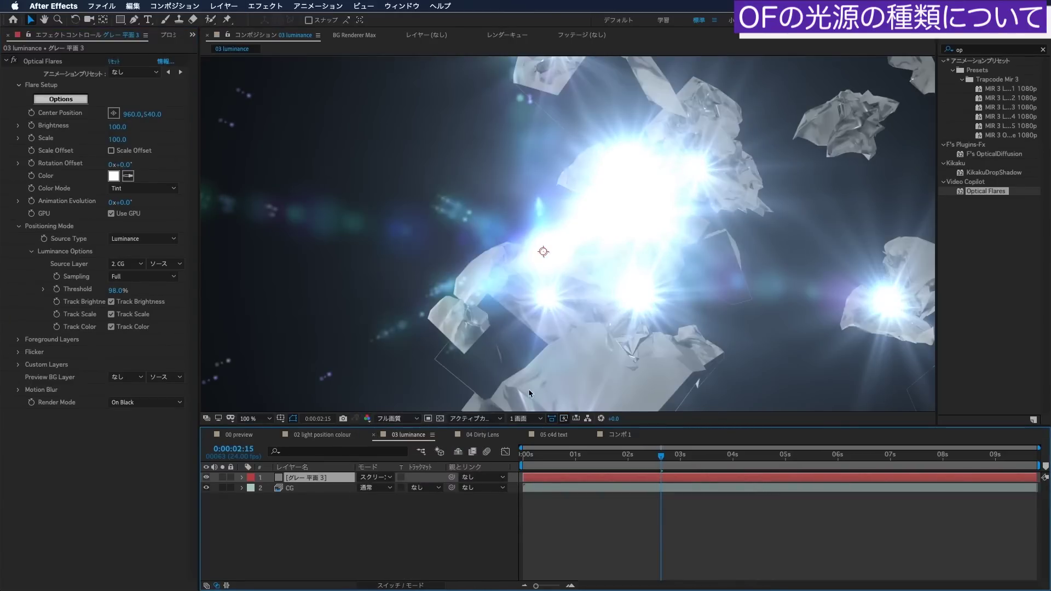
{"action": "key", "text": "period"}
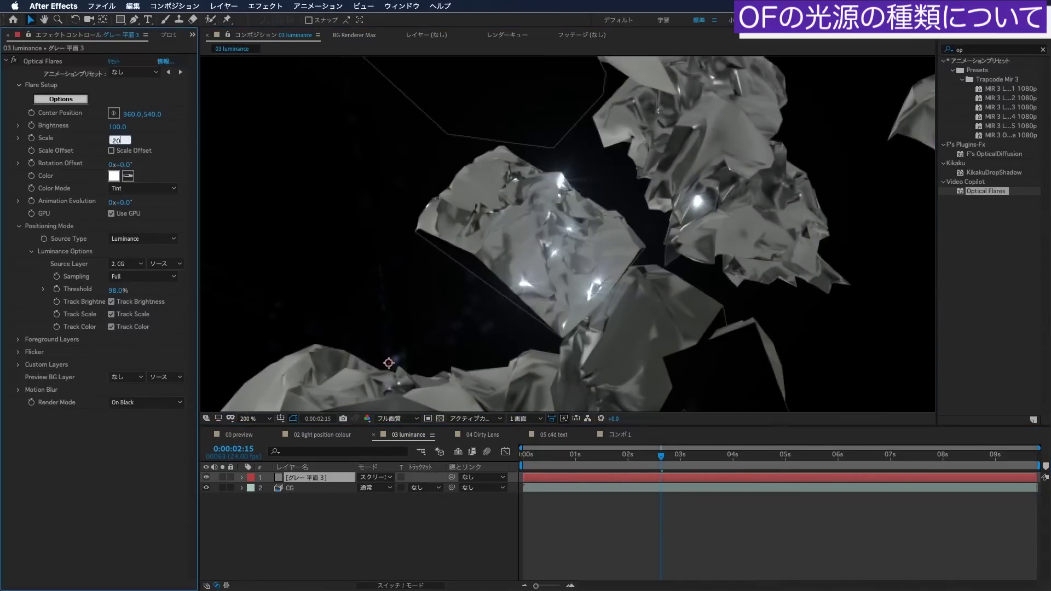
{"action": "key", "text": "Return"}
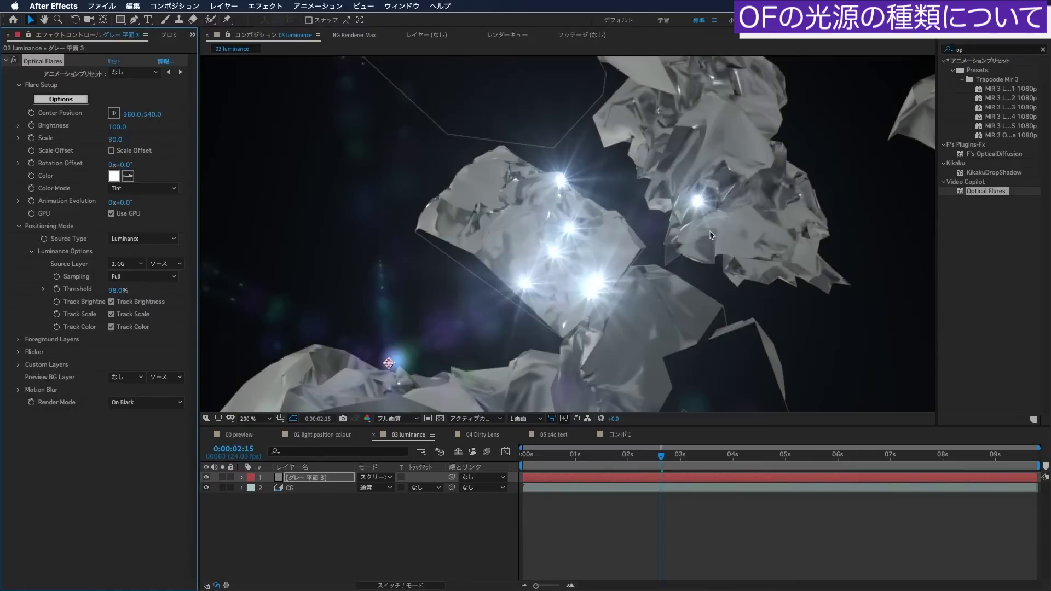
{"action": "key", "text": "period"}
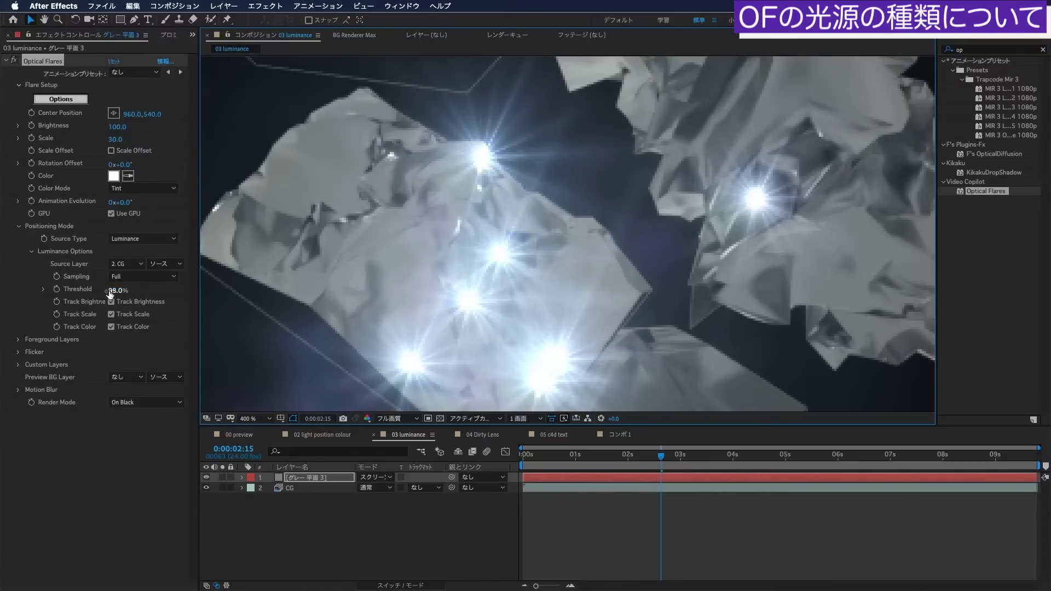
{"action": "left_click_drag", "start_coordinate": [115, 294], "coordinate": [105, 296]}
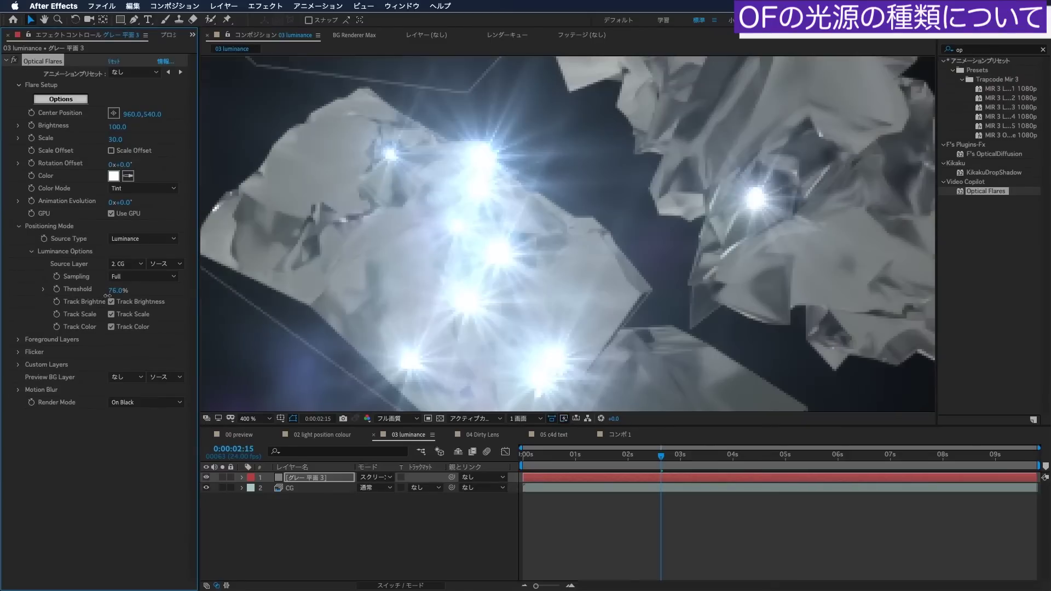
{"action": "left_click_drag", "start_coordinate": [106, 296], "coordinate": [117, 297]}
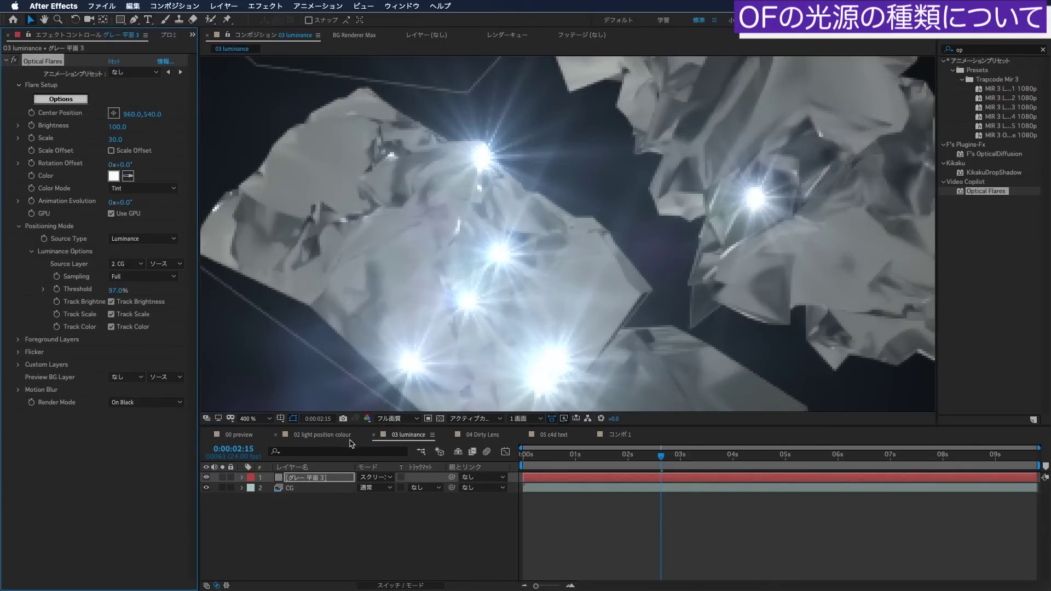
Fit the composition in the viewer and preview the flare animation.
{"action": "key", "text": "shift+slash"}
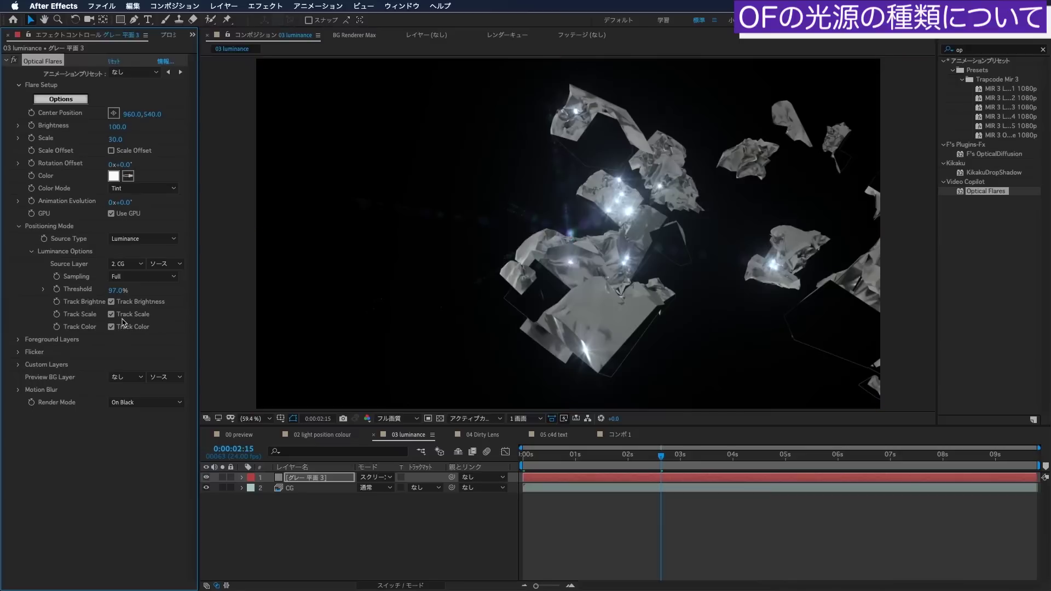
{"action": "key", "text": "space"}
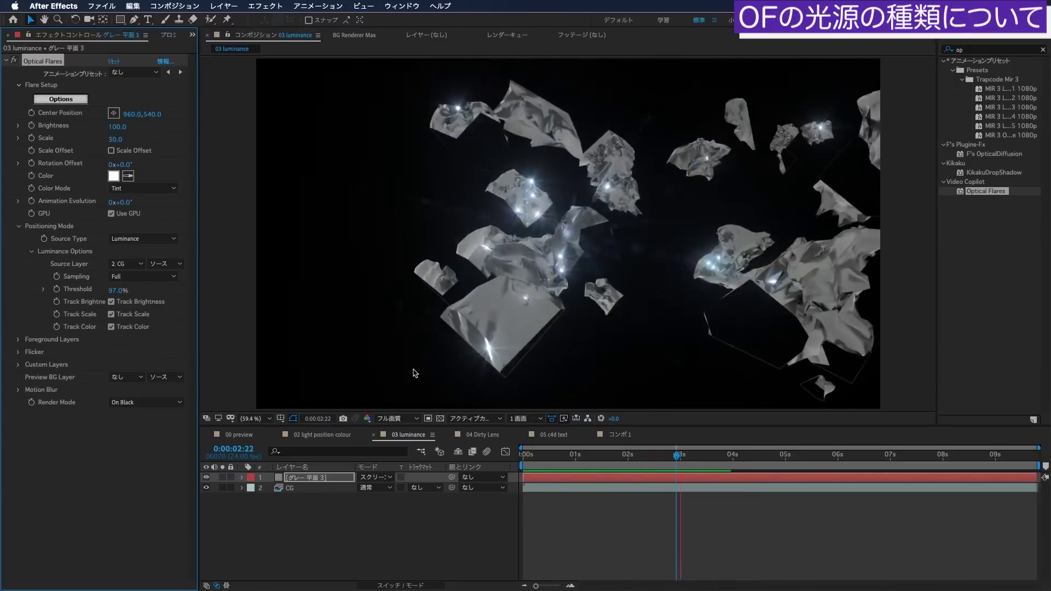
{"action": "key", "text": "space"}
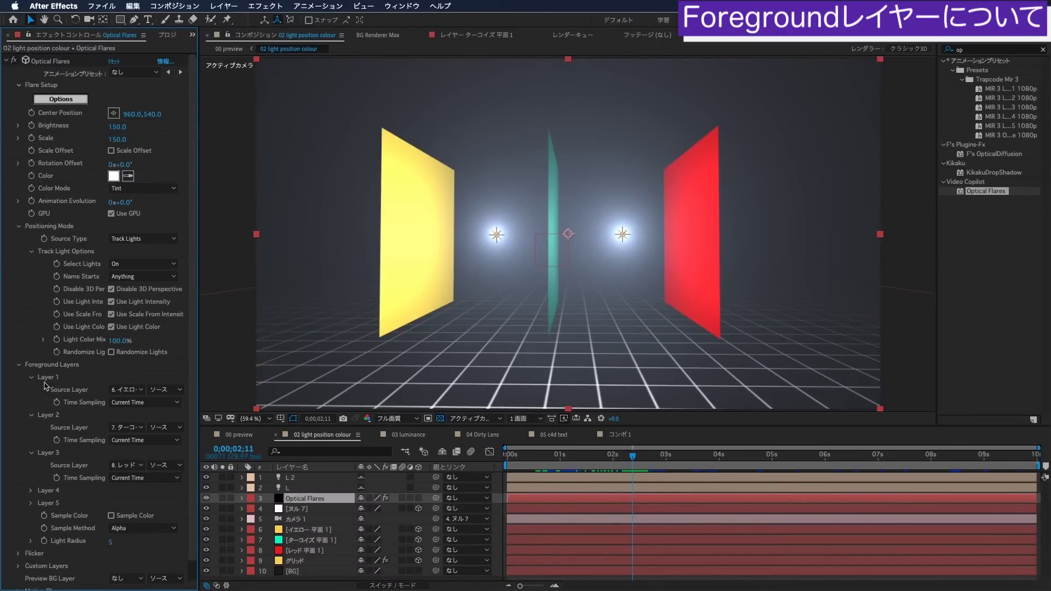
Select the turquoise, red and yellow plane layers, then the Optical Flares layer.
{"action": "left_click", "coordinate": [129, 394]}
{"action": "left_click", "coordinate": [323, 530]}
{"action": "left_click", "coordinate": [320, 542]}
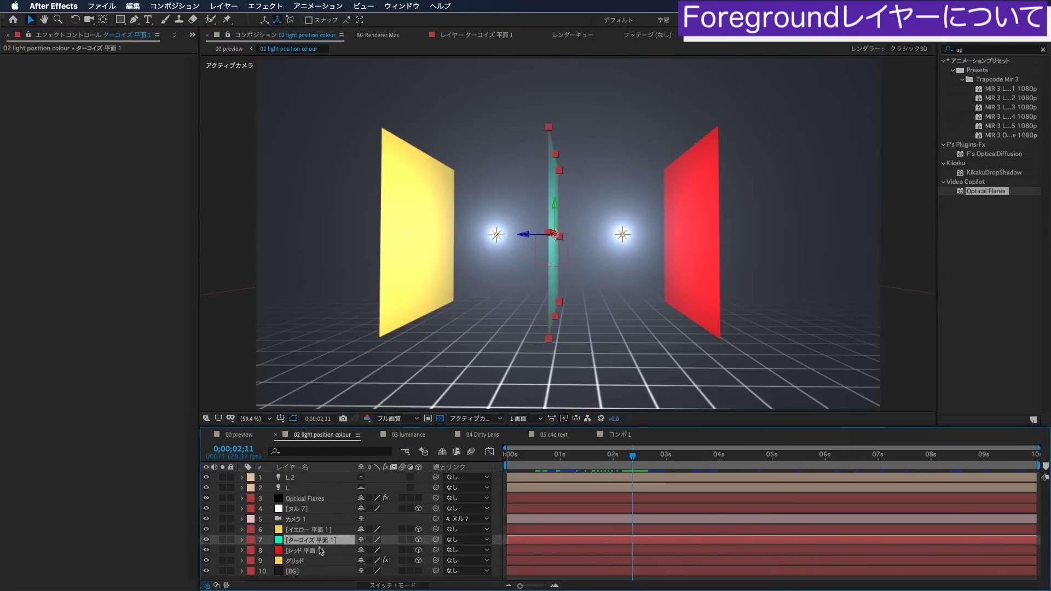
{"action": "left_click", "coordinate": [321, 549]}
{"action": "left_click", "coordinate": [322, 530]}
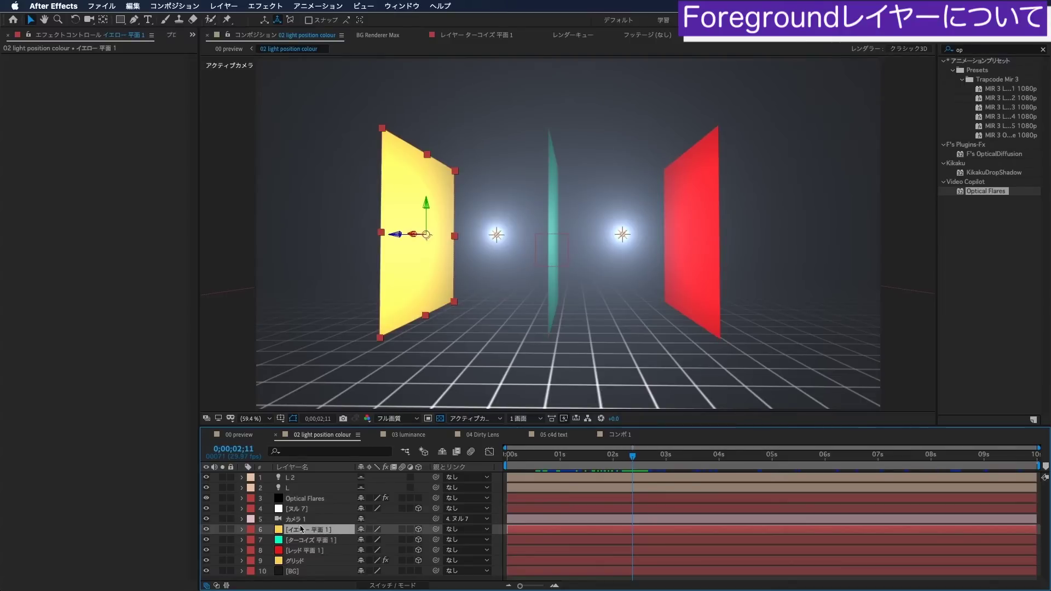
{"action": "left_click", "coordinate": [305, 499]}
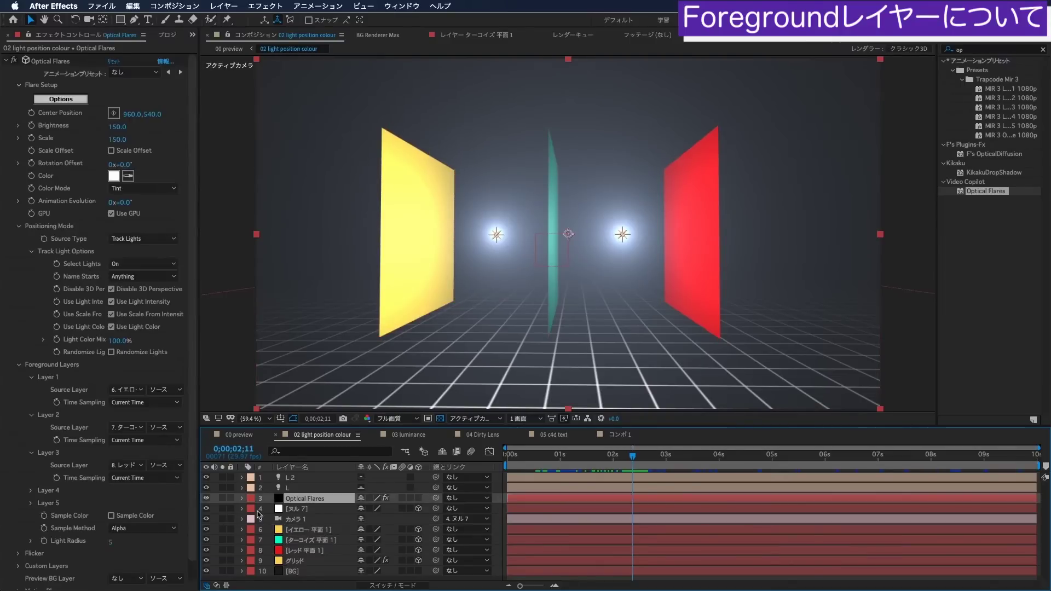
Confirm Foreground Layers 1–3 use the yellow, turquoise and red planes, then return to about 1 second.
{"action": "left_click", "coordinate": [126, 390]}
{"action": "left_click", "coordinate": [129, 436]}
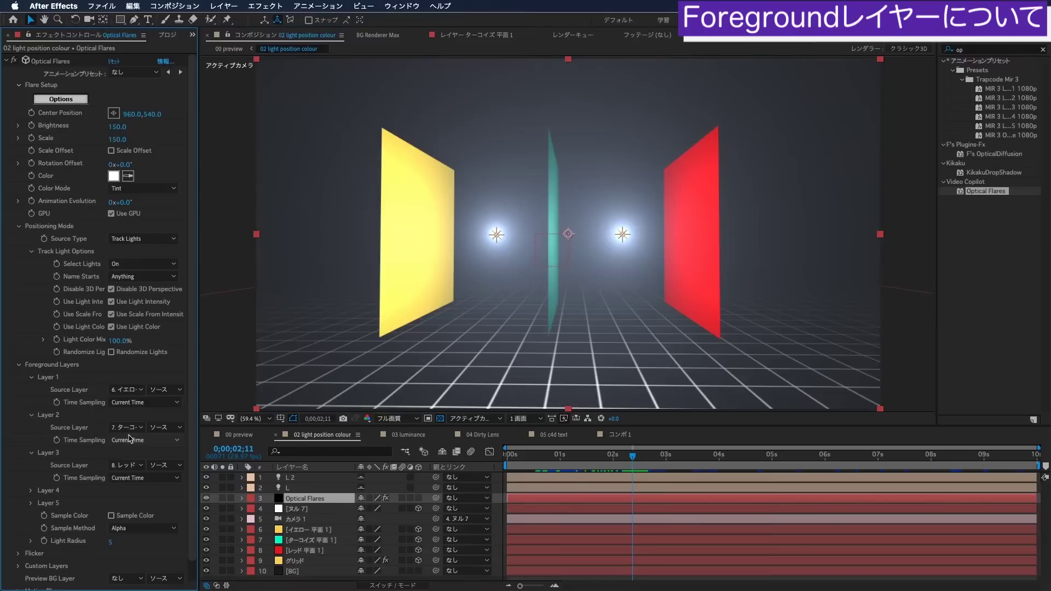
{"action": "left_click", "coordinate": [128, 429]}
{"action": "left_click", "coordinate": [121, 464]}
{"action": "left_click", "coordinate": [125, 465]}
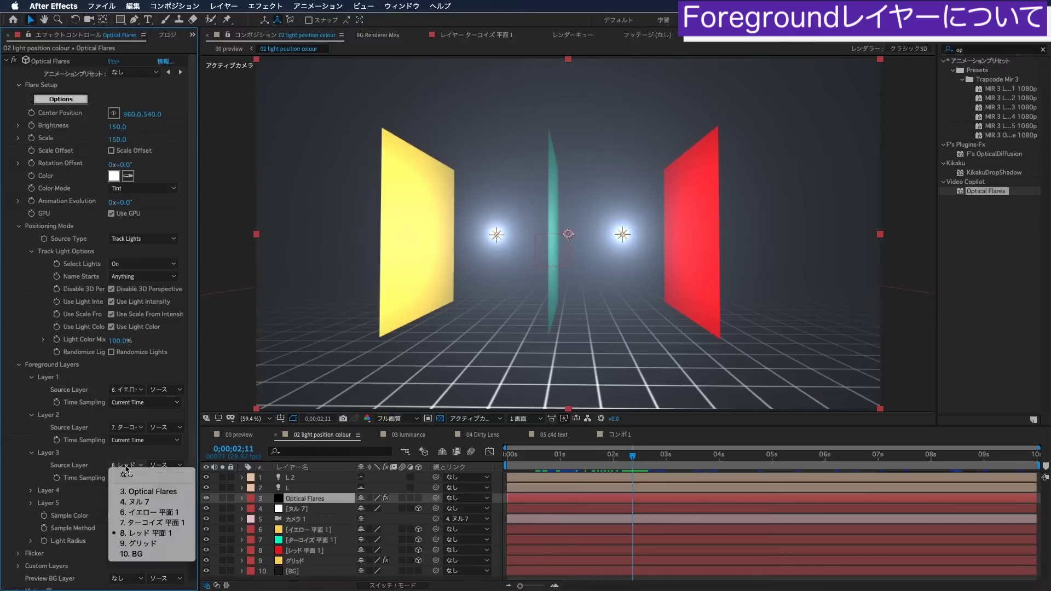
{"action": "left_click", "coordinate": [132, 537]}
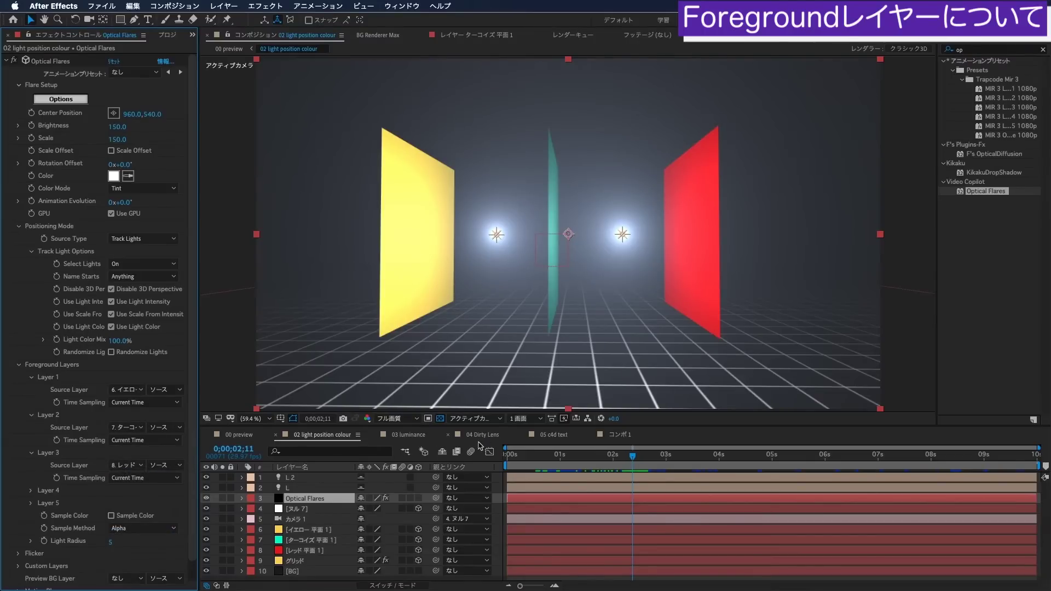
{"action": "mouse_move", "coordinate": [632, 460]}
{"action": "left_mouse_down"}
{"action": "mouse_move", "coordinate": [541, 471]}
{"action": "mouse_move", "coordinate": [709, 459]}
{"action": "mouse_move", "coordinate": [555, 475]}
{"action": "mouse_move", "coordinate": [616, 478]}
{"action": "left_mouse_up"}
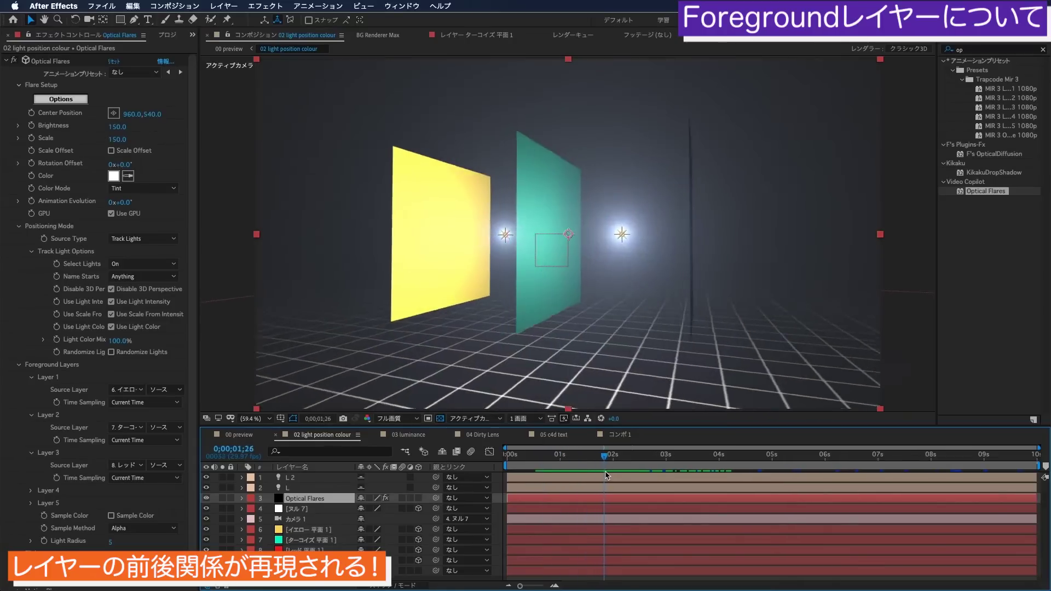
{"action": "scroll", "coordinate": [77, 517], "scroll_direction": "down", "scroll_amount": 1}
Turn on Sample Color for foreground layers and set the yellow, turquoise and red planes to 30% opacity.
{"action": "left_click", "coordinate": [111, 507]}
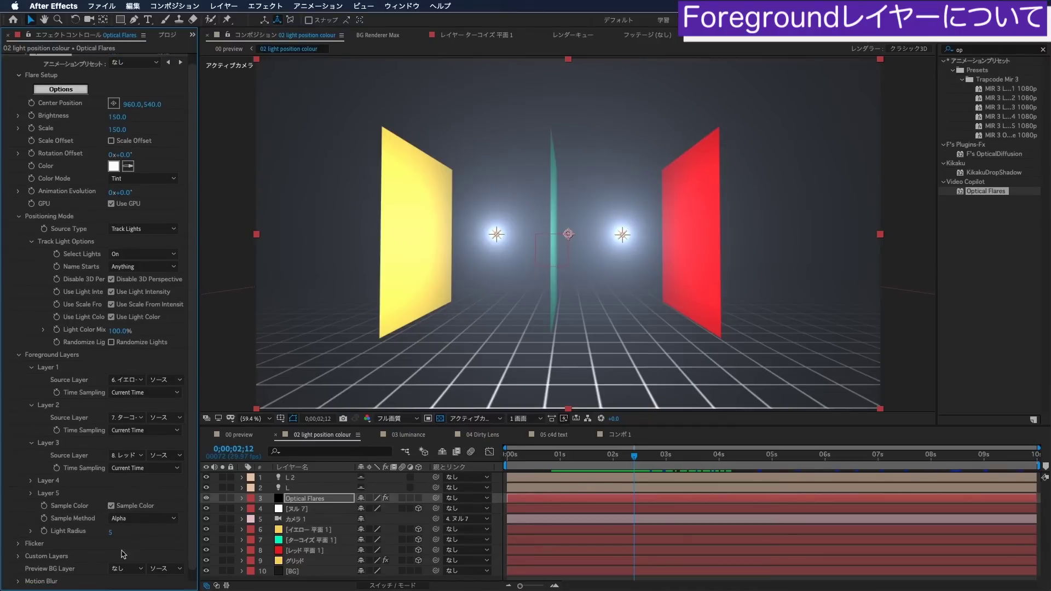
{"action": "left_click", "coordinate": [313, 531]}
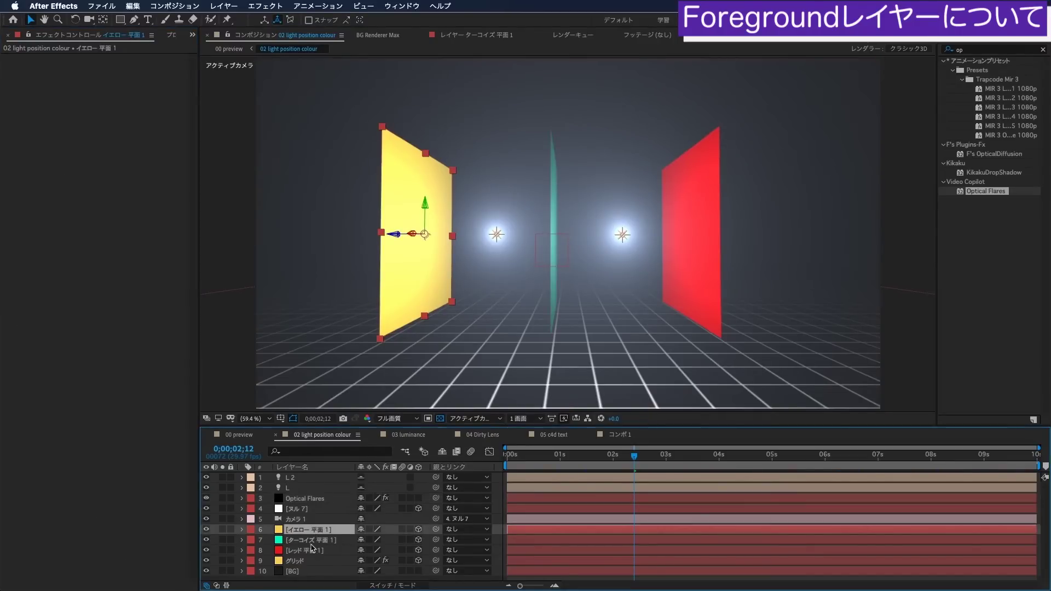
{"action": "left_click", "coordinate": [321, 551], "text": "shift"}
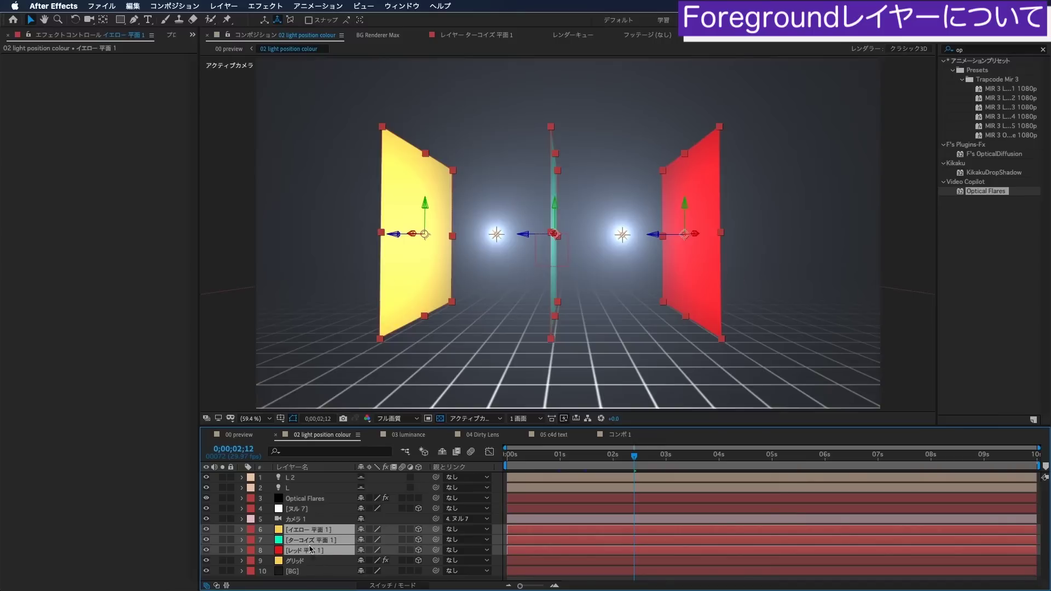
{"action": "key", "text": "t"}
{"action": "type", "text": "30"}
{"action": "key", "text": "Return"}
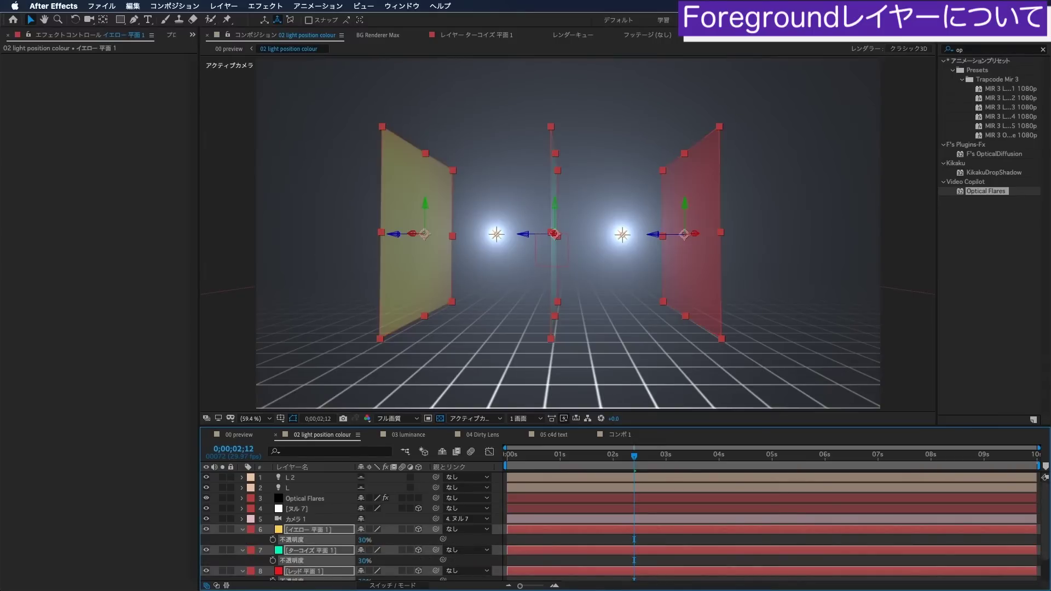
{"action": "key", "text": "F2"}
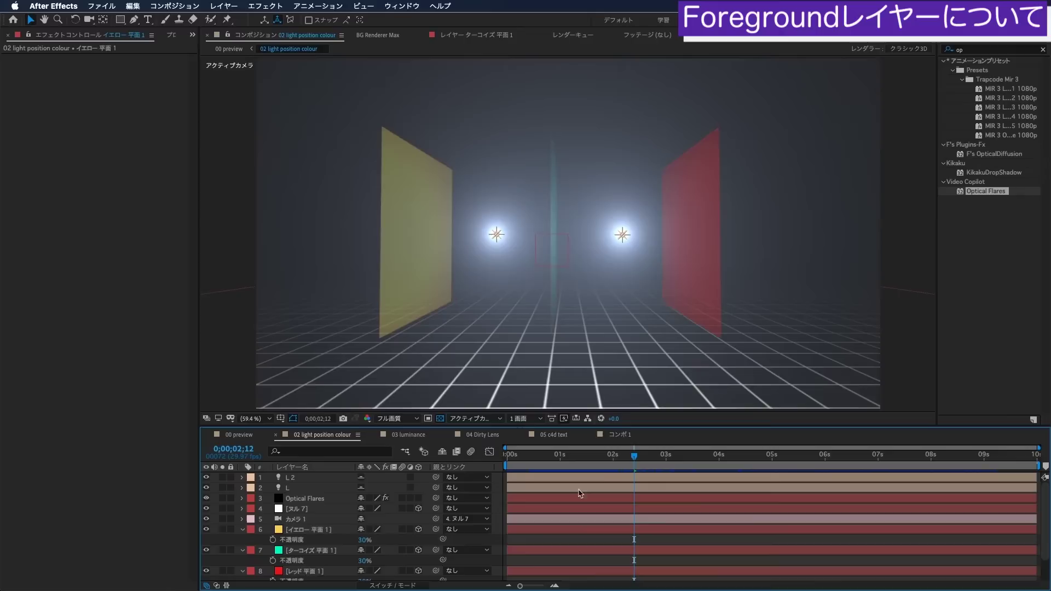
Scrub from about 1 to 4 seconds to check the lights, then switch to コンポ 1.
{"action": "mouse_move", "coordinate": [635, 458]}
{"action": "left_mouse_down"}
{"action": "mouse_move", "coordinate": [560, 456]}
{"action": "mouse_move", "coordinate": [722, 448]}
{"action": "left_mouse_up"}
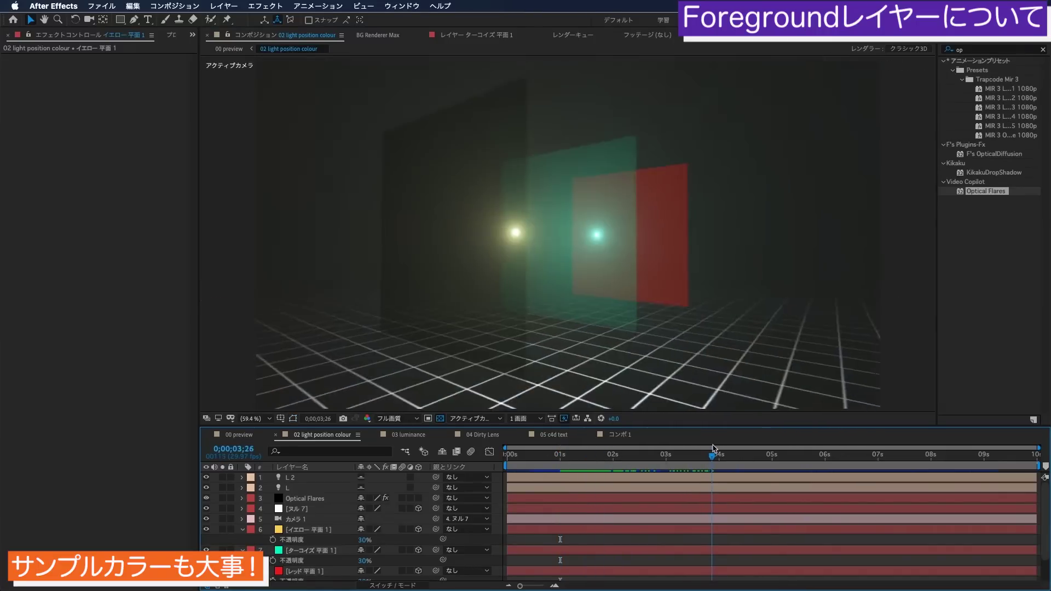
{"action": "left_click_drag", "start_coordinate": [721, 447], "coordinate": [827, 440]}
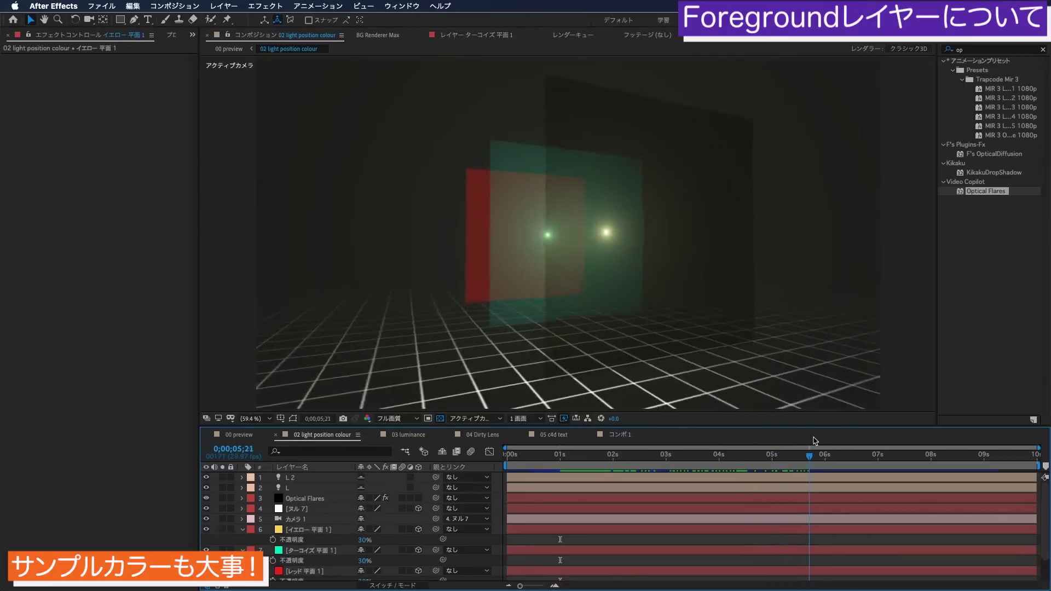
{"action": "left_click_drag", "start_coordinate": [827, 440], "coordinate": [991, 431]}
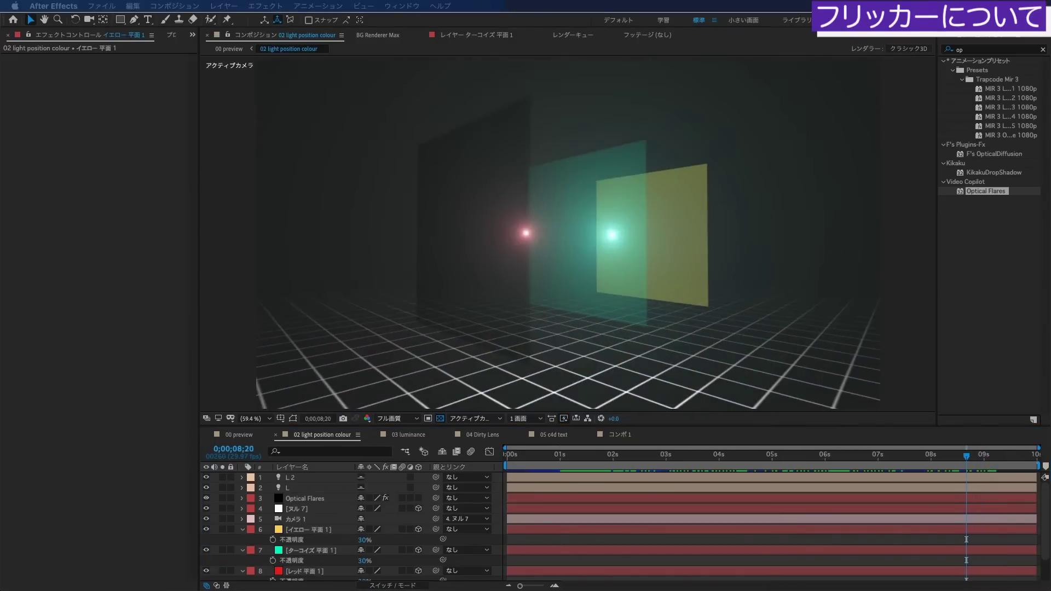
{"action": "left_click", "coordinate": [620, 436]}
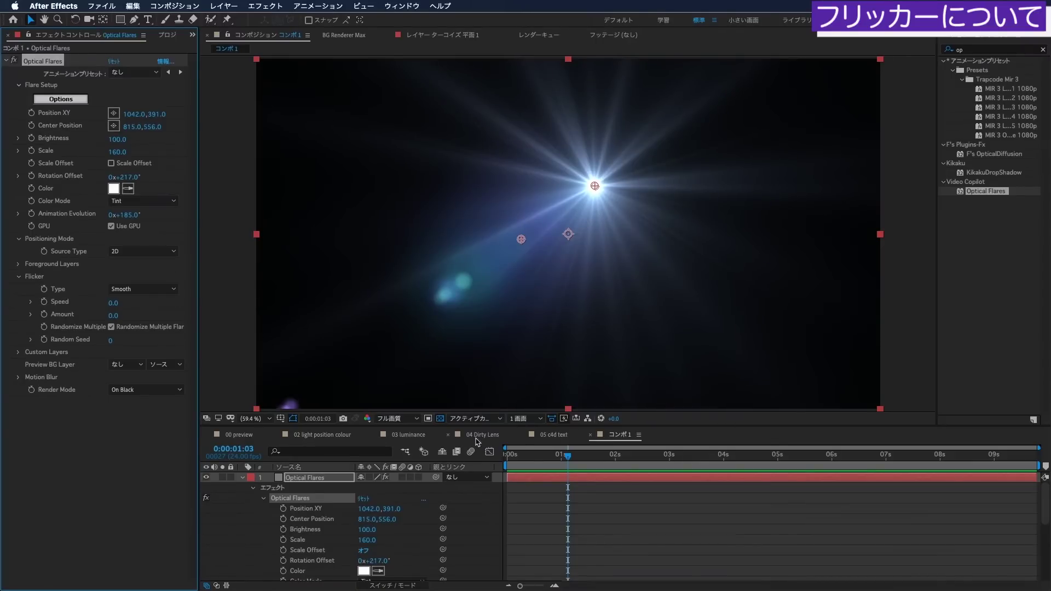
Move the flare centre up and right, raise flicker speed and amount, and play back.
{"action": "left_click_drag", "start_coordinate": [593, 186], "coordinate": [619, 199]}
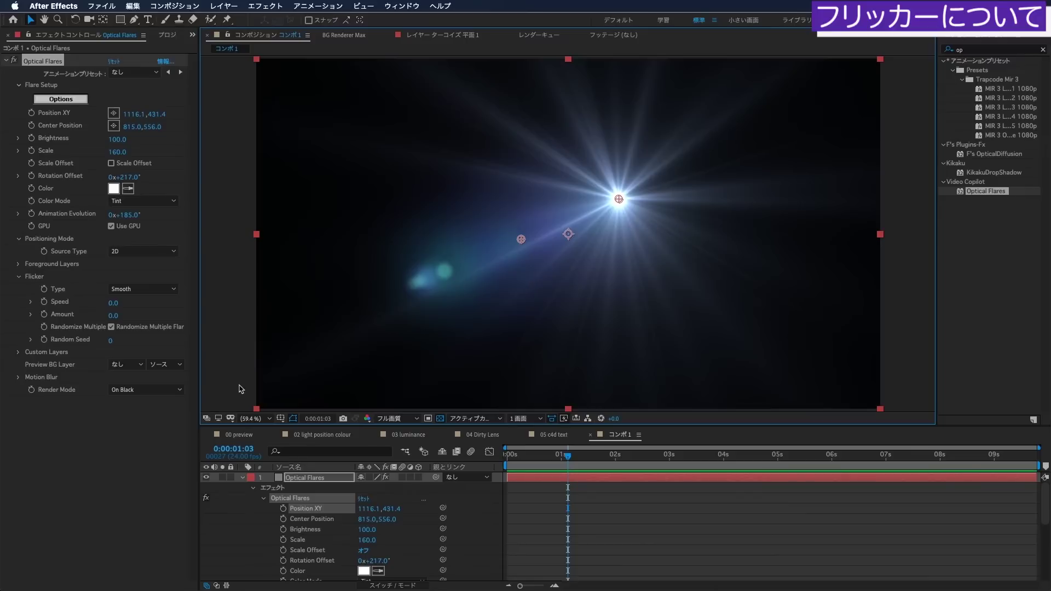
{"action": "left_click", "coordinate": [44, 283]}
{"action": "mouse_move", "coordinate": [114, 305]}
{"action": "left_mouse_down"}
{"action": "mouse_move", "coordinate": [142, 304]}
{"action": "mouse_move", "coordinate": [143, 313]}
{"action": "left_mouse_up"}
{"action": "key", "text": "space"}
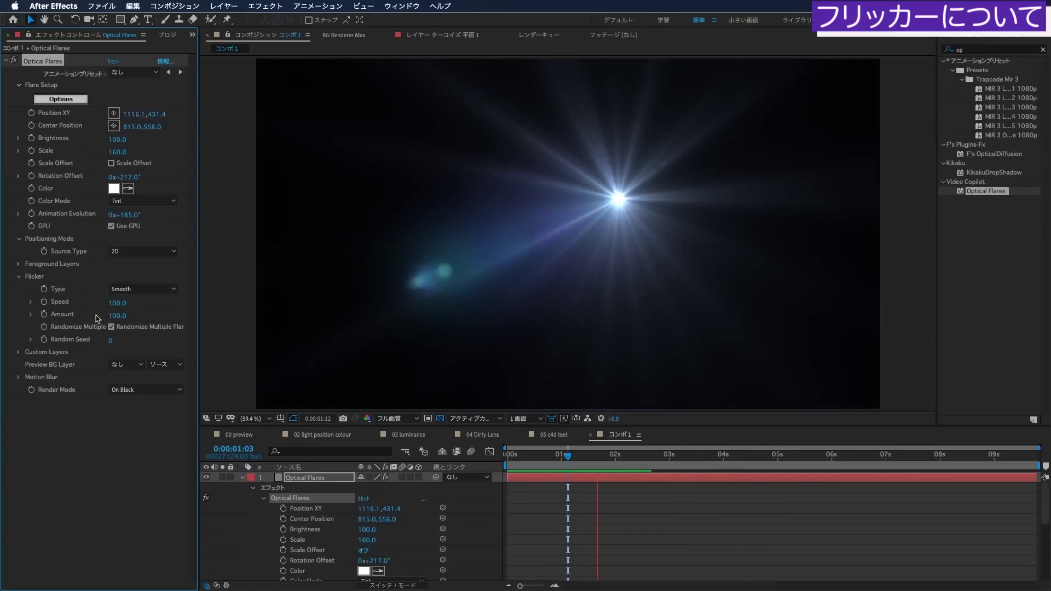
Settle the flicker at Speed 15 and Amount 100 with Flicker Type Sharp, then stop playback.
{"action": "left_click_drag", "start_coordinate": [116, 303], "coordinate": [83, 310]}
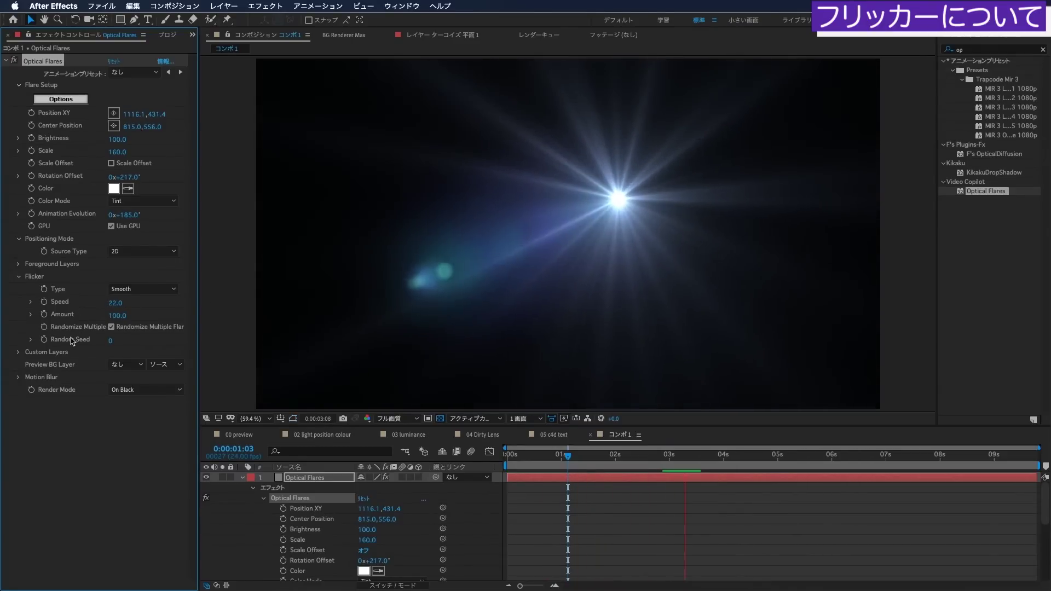
{"action": "left_click", "coordinate": [116, 302]}
{"action": "type", "text": "100"}
{"action": "key", "text": "Return"}
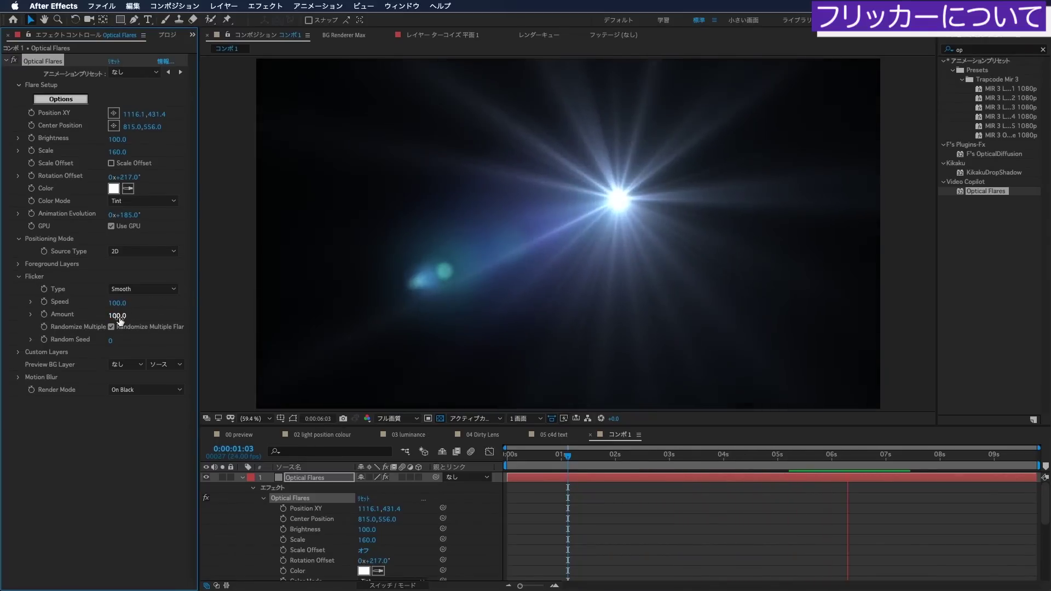
{"action": "left_click_drag", "start_coordinate": [113, 304], "coordinate": [86, 309]}
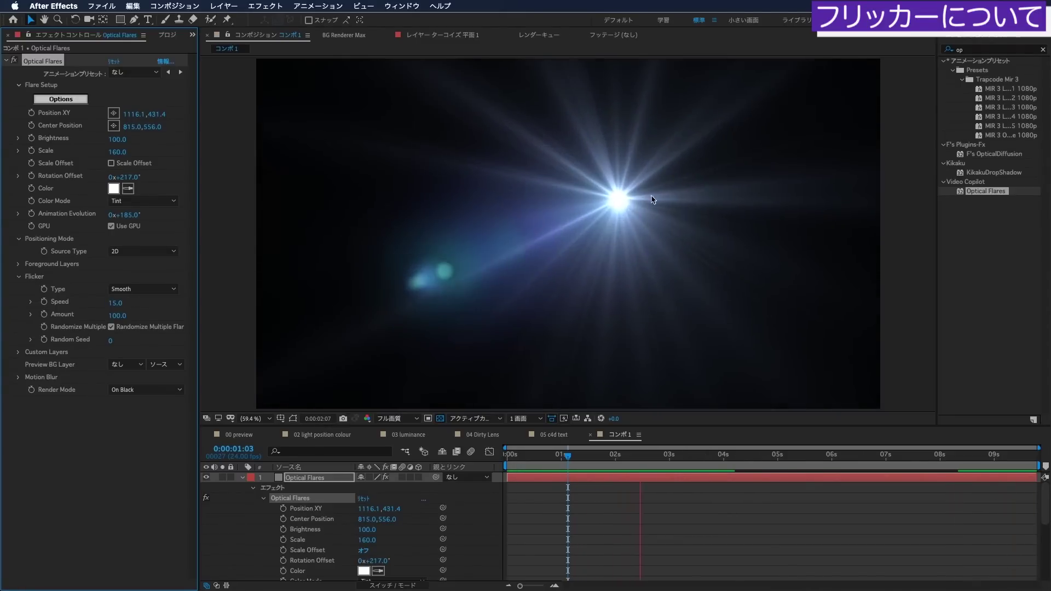
{"action": "left_click", "coordinate": [158, 292]}
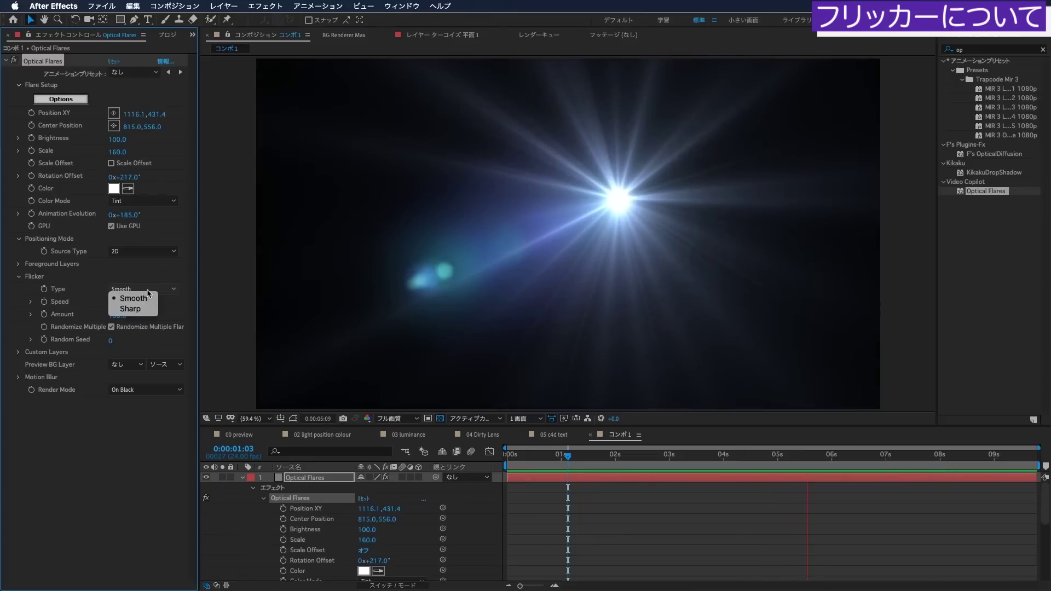
{"action": "left_click", "coordinate": [140, 302]}
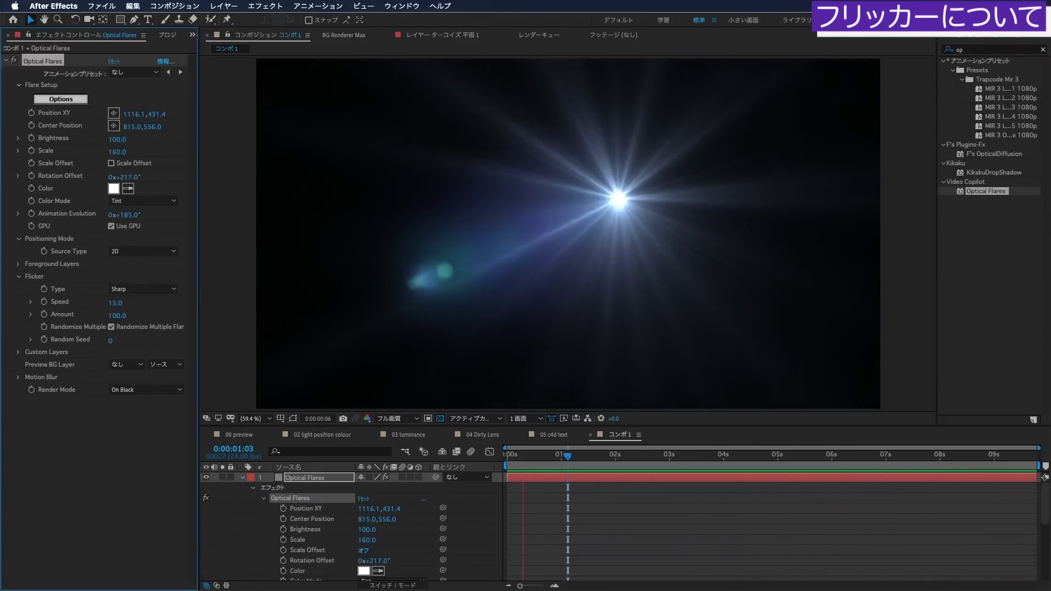
{"action": "key", "text": "space"}
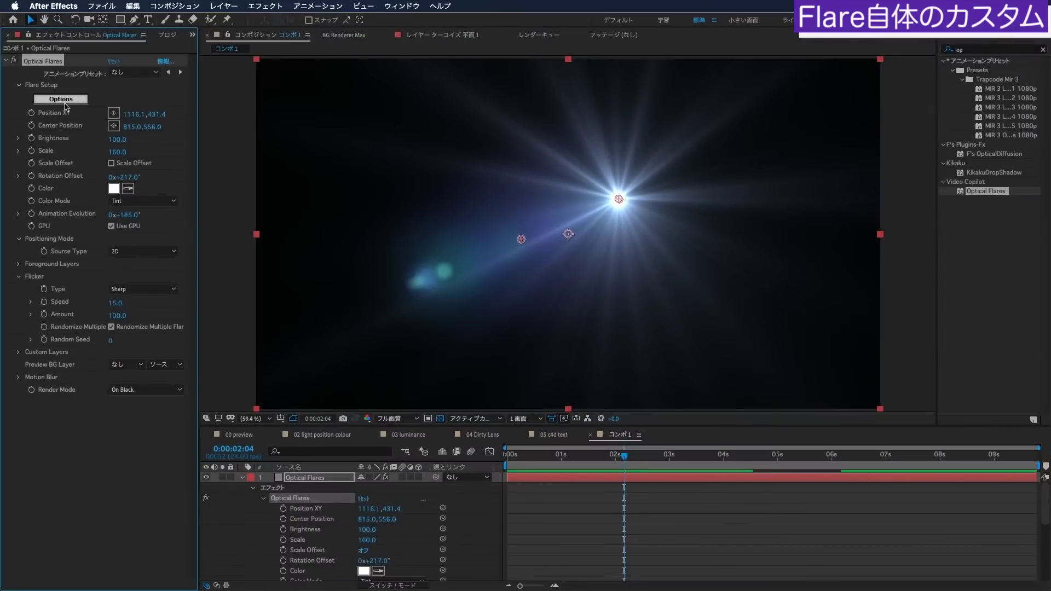
{"action": "left_click", "coordinate": [77, 101]}
Maximize the lens editor, position the preview flare, and solo or hide the Glint and Glow to compare.
{"action": "double_click", "coordinate": [553, 61]}
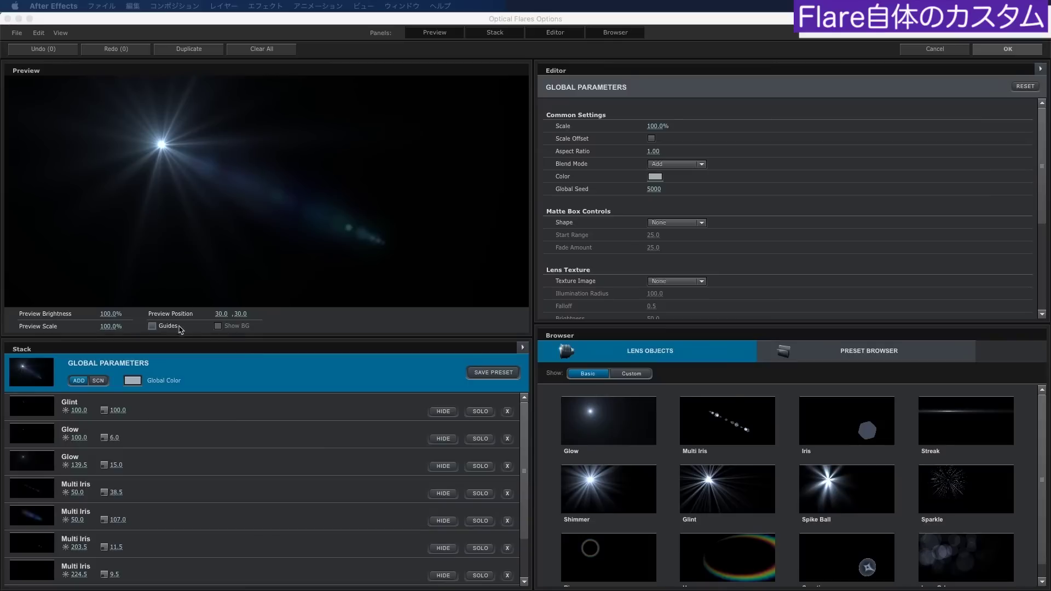
{"action": "left_click_drag", "start_coordinate": [132, 137], "coordinate": [392, 158]}
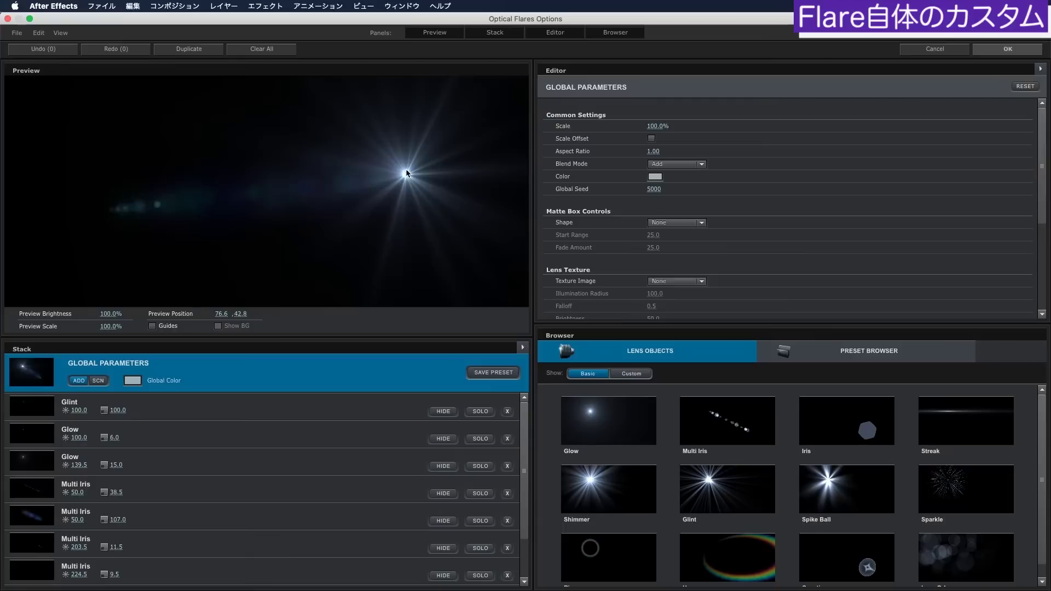
{"action": "mouse_move", "coordinate": [392, 159]}
{"action": "left_mouse_down"}
{"action": "mouse_move", "coordinate": [401, 145]}
{"action": "mouse_move", "coordinate": [416, 151]}
{"action": "mouse_move", "coordinate": [394, 144]}
{"action": "left_mouse_up"}
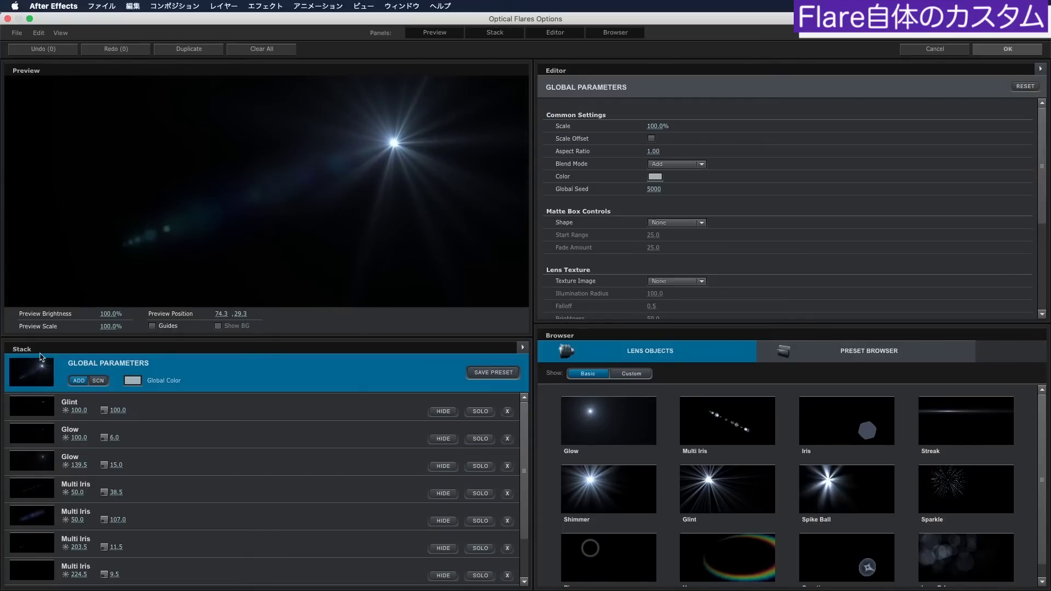
{"action": "left_click", "coordinate": [160, 419]}
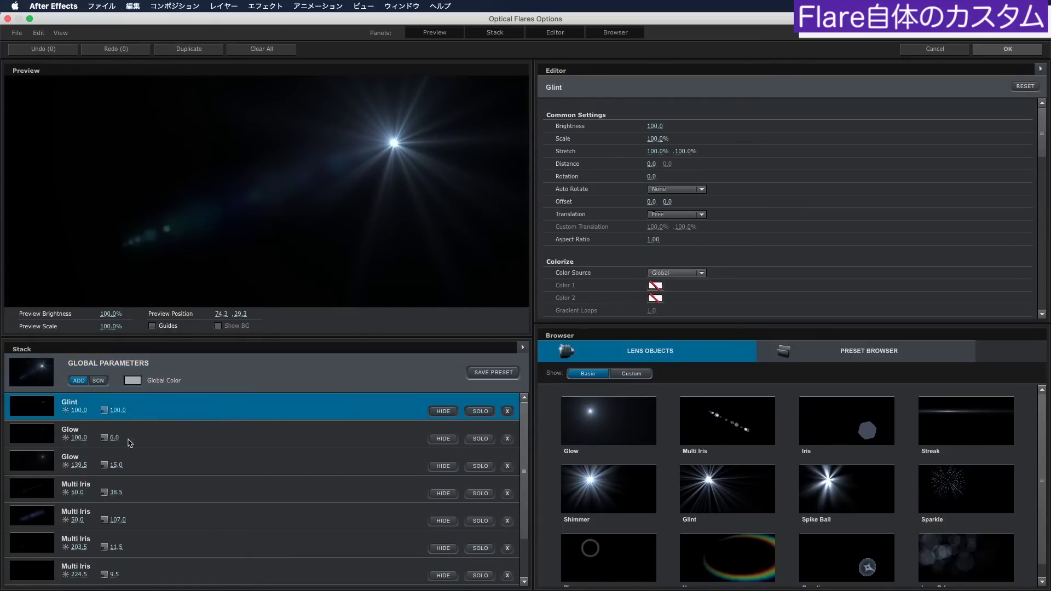
{"action": "left_click", "coordinate": [480, 412]}
{"action": "left_click", "coordinate": [480, 411]}
{"action": "left_click", "coordinate": [443, 440]}
{"action": "left_click", "coordinate": [450, 442]}
Shrink the Glow element's scale to 43%.
{"action": "left_click", "coordinate": [362, 438]}
{"action": "left_click", "coordinate": [362, 413]}
{"action": "key", "text": "super+z"}
{"action": "mouse_move", "coordinate": [654, 139]}
{"action": "left_mouse_down"}
{"action": "mouse_move", "coordinate": [642, 145]}
{"action": "mouse_move", "coordinate": [670, 154]}
{"action": "left_mouse_up"}
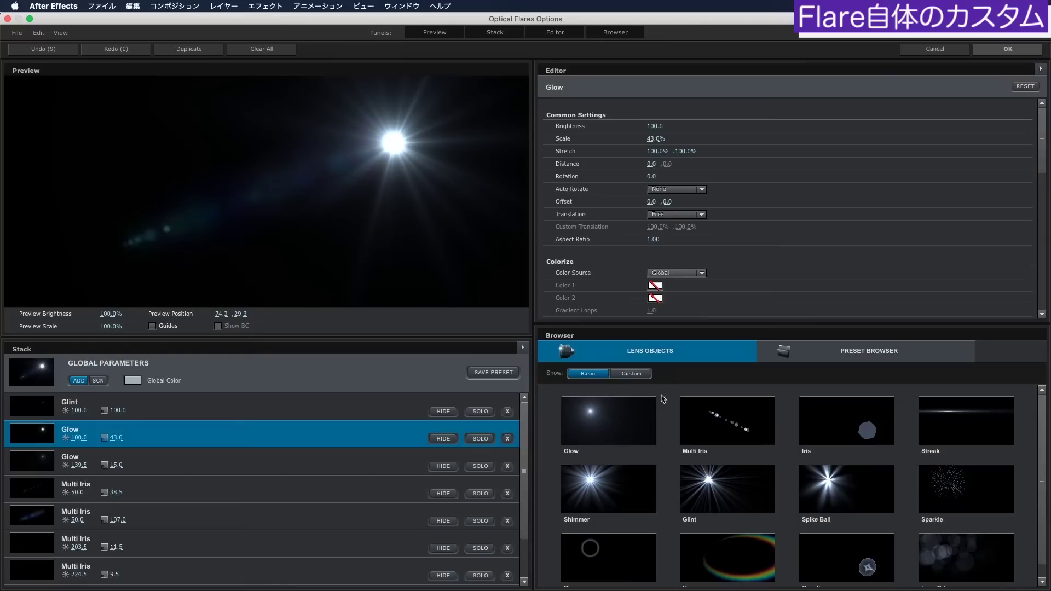
Add Lens Orbs, Ring, Hoop, Multi Iris and a second Glow element to the lens stack.
{"action": "scroll", "coordinate": [1039, 535], "scroll_direction": "down", "scroll_amount": 2}
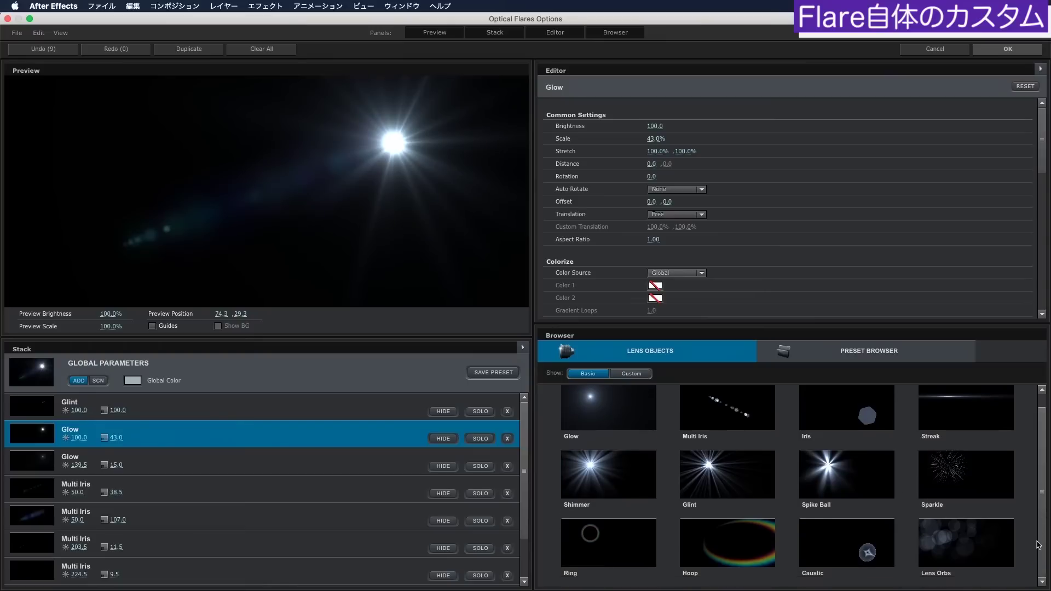
{"action": "left_click", "coordinate": [964, 530]}
{"action": "left_click", "coordinate": [609, 543]}
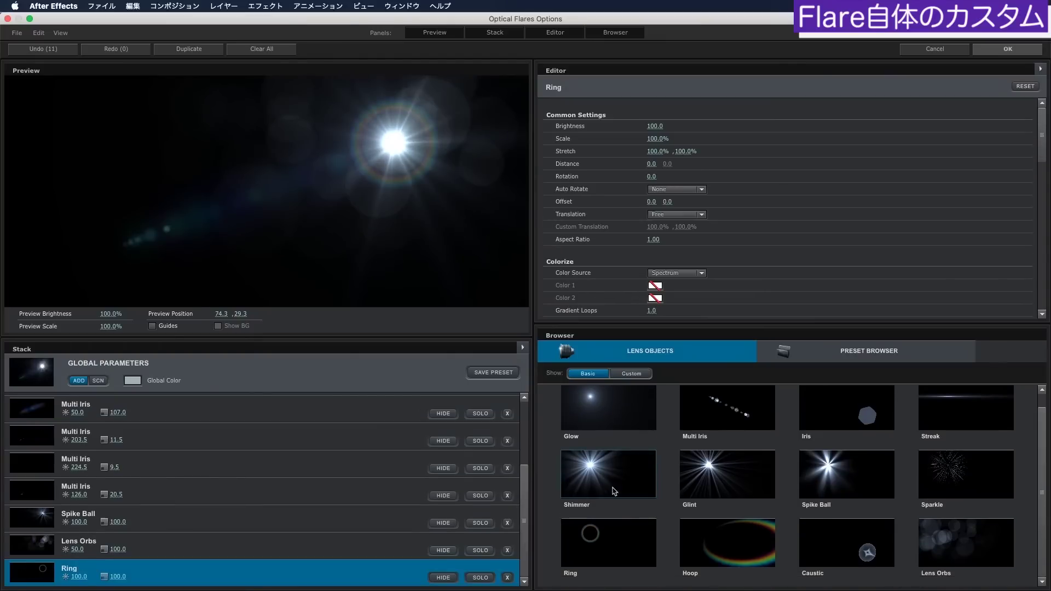
{"action": "left_click", "coordinate": [714, 543]}
{"action": "left_click", "coordinate": [747, 412]}
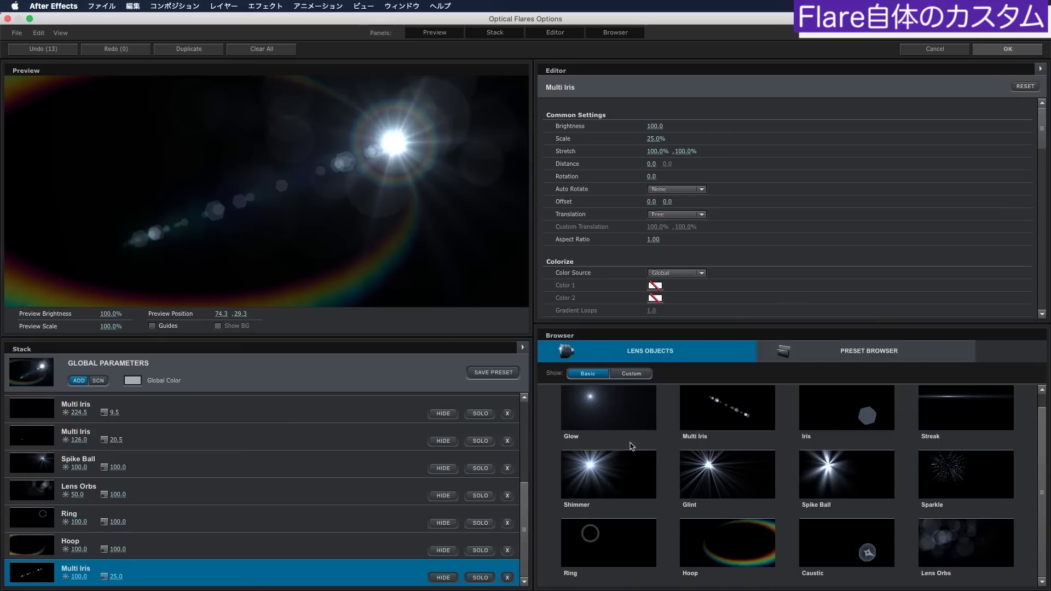
{"action": "left_click", "coordinate": [635, 410]}
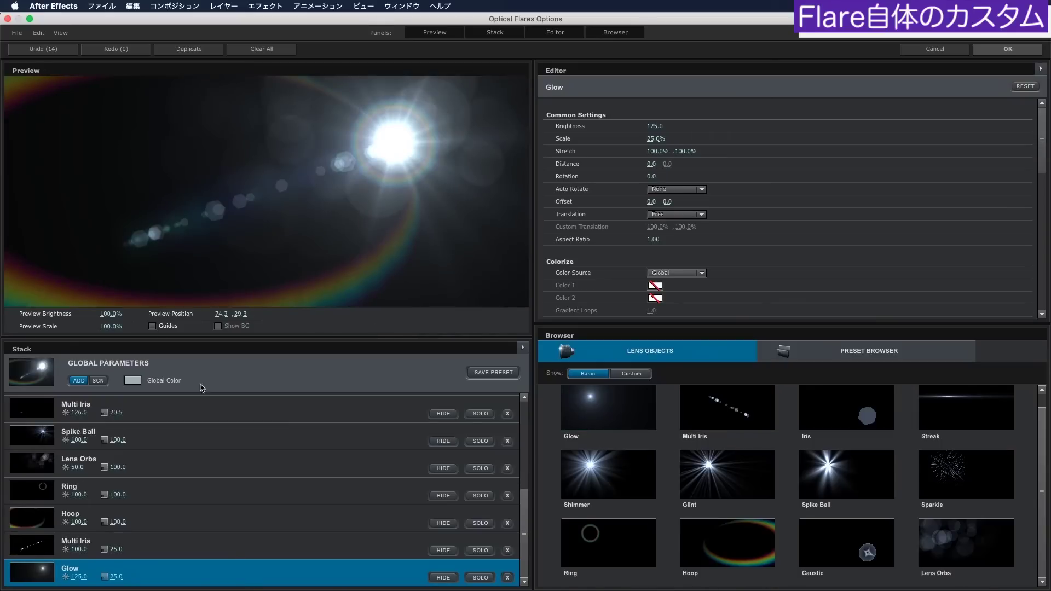
{"action": "left_click", "coordinate": [830, 359]}
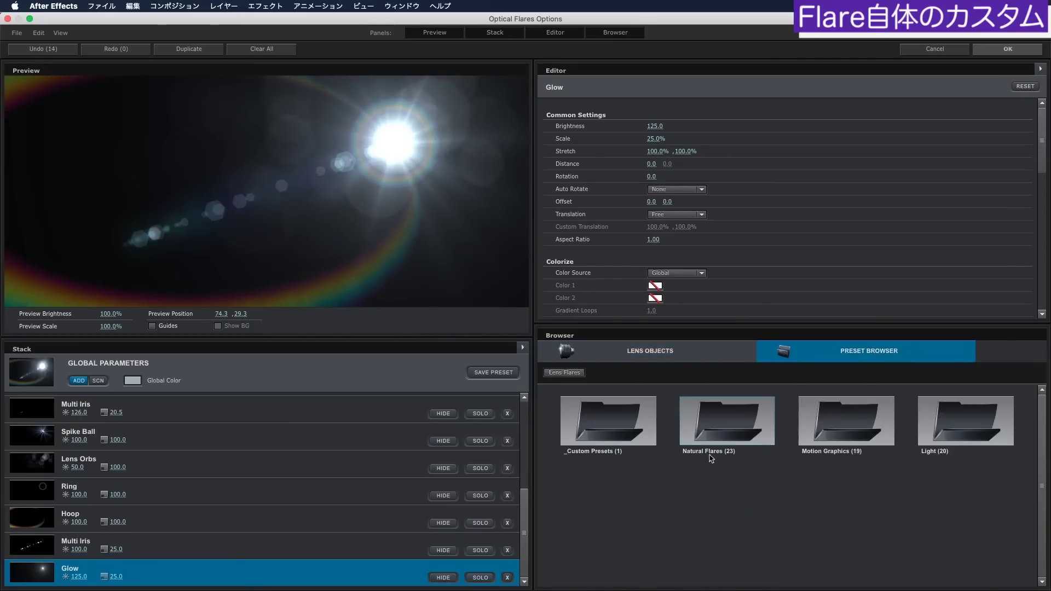
Audition the Natural Flares presets Bay, an orange, a purple and Blue Steel.
{"action": "double_click", "coordinate": [727, 430]}
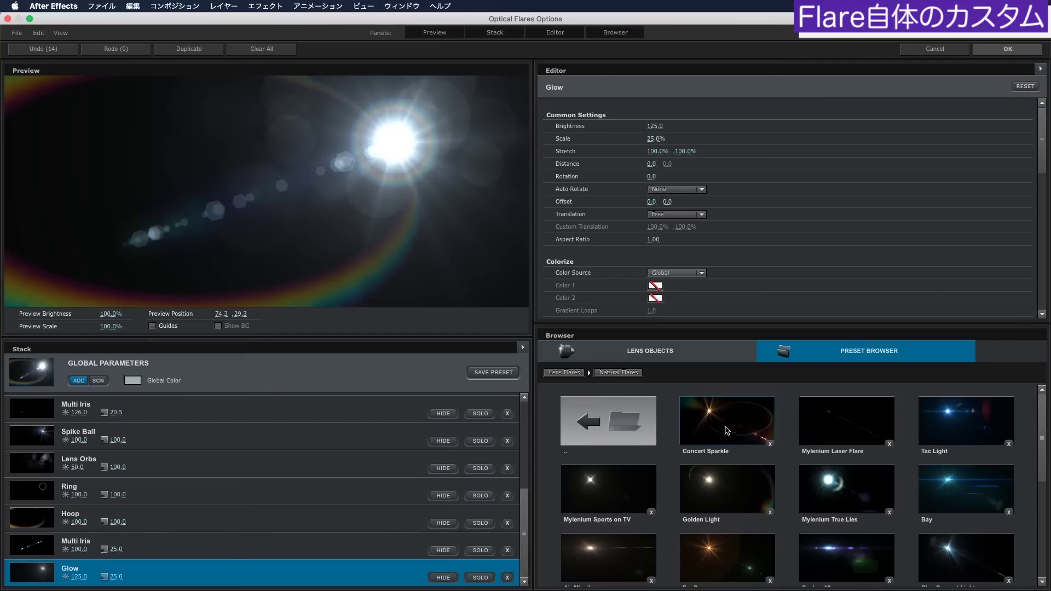
{"action": "left_click", "coordinate": [963, 498]}
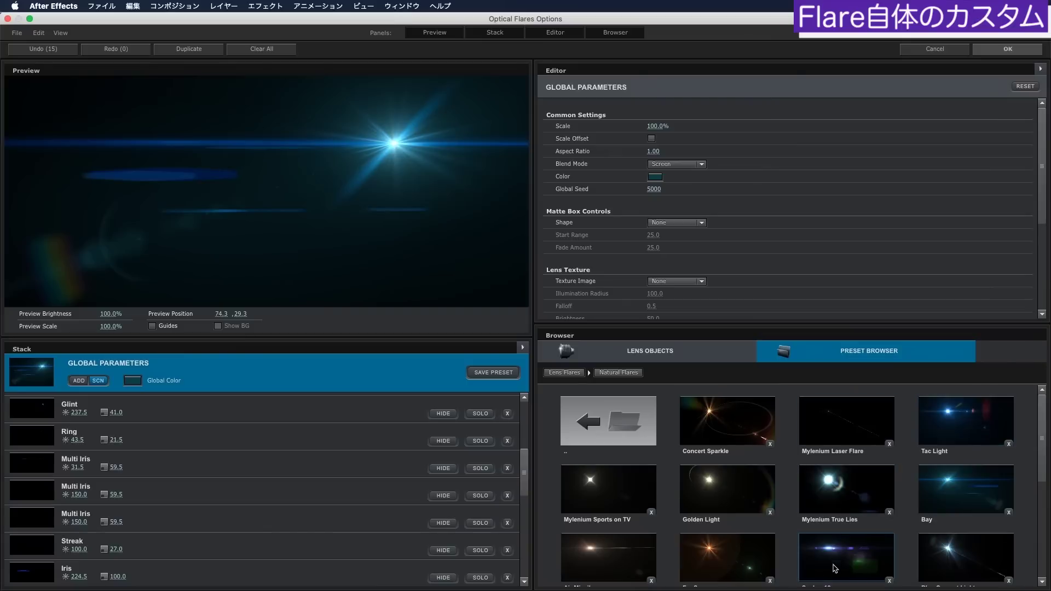
{"action": "left_click", "coordinate": [727, 556]}
{"action": "left_click", "coordinate": [846, 556]}
{"action": "scroll", "coordinate": [1017, 554], "scroll_direction": "down", "scroll_amount": 5}
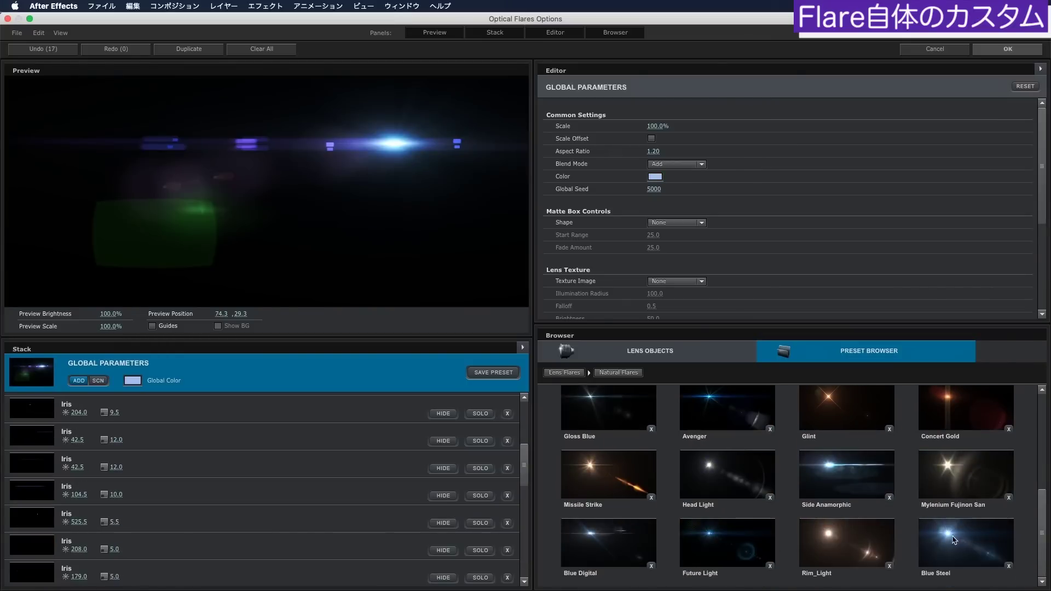
{"action": "left_click", "coordinate": [953, 540]}
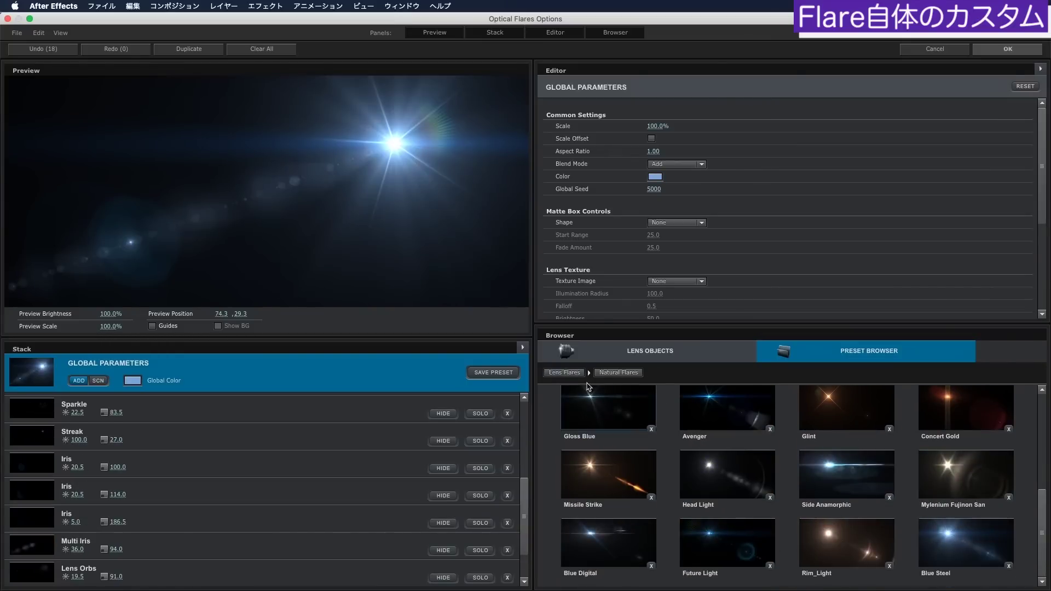
{"action": "left_click", "coordinate": [605, 358]}
{"action": "left_click", "coordinate": [760, 359]}
Load a Motion Graphics preset and hide its streak and another flare element.
{"action": "left_click", "coordinate": [846, 432]}
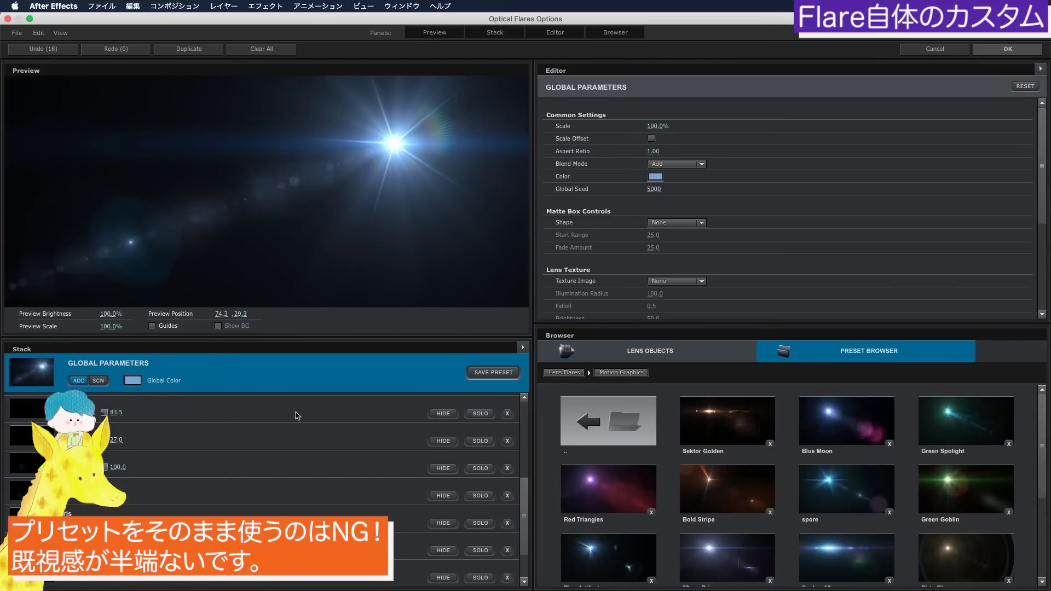
{"action": "left_click_drag", "start_coordinate": [522, 492], "coordinate": [522, 416]}
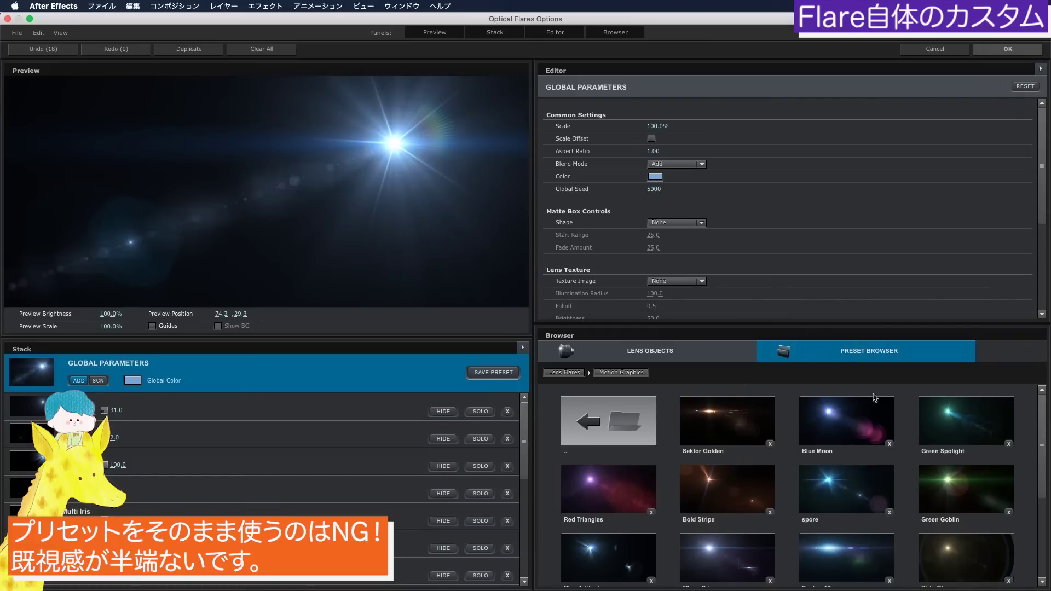
{"action": "left_click", "coordinate": [966, 489]}
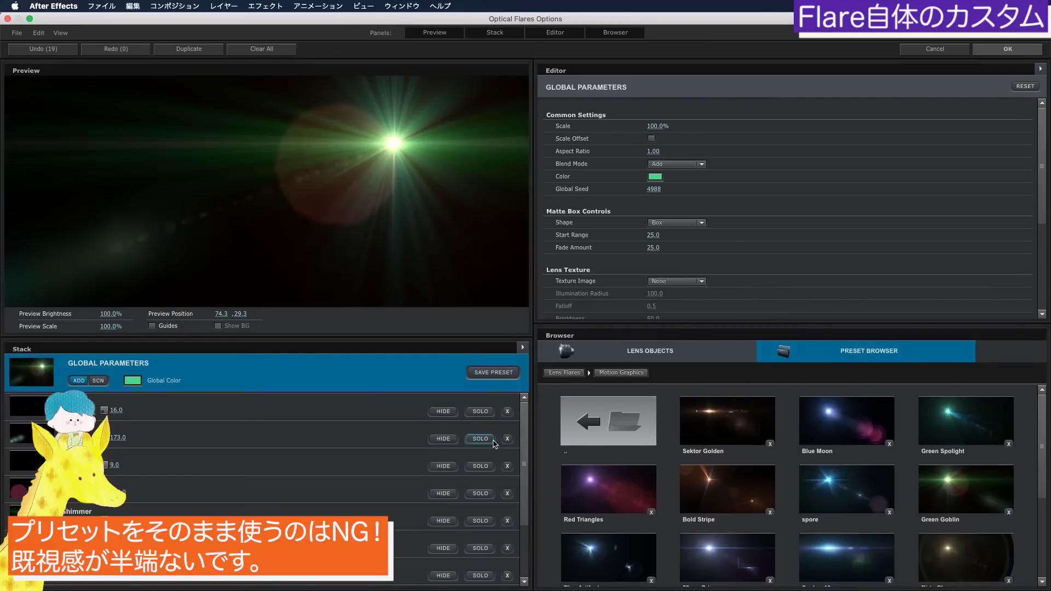
{"action": "left_click", "coordinate": [441, 486]}
{"action": "left_click", "coordinate": [440, 487]}
{"action": "left_click", "coordinate": [441, 487]}
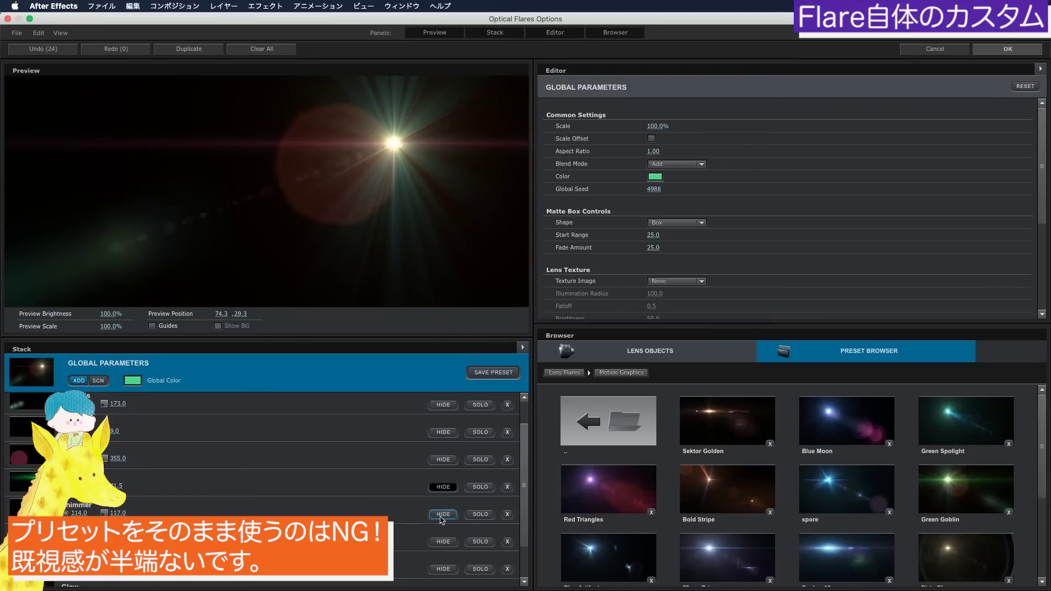
{"action": "left_click", "coordinate": [441, 540]}
Toggle the third and fourth Multi Iris elements to compare, then choose Clear All.
{"action": "scroll", "coordinate": [528, 499], "scroll_direction": "down", "scroll_amount": 2}
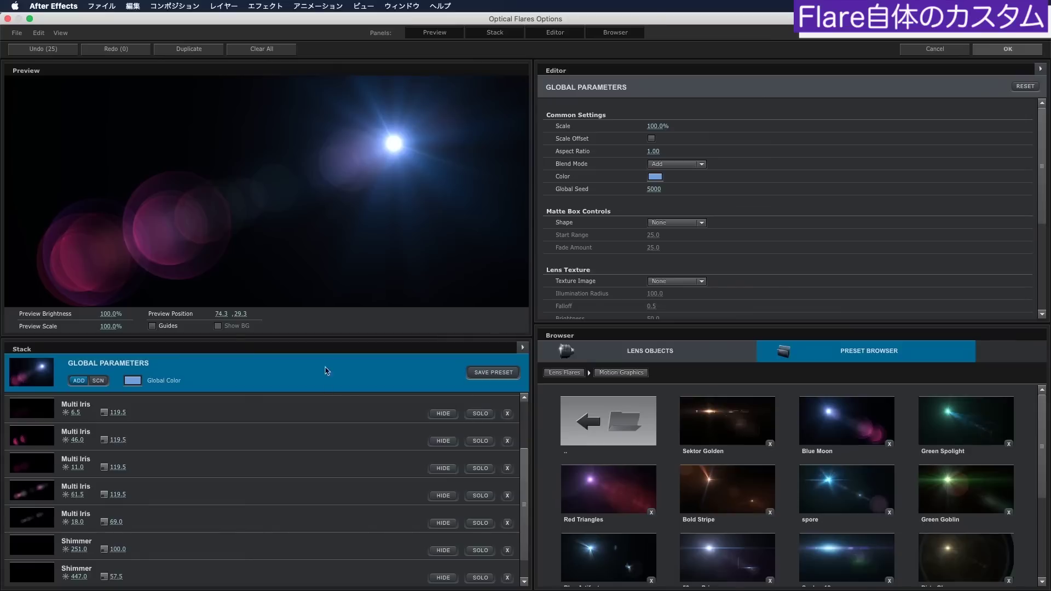
{"action": "left_click", "coordinate": [454, 441]}
{"action": "left_click", "coordinate": [443, 469]}
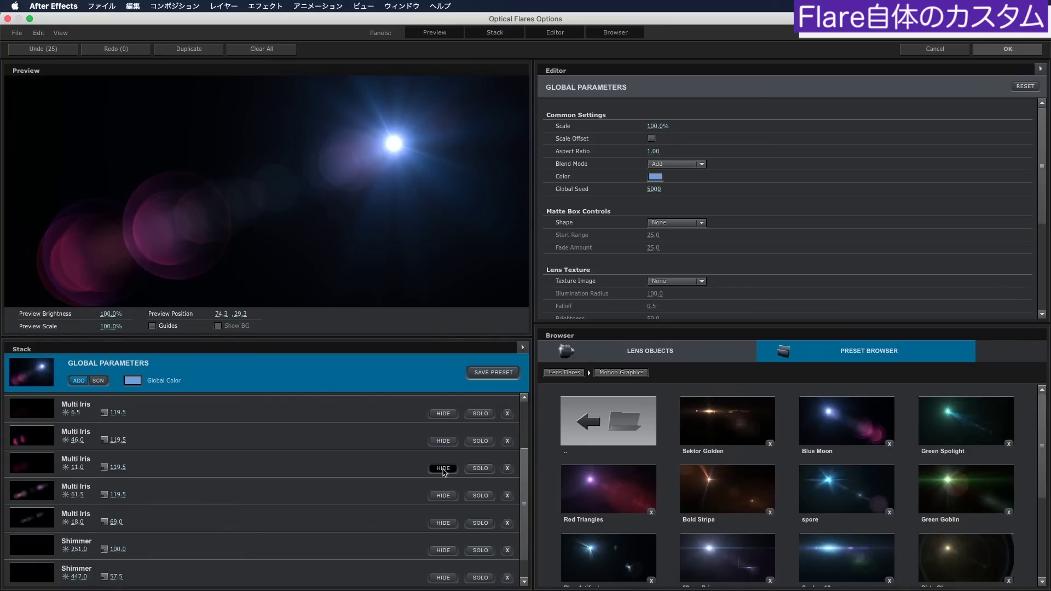
{"action": "left_click", "coordinate": [443, 496]}
{"action": "left_click", "coordinate": [443, 499]}
{"action": "left_click", "coordinate": [274, 50]}
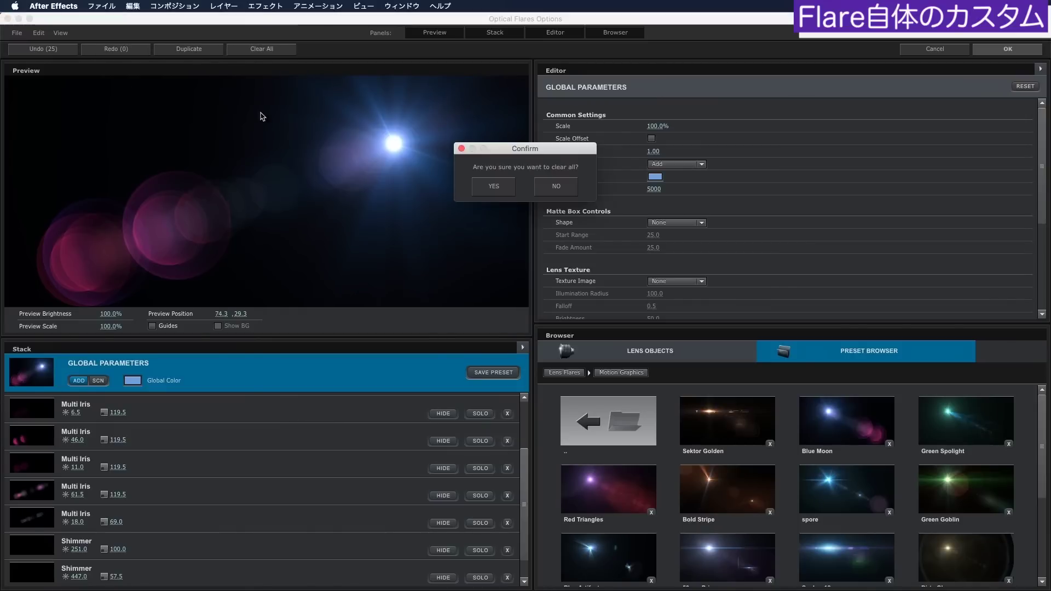
Clear every element, add a fresh Glow and Streak from Lens Objects, and move the preview light left of centre.
{"action": "left_click", "coordinate": [488, 188]}
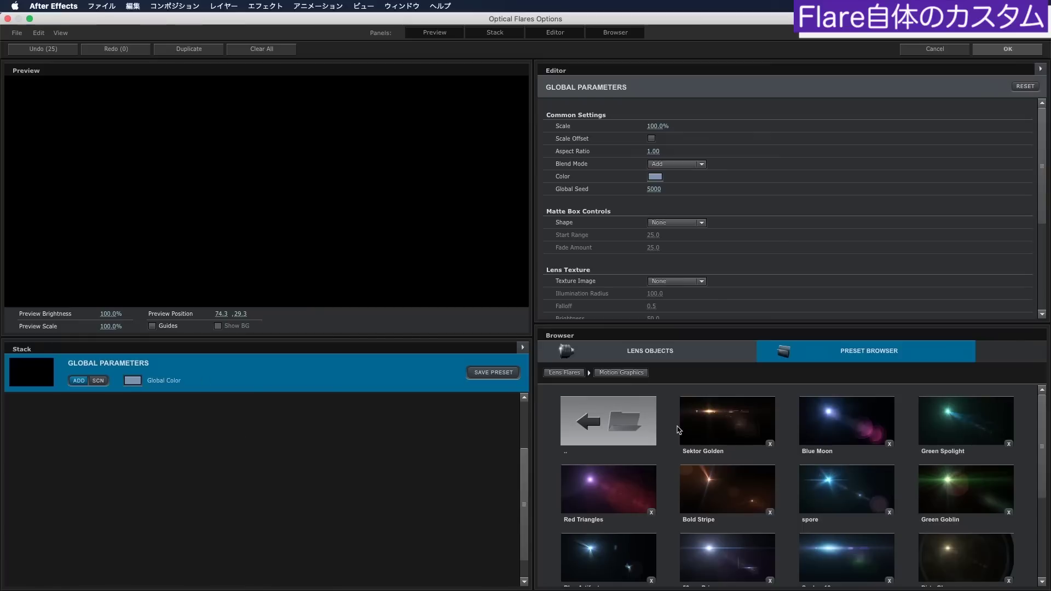
{"action": "left_click", "coordinate": [623, 429]}
{"action": "left_click", "coordinate": [651, 351]}
{"action": "left_click", "coordinate": [606, 416]}
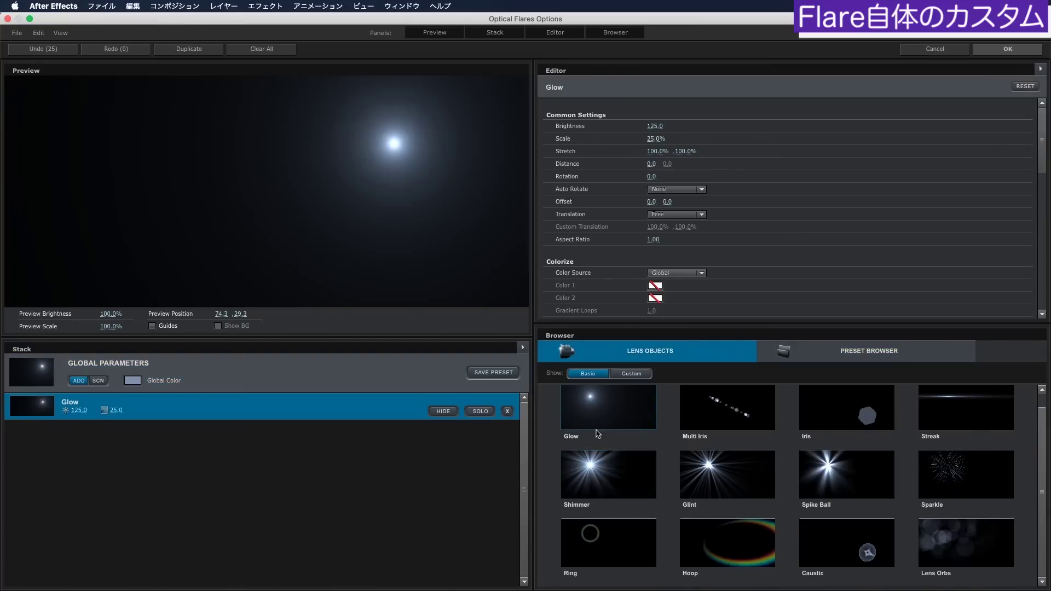
{"action": "left_click", "coordinate": [966, 407]}
{"action": "left_click_drag", "start_coordinate": [347, 136], "coordinate": [176, 173]}
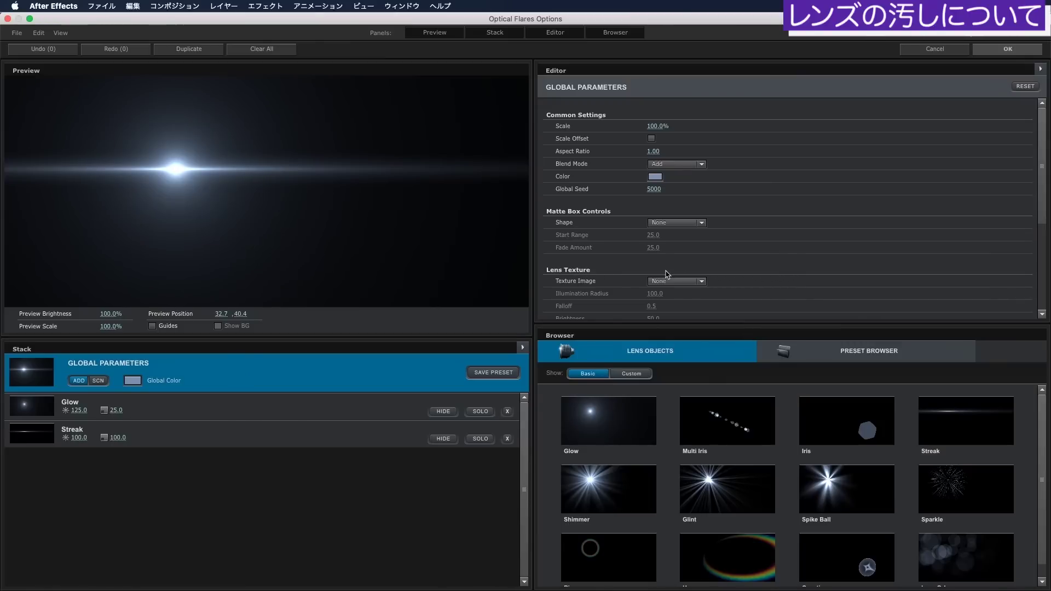
{"action": "left_click", "coordinate": [698, 285]}
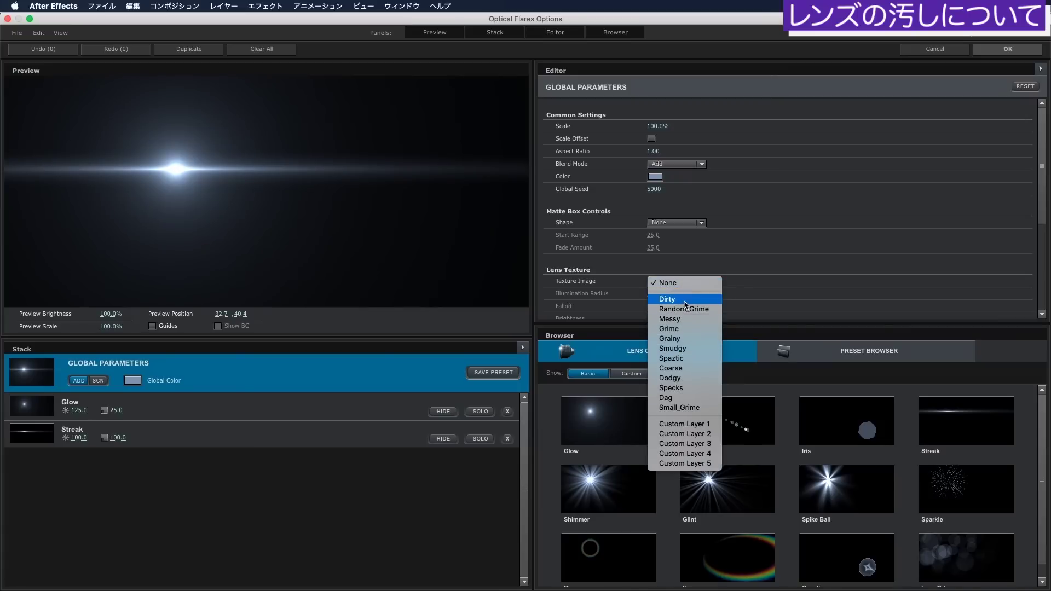
Set the lens texture to Dirty, then Grainy, reposition the preview flare, and click OK.
{"action": "left_click", "coordinate": [682, 300]}
{"action": "left_click_drag", "start_coordinate": [209, 177], "coordinate": [440, 236]}
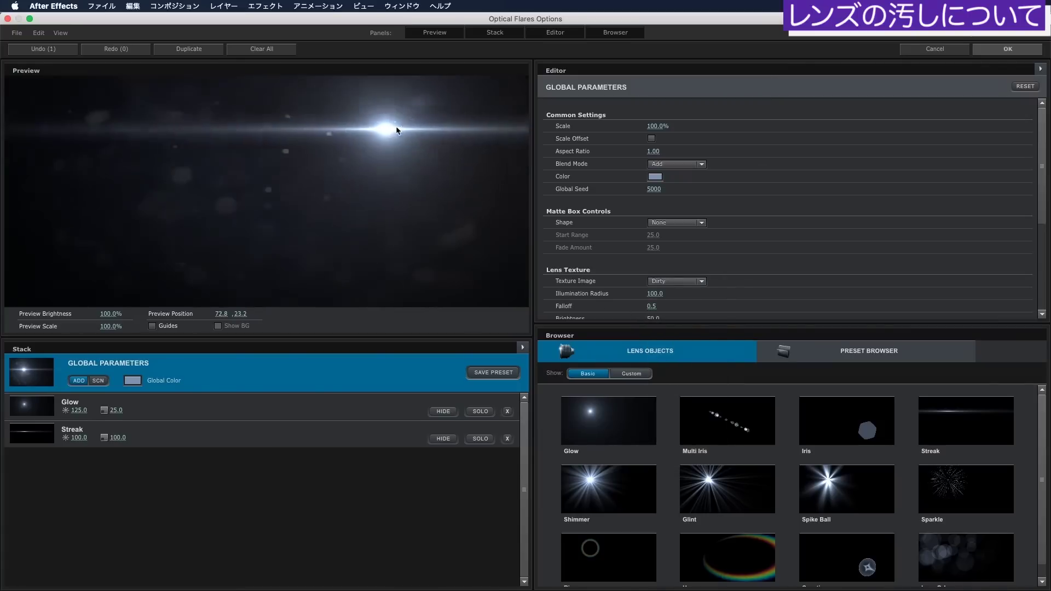
{"action": "left_click", "coordinate": [686, 284]}
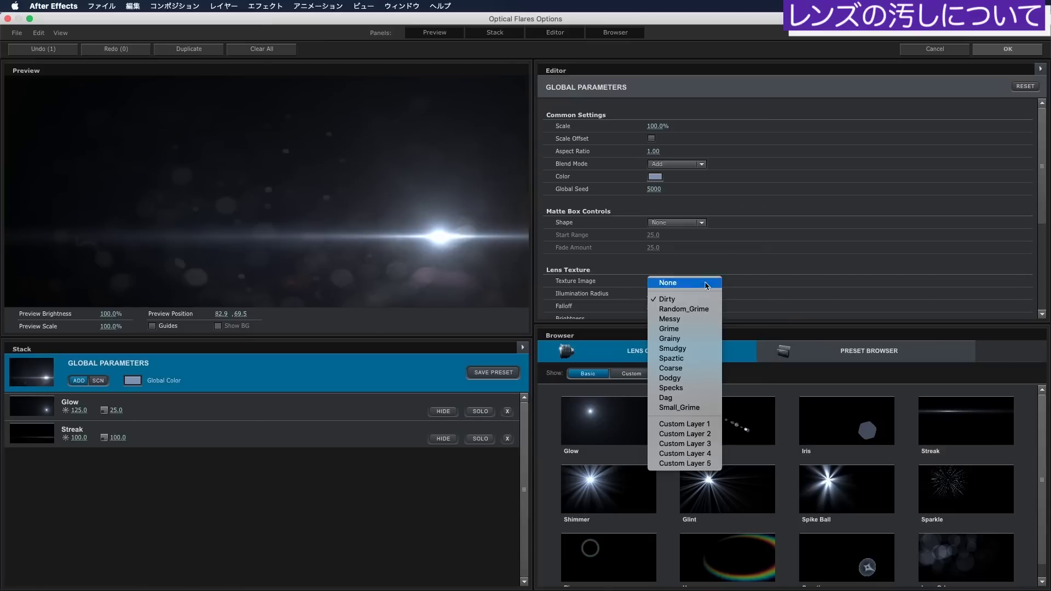
{"action": "left_click", "coordinate": [681, 343]}
{"action": "mouse_move", "coordinate": [442, 226]}
{"action": "left_mouse_down"}
{"action": "mouse_move", "coordinate": [458, 210]}
{"action": "mouse_move", "coordinate": [77, 261]}
{"action": "left_mouse_up"}
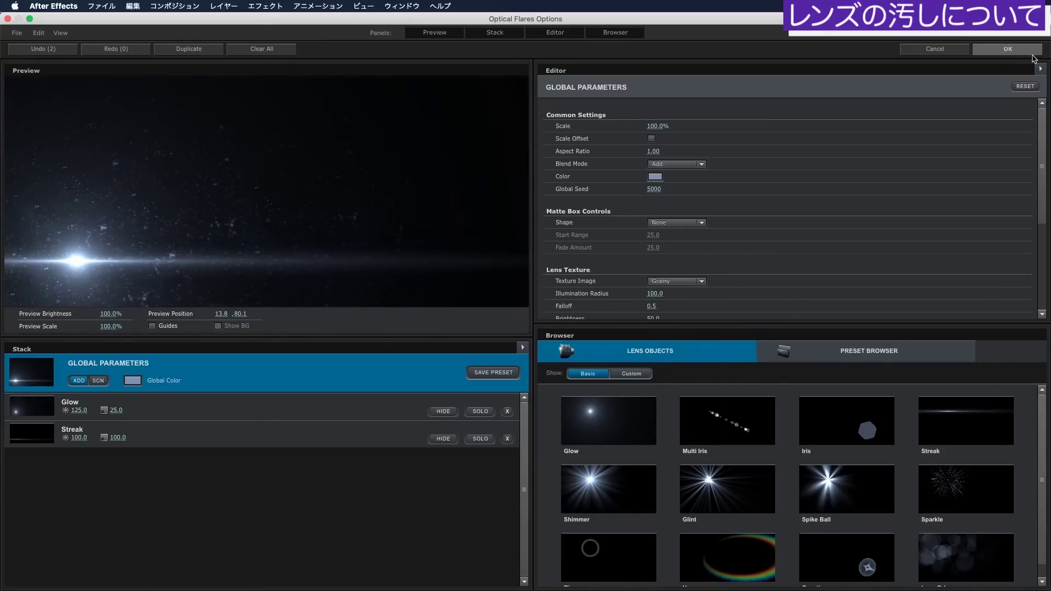
{"action": "left_click", "coordinate": [1006, 52]}
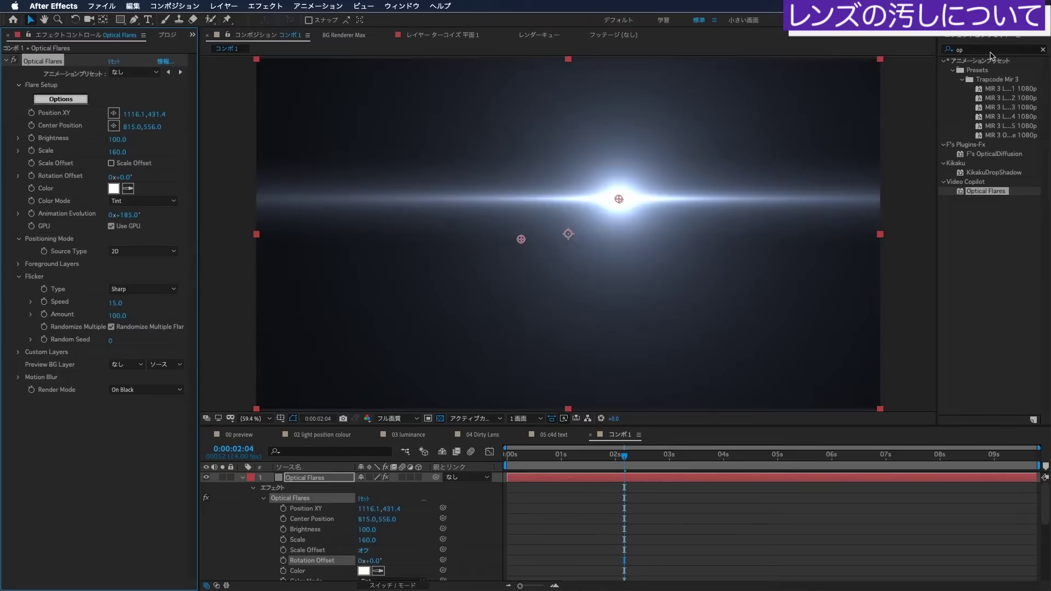
Deselect the flare, jump back to an earlier frame, and play the dirty-lens preview.
{"action": "left_click", "coordinate": [305, 479]}
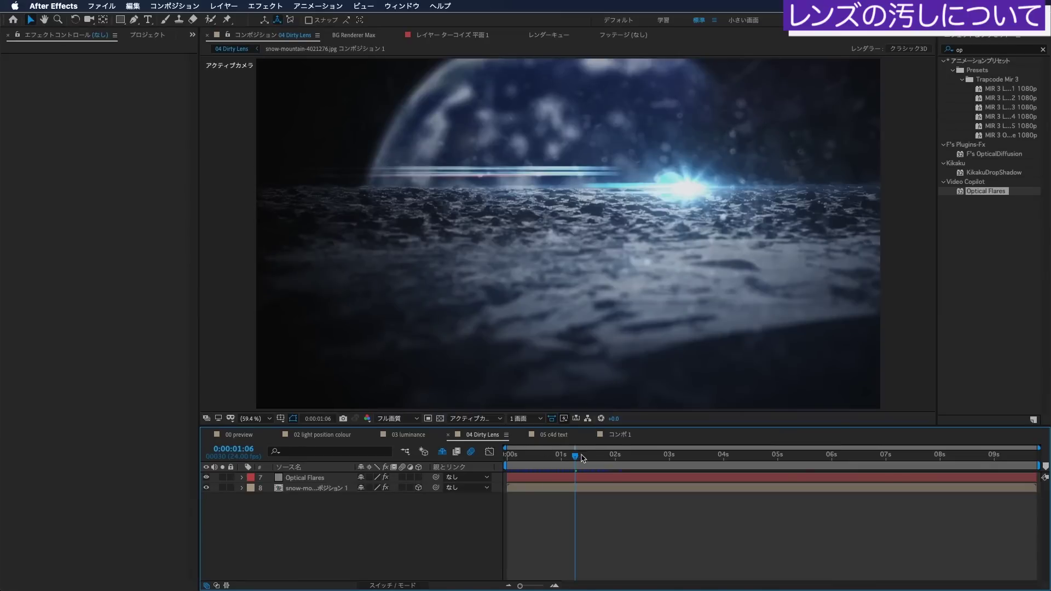
{"action": "left_click_drag", "start_coordinate": [582, 456], "coordinate": [532, 469]}
{"action": "key", "text": "space"}
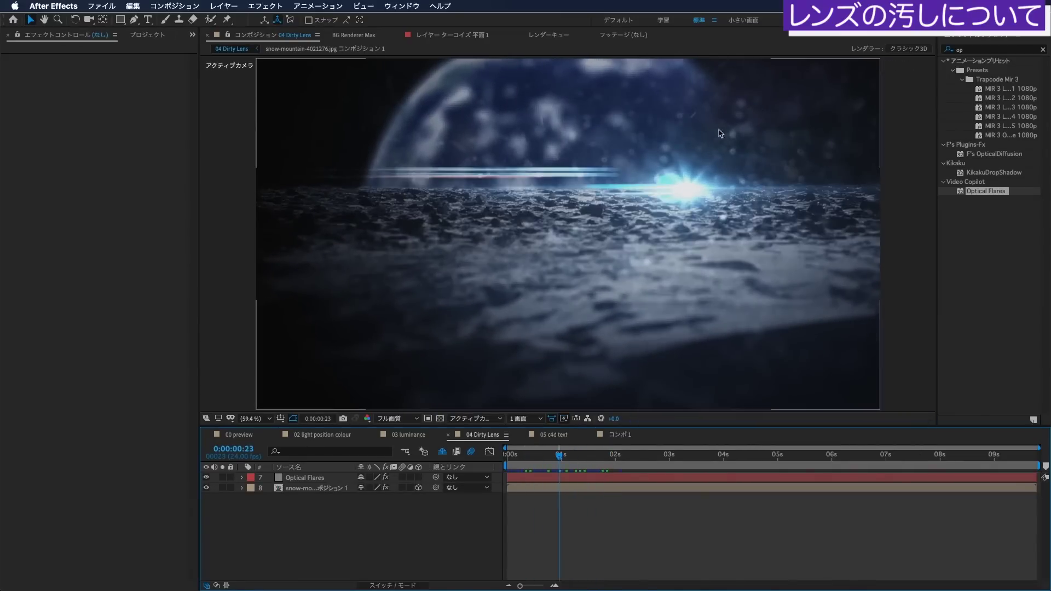
Open 05 c4d text, inspect its Optical Flares and c4d text layers, and select tuto1 text.c4d.
{"action": "left_click", "coordinate": [552, 436]}
{"action": "left_click", "coordinate": [316, 479]}
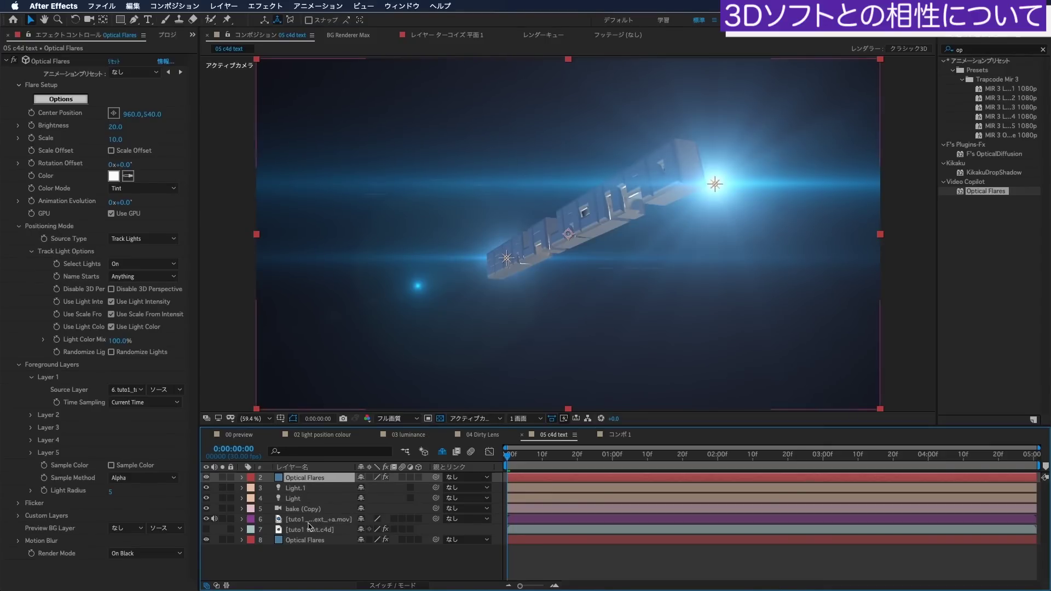
{"action": "left_click", "coordinate": [312, 522]}
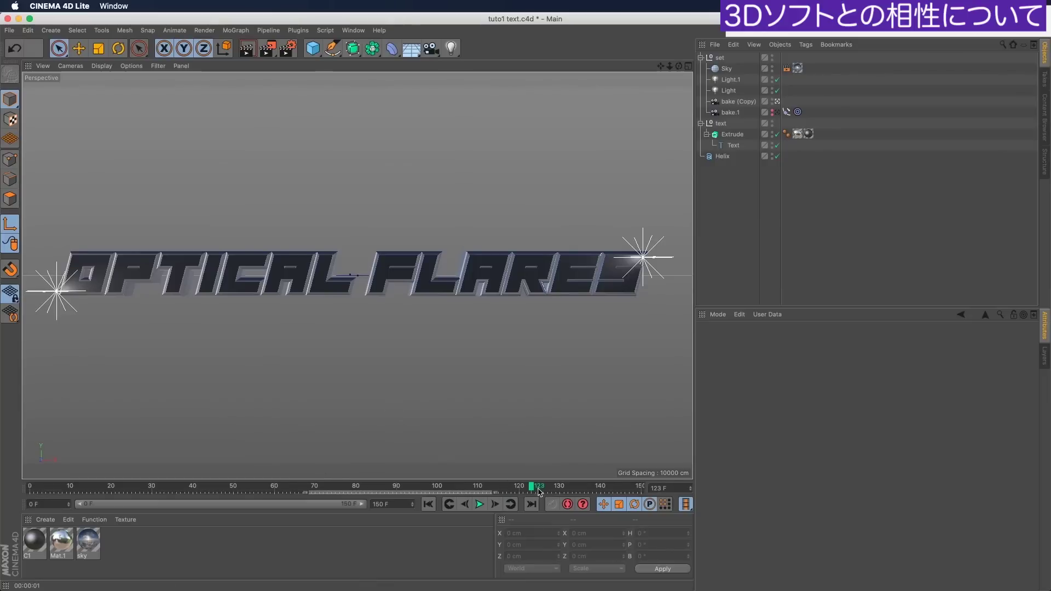
{"action": "mouse_move", "coordinate": [540, 491]}
{"action": "left_mouse_down"}
{"action": "mouse_move", "coordinate": [85, 516]}
{"action": "mouse_move", "coordinate": [421, 495]}
{"action": "left_mouse_up"}
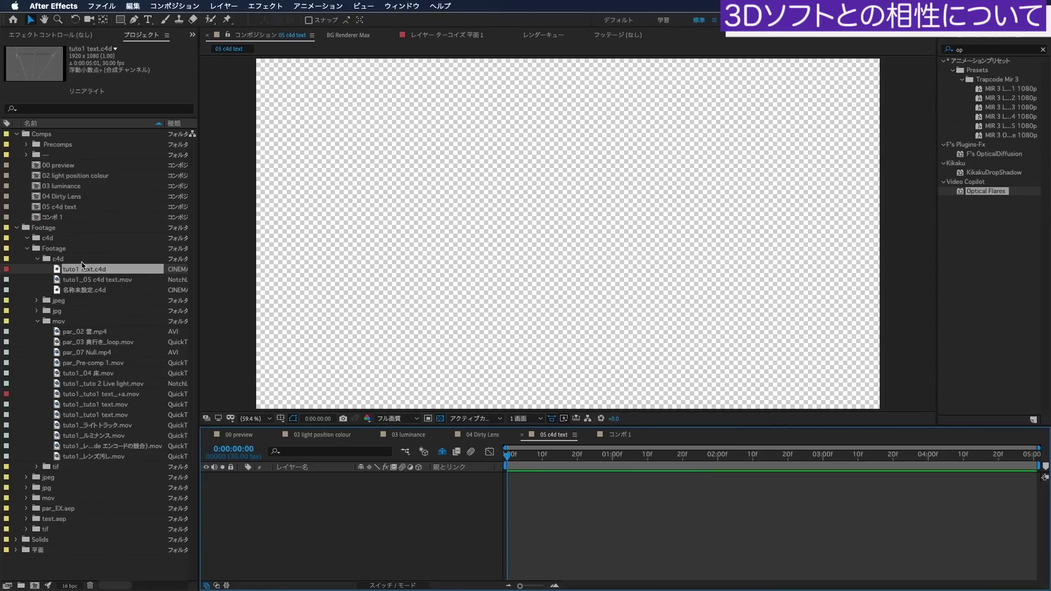
{"action": "left_click", "coordinate": [82, 270]}
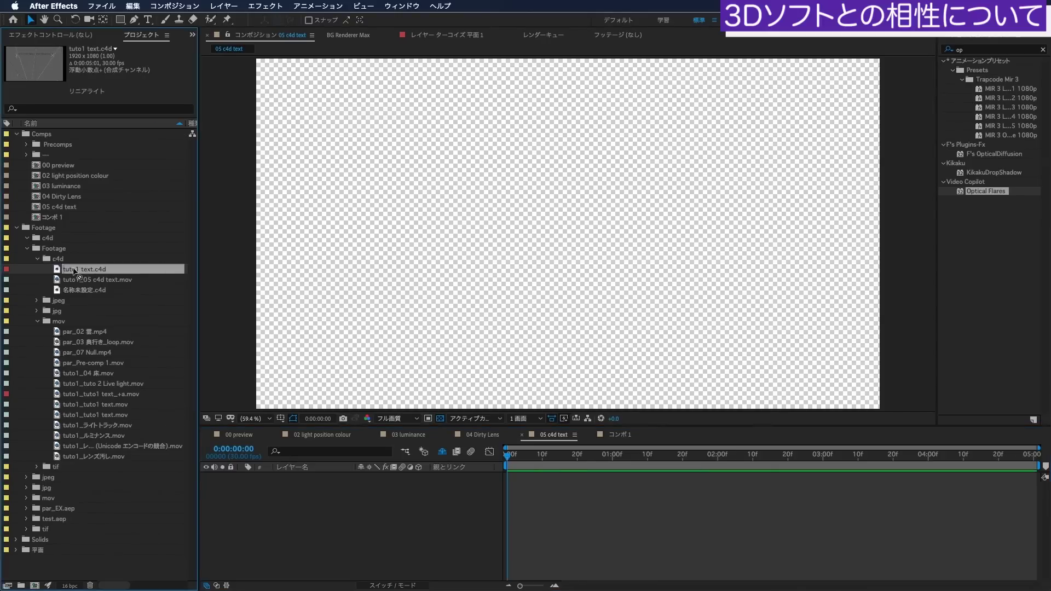
Add tuto1 text.c4d to the comp, extract its lights, delete bake.1, and hide the text layer.
{"action": "left_click_drag", "start_coordinate": [82, 271], "coordinate": [130, 308]}
{"action": "left_click_drag", "start_coordinate": [336, 527], "coordinate": [327, 525]}
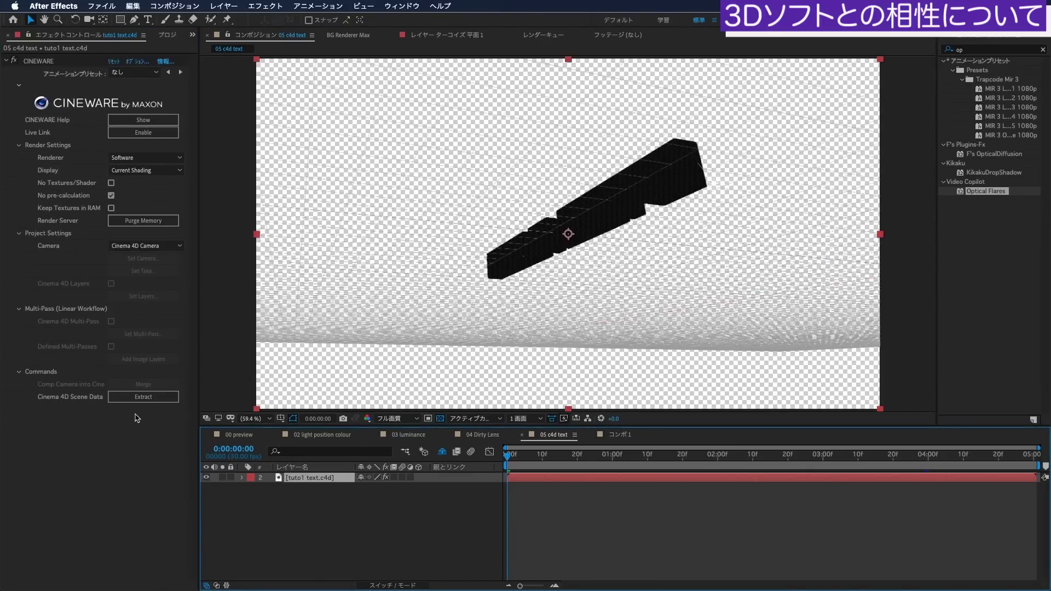
{"action": "left_click", "coordinate": [142, 397]}
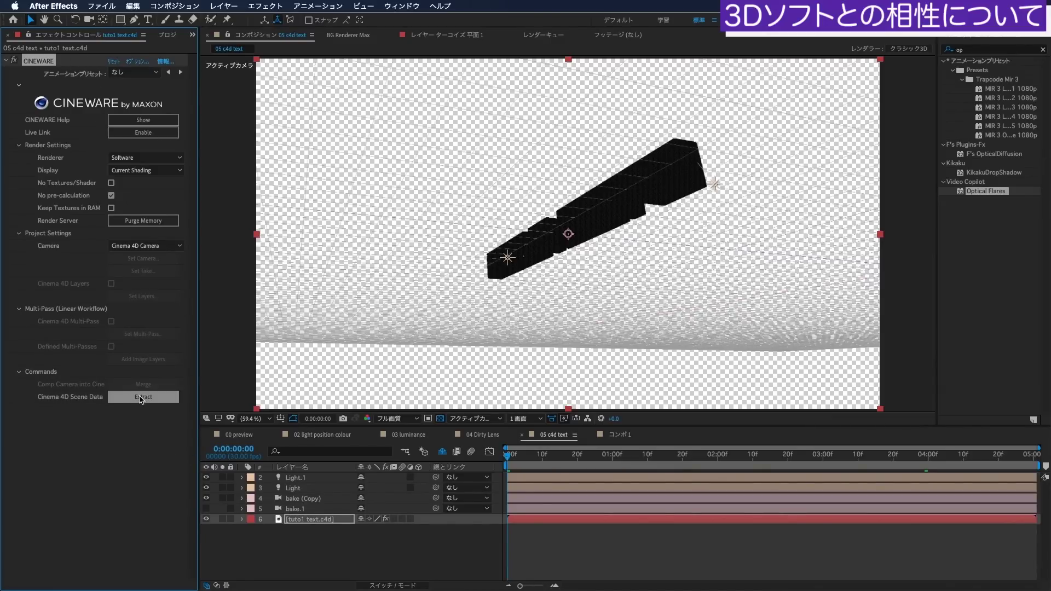
{"action": "left_click", "coordinate": [309, 509]}
{"action": "key", "text": "Delete"}
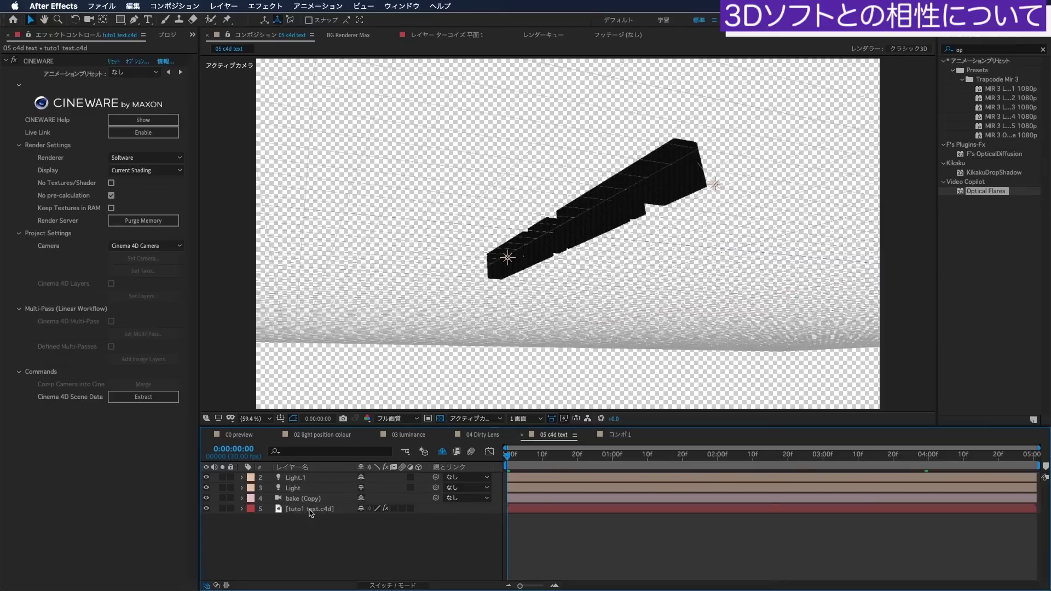
{"action": "left_click", "coordinate": [301, 477]}
{"action": "left_click", "coordinate": [290, 509]}
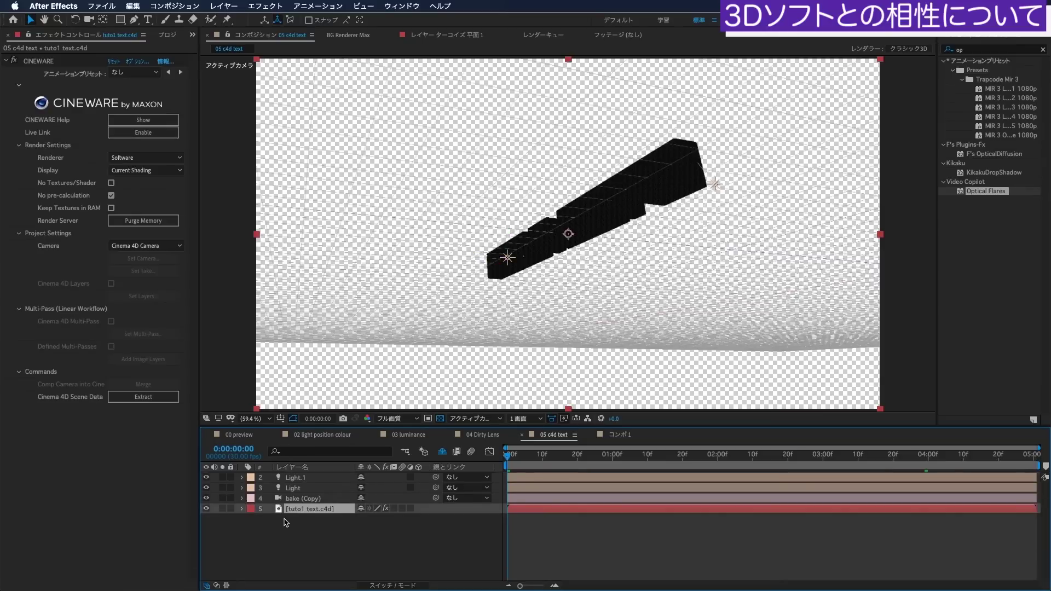
{"action": "left_click", "coordinate": [206, 509]}
Go to 3:01 and inspect the extracted lights in a custom 3D view before making a new solid.
{"action": "left_click_drag", "start_coordinate": [534, 466], "coordinate": [843, 465]}
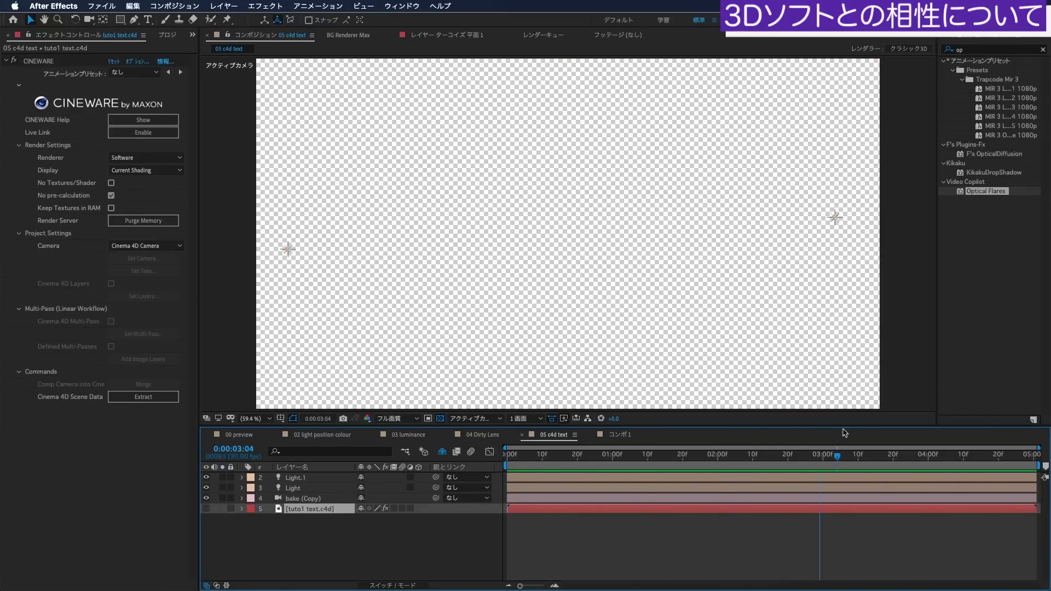
{"action": "key", "text": "c"}
{"action": "key", "text": "F11"}
{"action": "left_click_drag", "start_coordinate": [872, 452], "coordinate": [826, 454]}
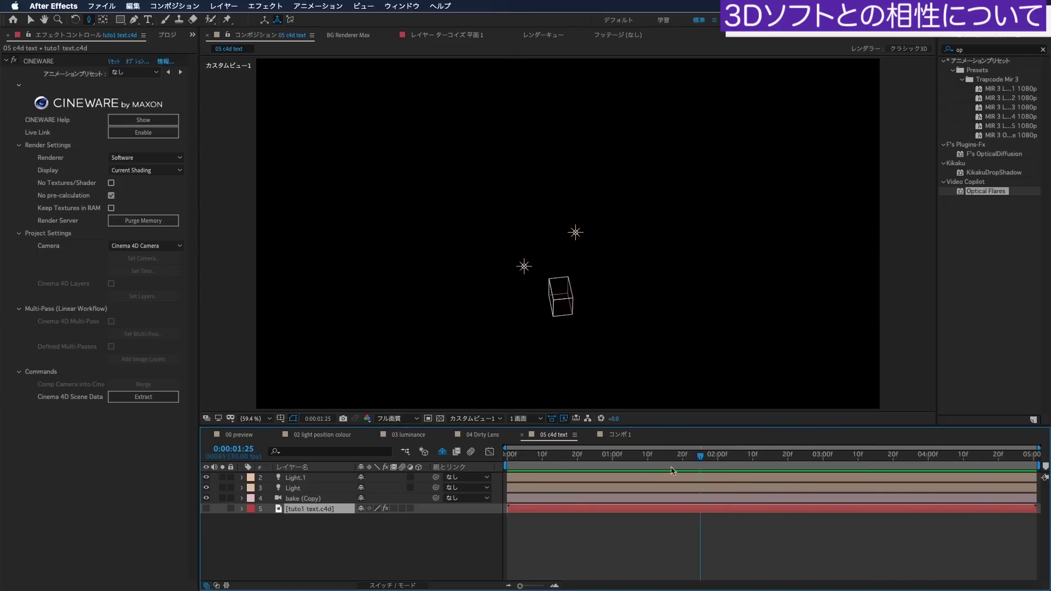
{"action": "left_click", "coordinate": [315, 477]}
{"action": "left_click", "coordinate": [311, 489]}
{"action": "left_click", "coordinate": [311, 509]}
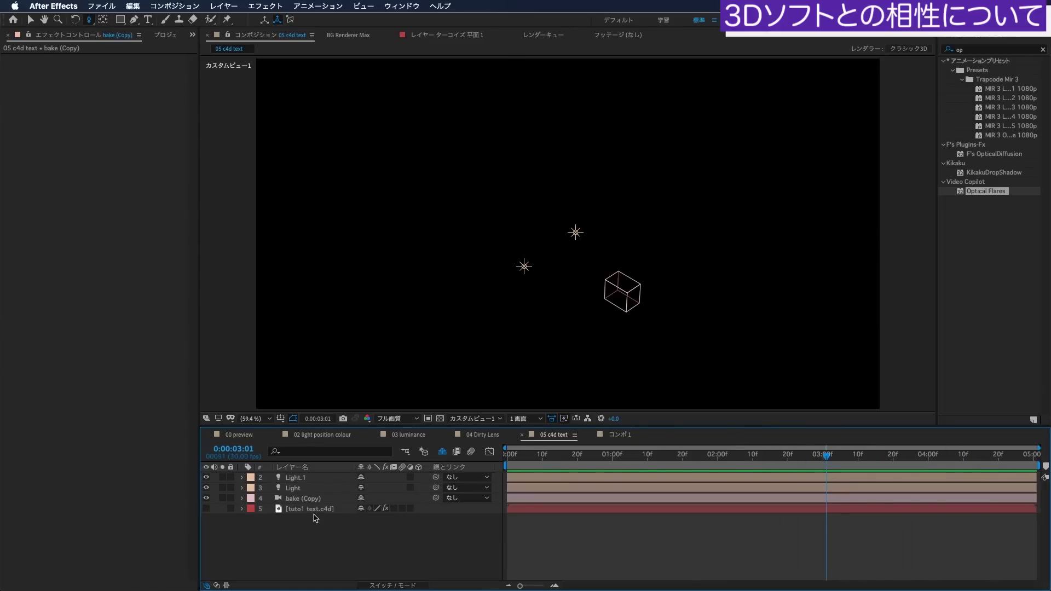
{"action": "key", "text": "ctrl+y"}
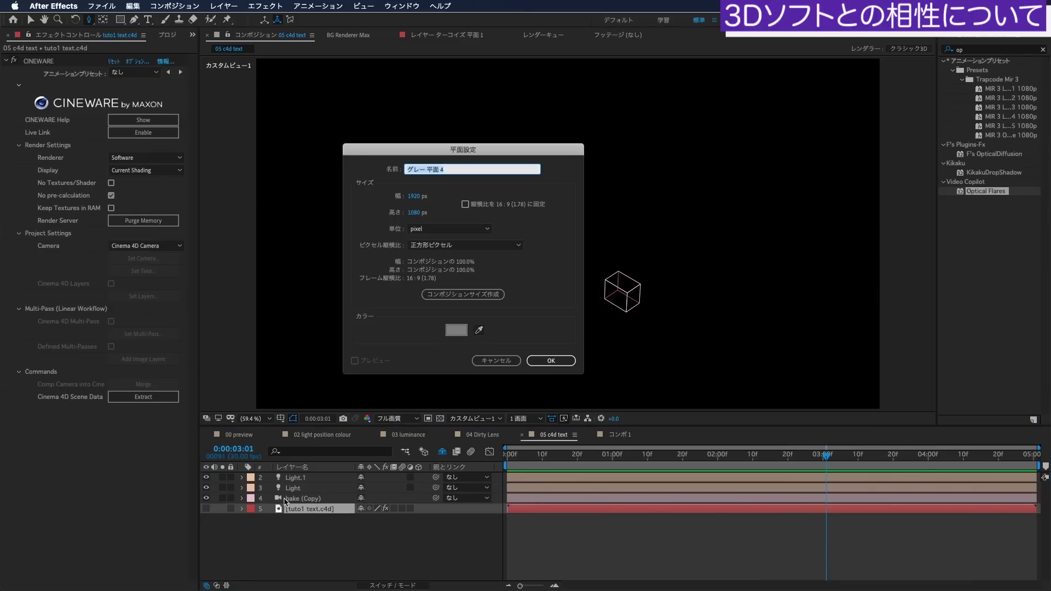
Create the 'op' Optical Flares solid, make it track the scene's lights, and set Scale to 20.
{"action": "type", "text": "op"}
{"action": "key", "text": "Return"}
{"action": "key", "text": "Return"}
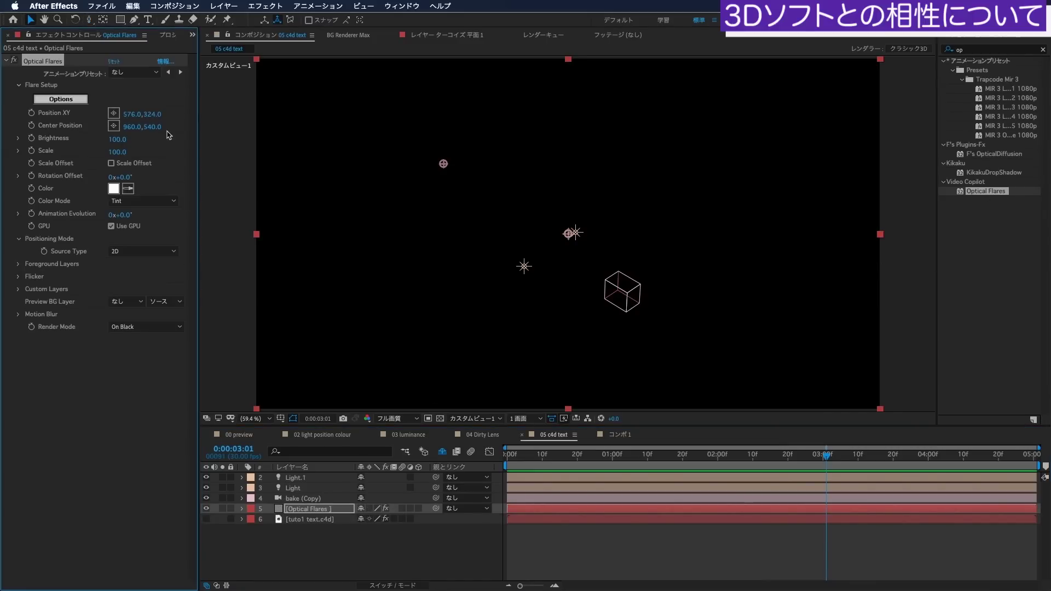
{"action": "key", "text": "F12"}
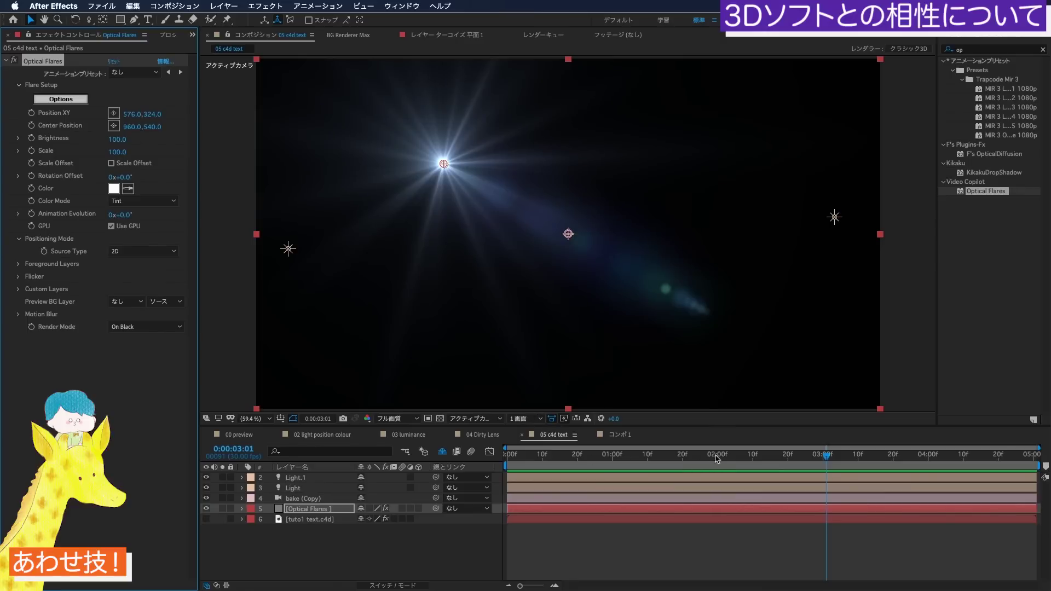
{"action": "left_click", "coordinate": [528, 455]}
{"action": "left_click", "coordinate": [294, 510]}
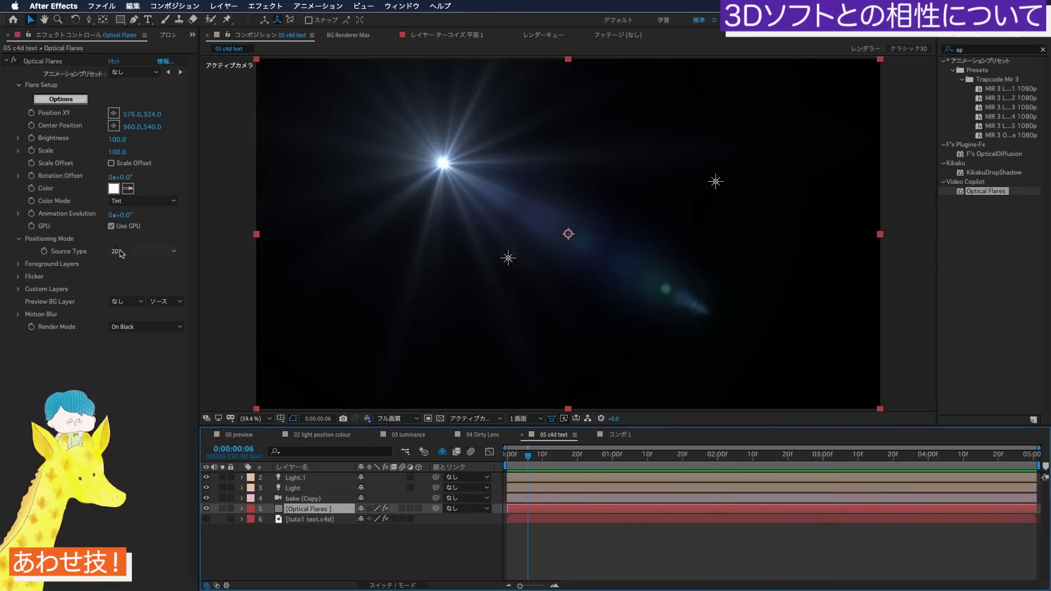
{"action": "left_click", "coordinate": [145, 252]}
{"action": "left_click", "coordinate": [129, 283]}
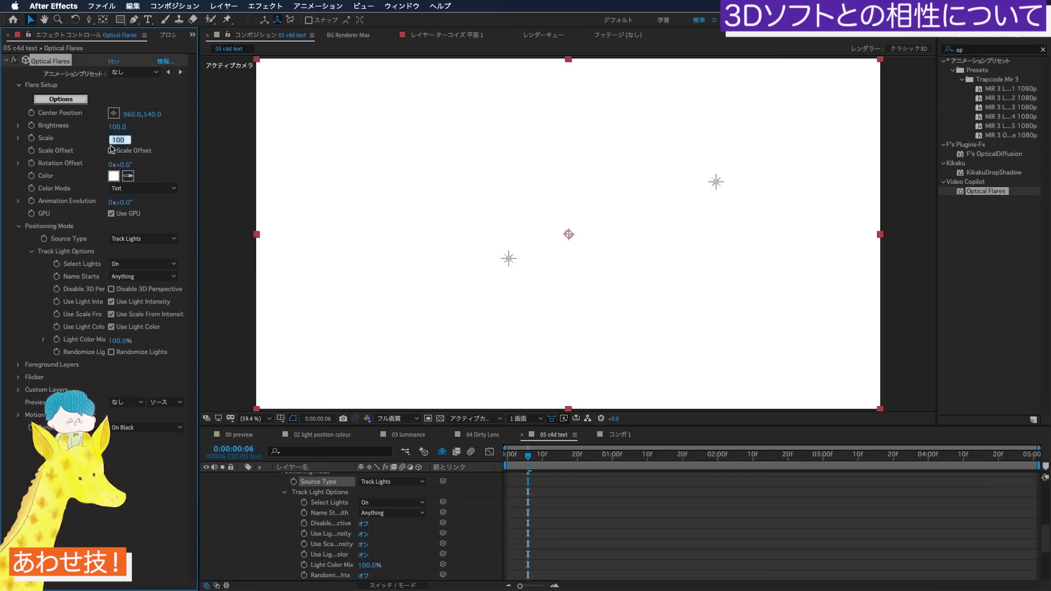
{"action": "type", "text": "6030"}
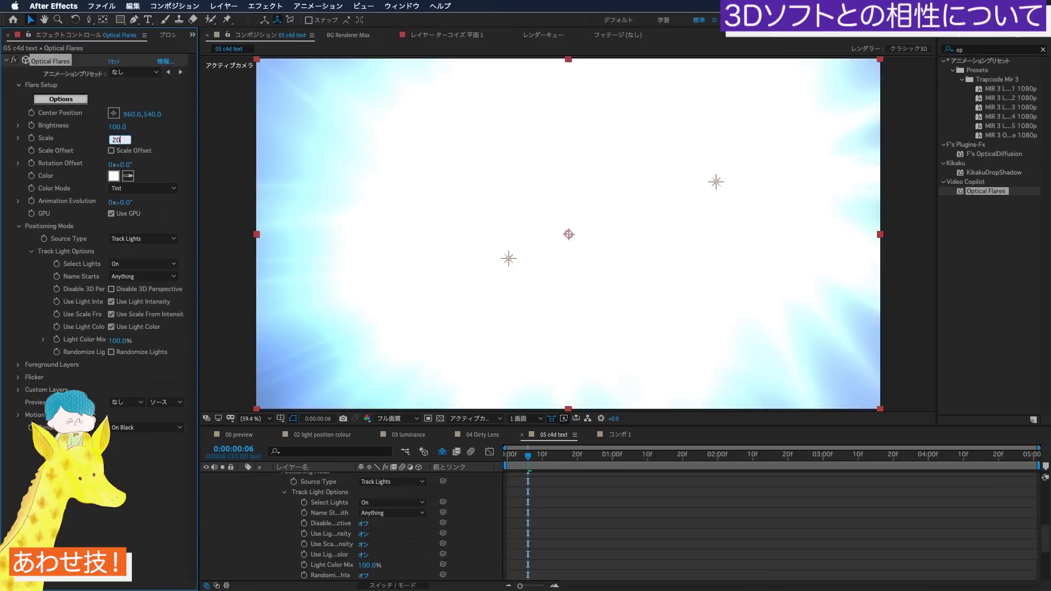
{"action": "key", "text": "Return"}
Load custom flare preset 001 from _Custom Presets and set Brightness to 10.
{"action": "left_click", "coordinate": [61, 99]}
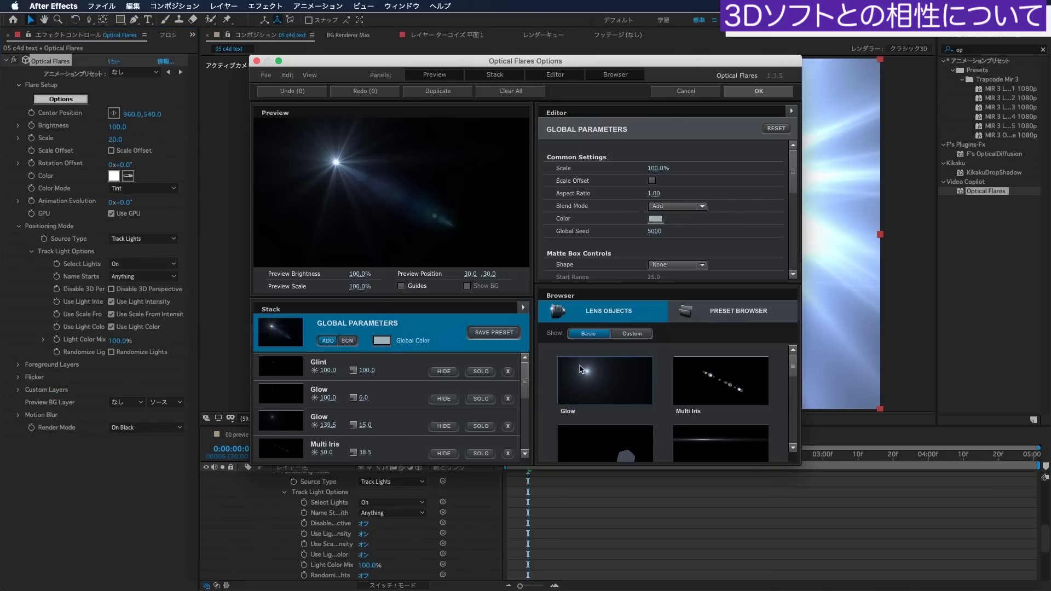
{"action": "left_click", "coordinate": [734, 321]}
{"action": "left_click", "coordinate": [616, 385]}
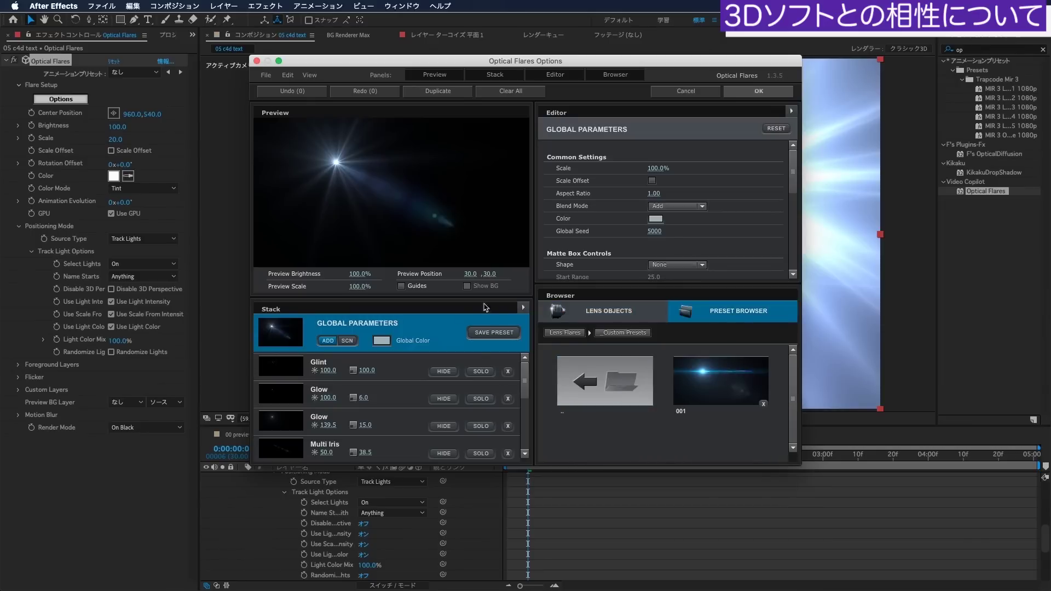
{"action": "left_click", "coordinate": [729, 397]}
{"action": "left_click", "coordinate": [758, 91]}
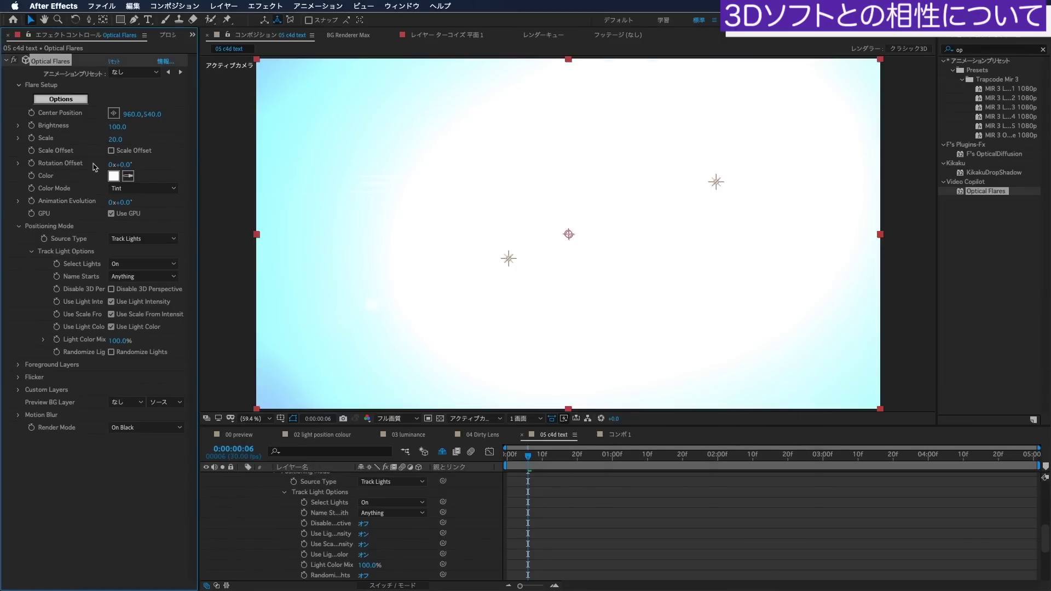
{"action": "type", "text": "10"}
{"action": "key", "text": "Return"}
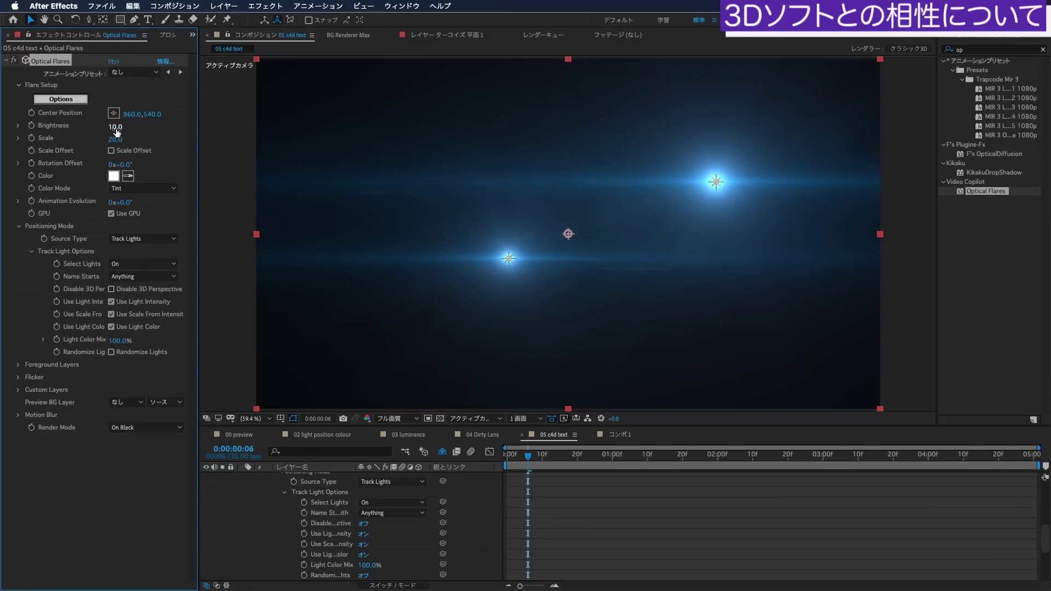
Scrub through the animation to check the two blue flares, then return to the first frame.
{"action": "scroll", "coordinate": [357, 503], "scroll_direction": "up", "scroll_amount": 3}
{"action": "left_click", "coordinate": [949, 454]}
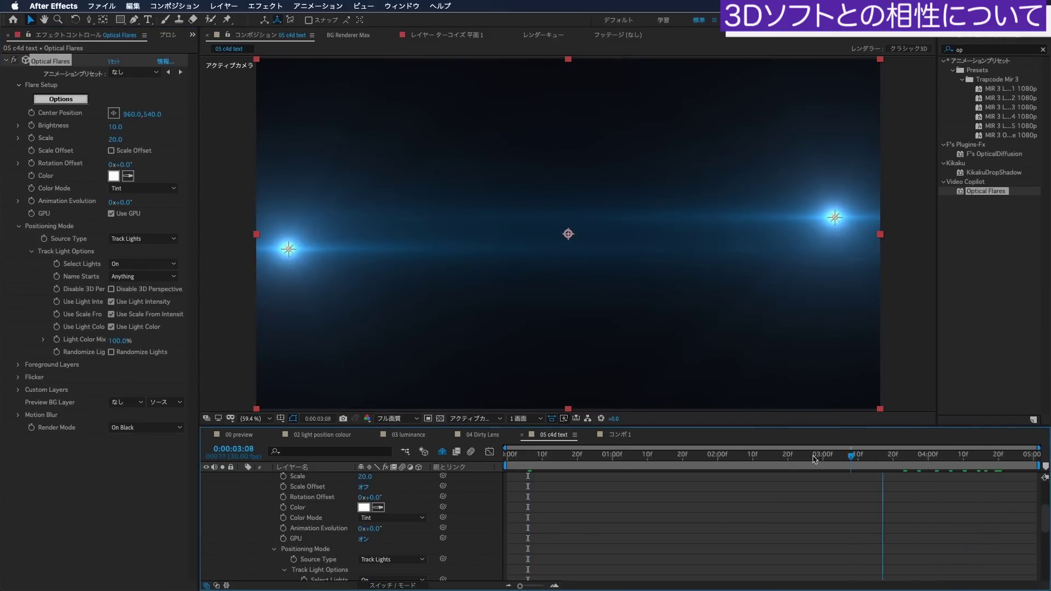
{"action": "left_click_drag", "start_coordinate": [814, 455], "coordinate": [843, 454]}
{"action": "key", "text": "Home"}
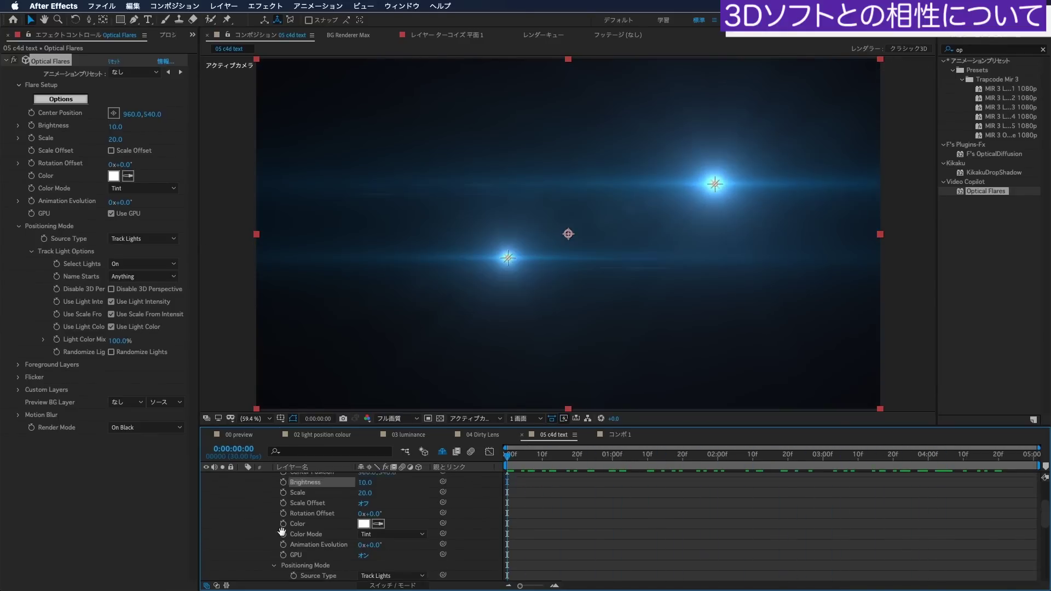
Collapse the flare layer's properties and bring up the Project panel's footage list.
{"action": "key", "text": "u"}
{"action": "left_click", "coordinate": [321, 520]}
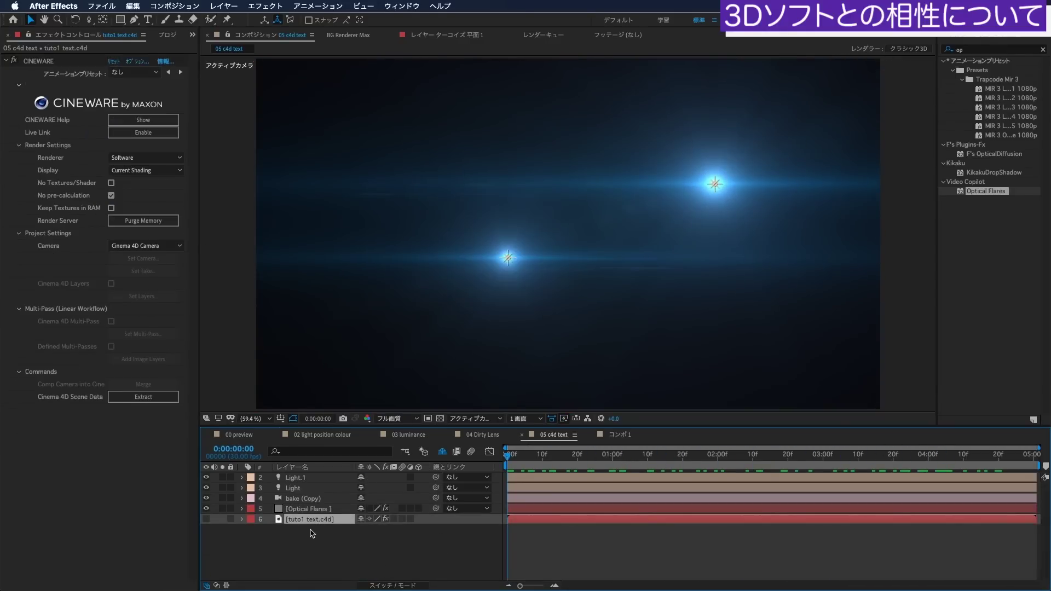
{"action": "left_click", "coordinate": [285, 546]}
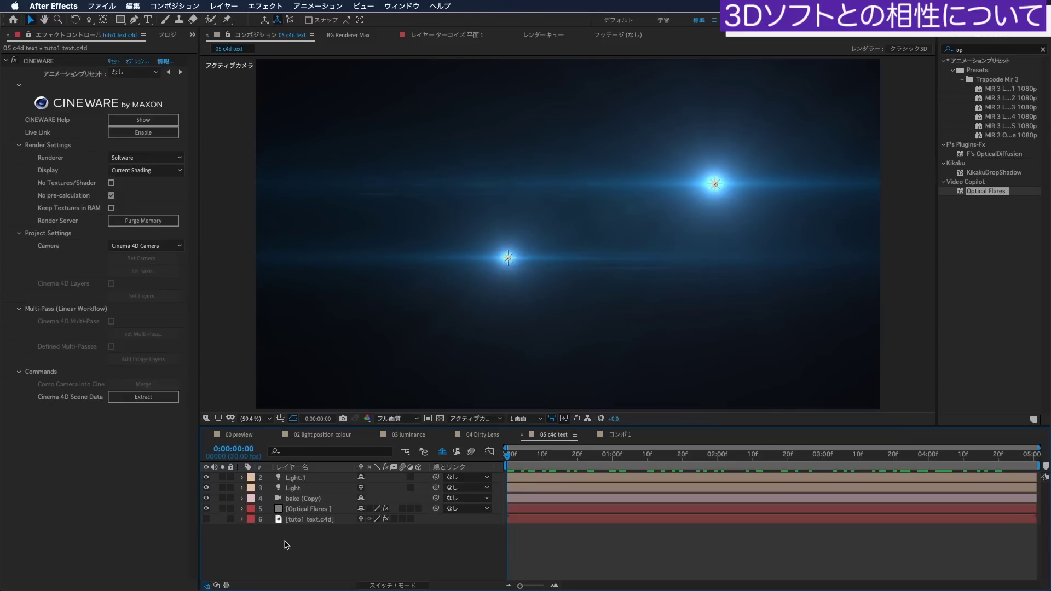
{"action": "key", "text": "ctrl+0"}
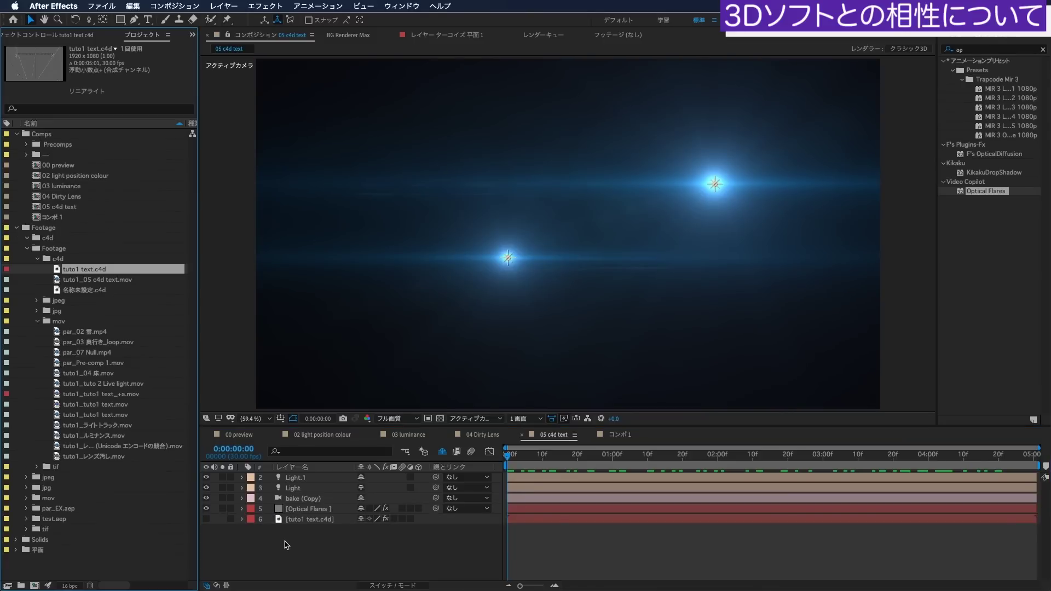
Place tuto1_tuto1 text_+a.mov below Optical Flares and set the flare layer to Screen (スクリーン) mode.
{"action": "left_click_drag", "start_coordinate": [112, 395], "coordinate": [200, 445]}
{"action": "left_click_drag", "start_coordinate": [284, 512], "coordinate": [286, 514]}
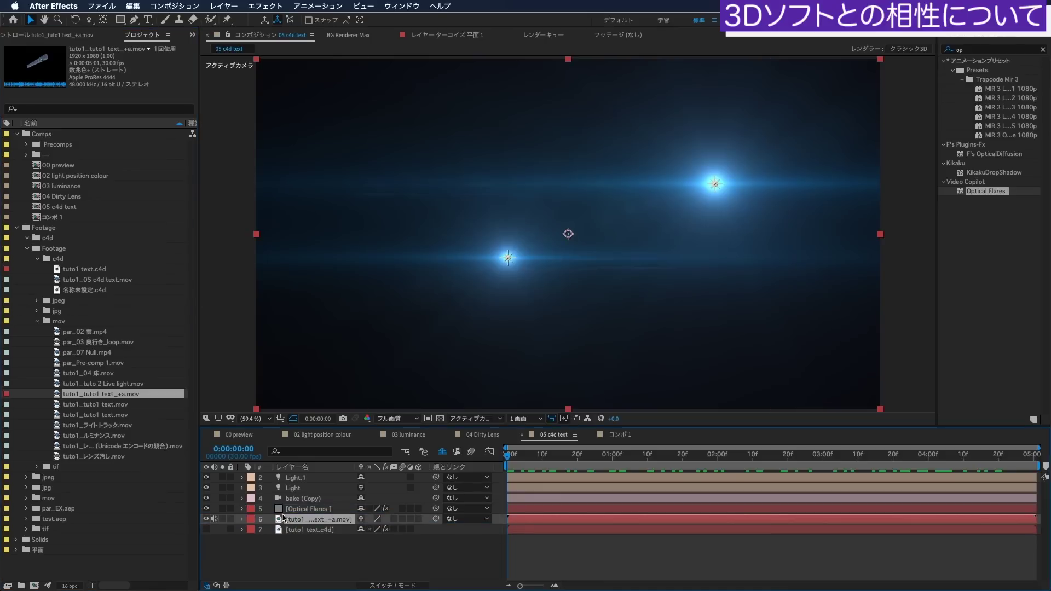
{"action": "key", "text": "F4"}
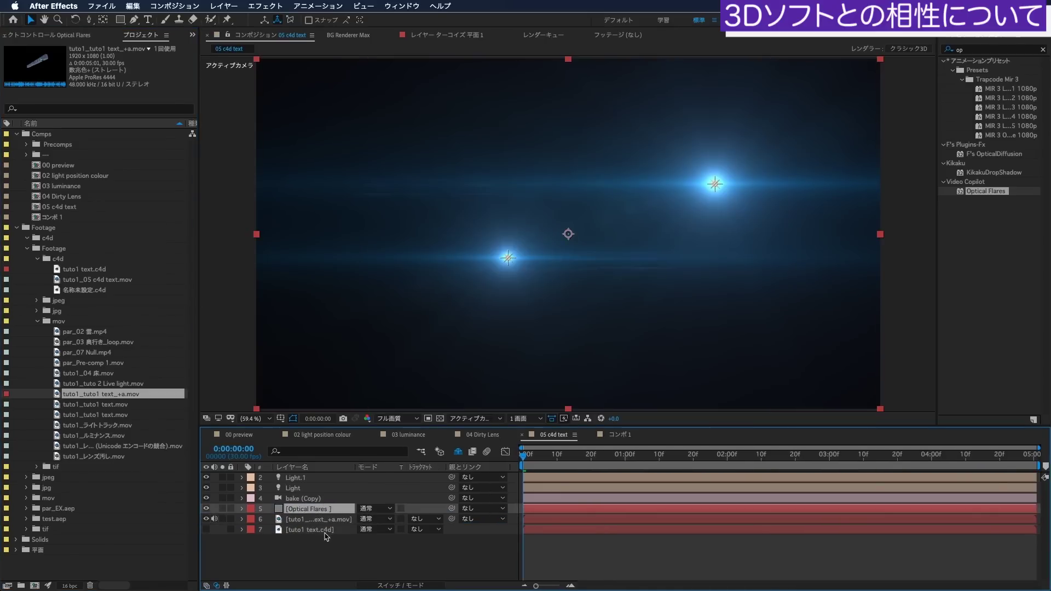
{"action": "left_click", "coordinate": [381, 510]}
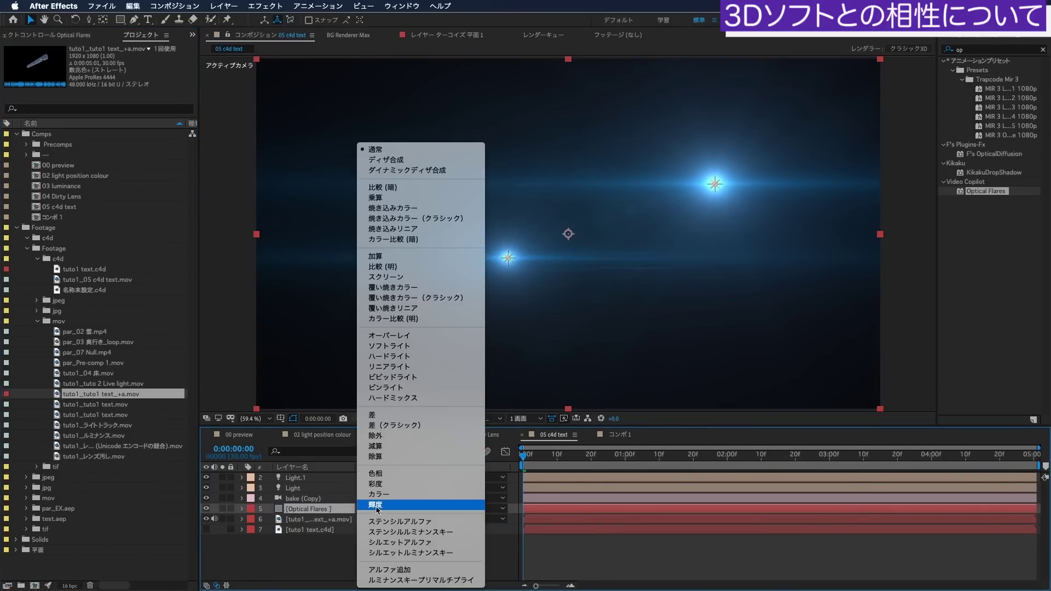
{"action": "left_click", "coordinate": [459, 277]}
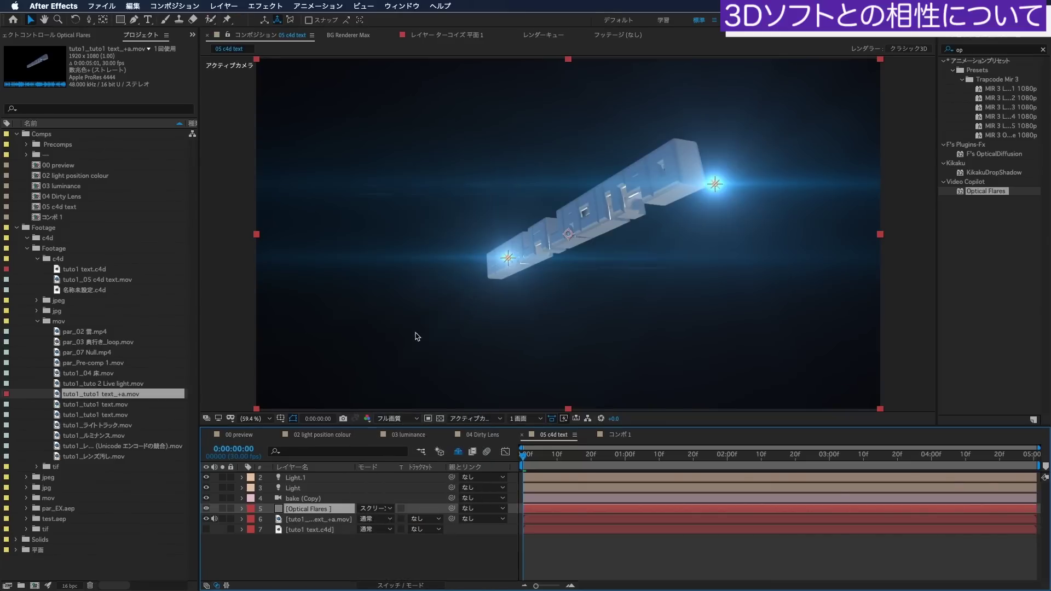
Scrub between the flat title and angled frames to check the screened flares, then select the flare layer.
{"action": "left_click_drag", "start_coordinate": [545, 454], "coordinate": [941, 455]}
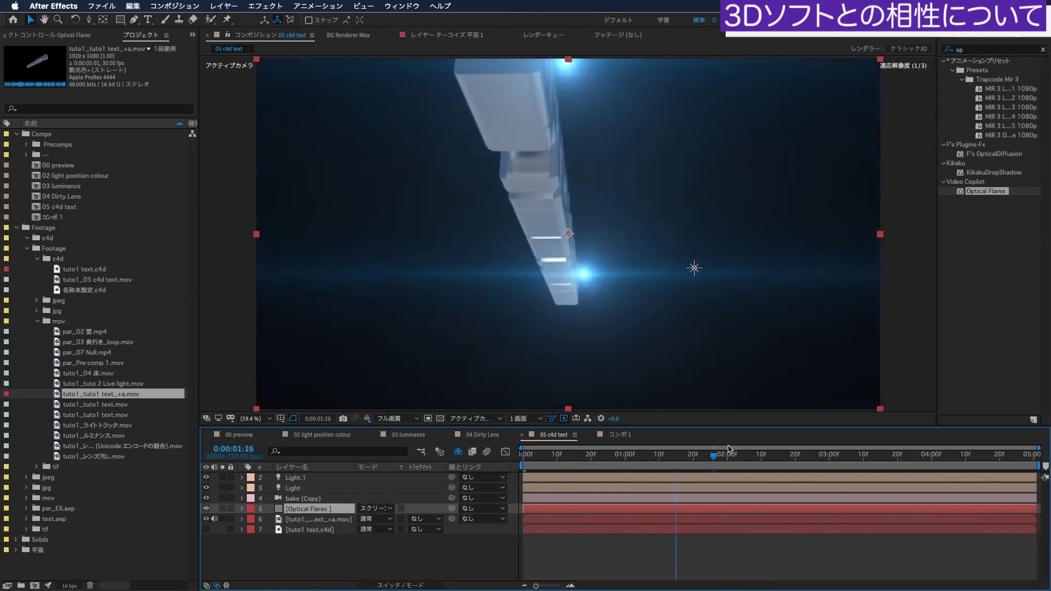
{"action": "left_click_drag", "start_coordinate": [955, 442], "coordinate": [523, 454]}
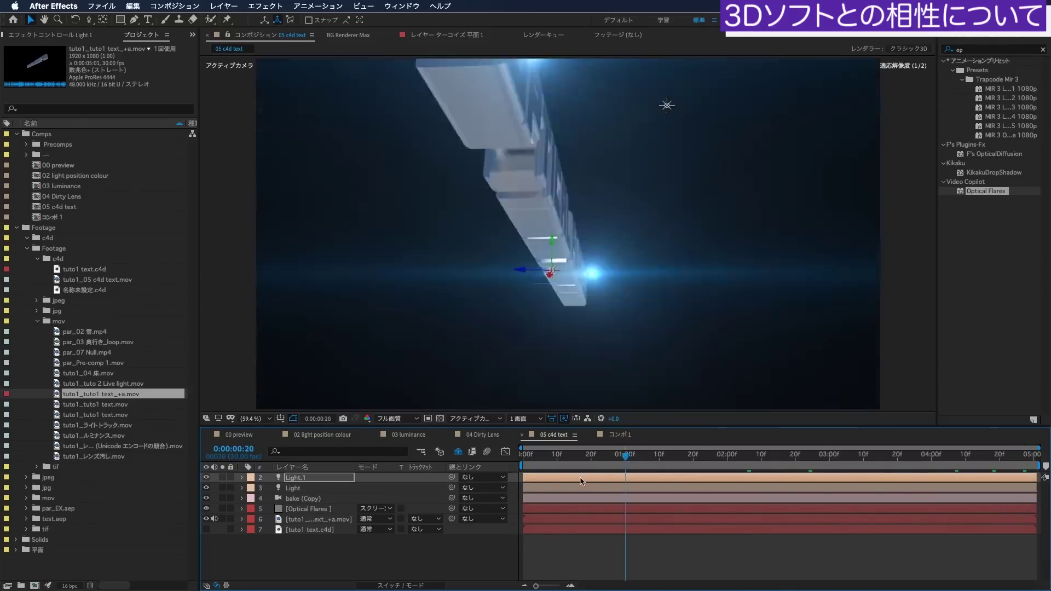
{"action": "left_click", "coordinate": [278, 509]}
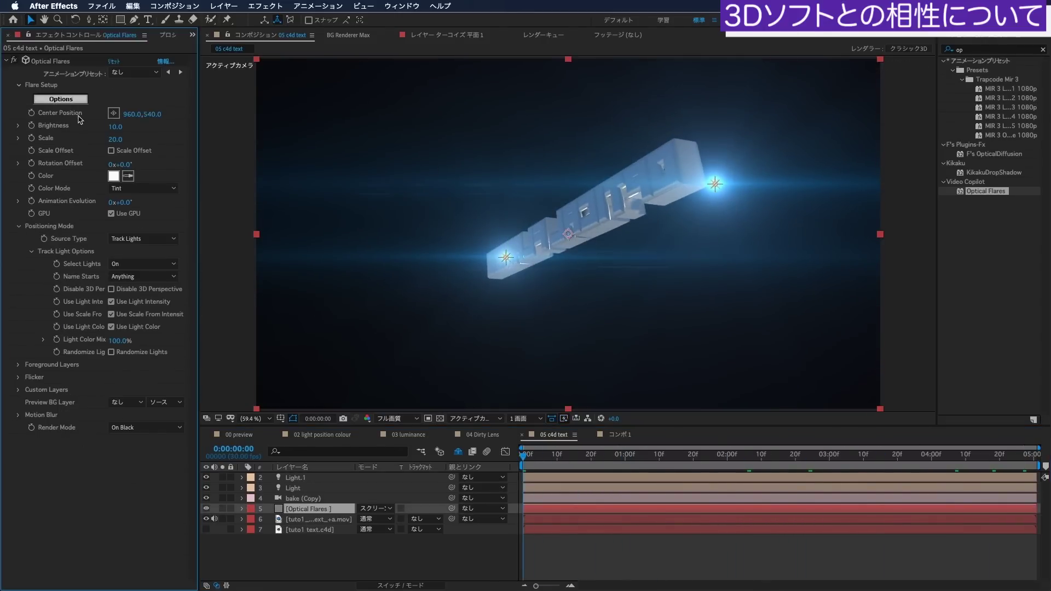
Set Foreground Layers > Layer 1 Source Layer to 6. tuto1_tuto1 text_+a.mov.
{"action": "left_click", "coordinate": [15, 366]}
{"action": "left_click", "coordinate": [31, 377]}
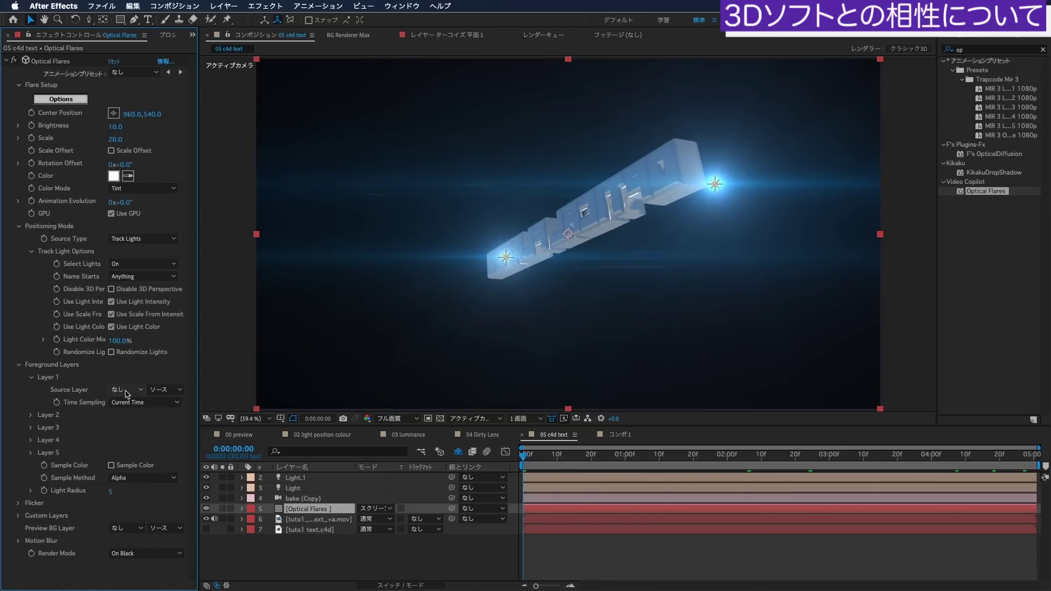
{"action": "left_click", "coordinate": [129, 390]}
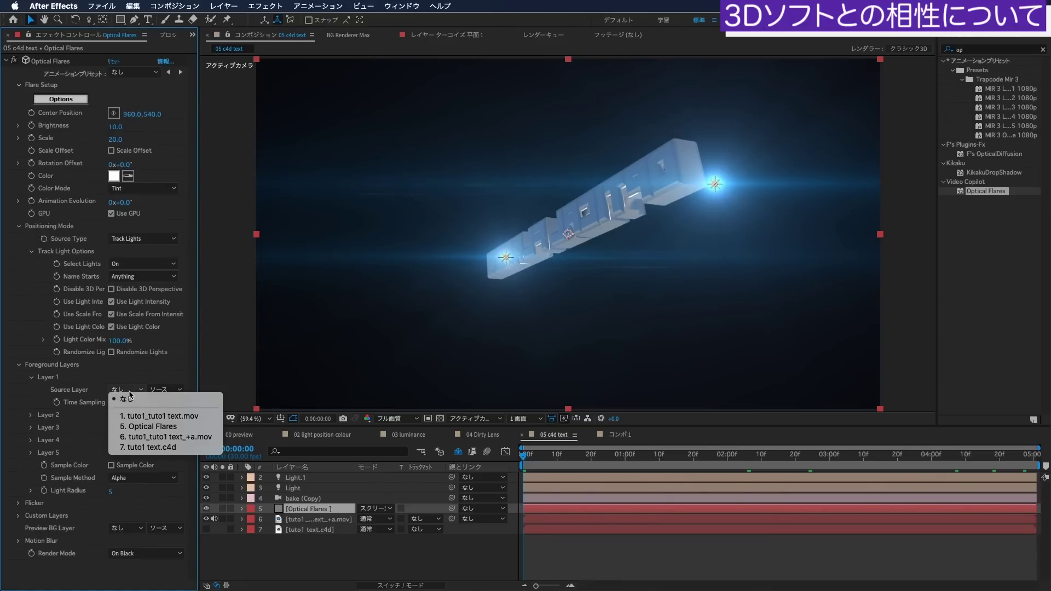
{"action": "left_click", "coordinate": [131, 438]}
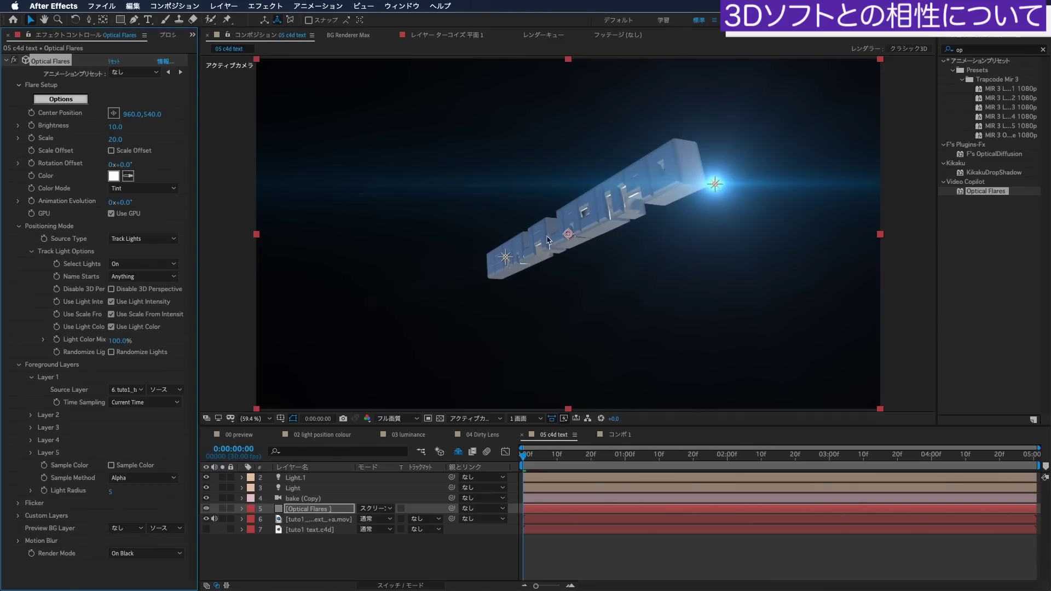
Scrub and play a preview to check the text occluding the flares.
{"action": "left_click_drag", "start_coordinate": [548, 460], "coordinate": [725, 456]}
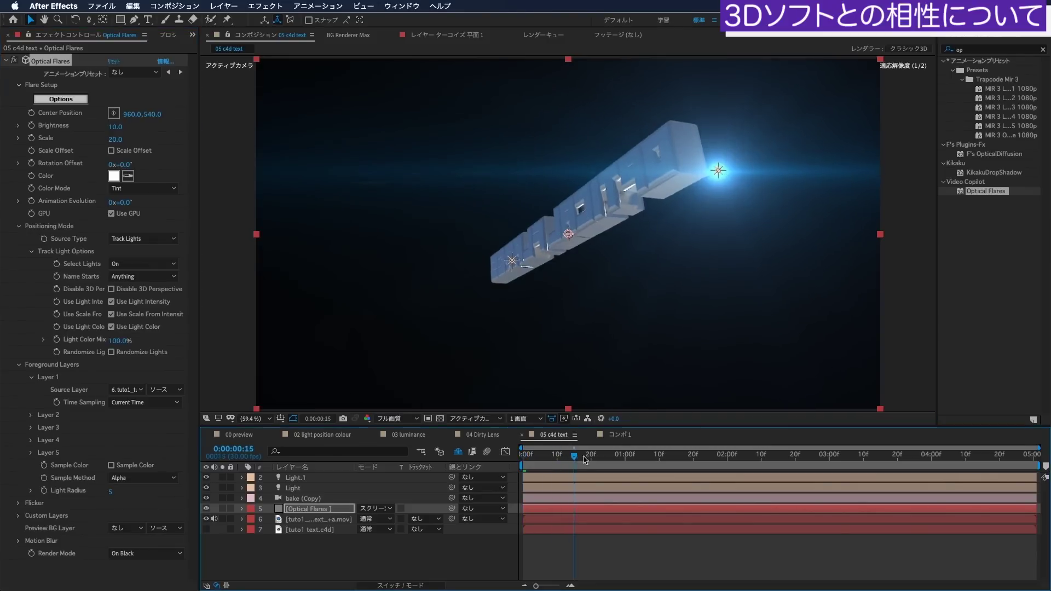
{"action": "key", "text": "space"}
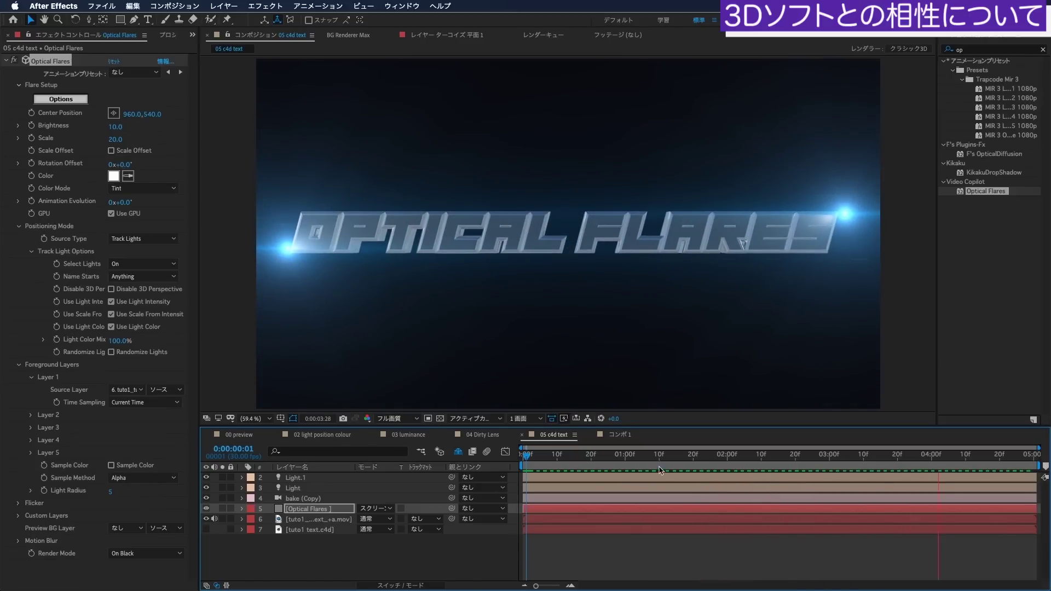
{"action": "key", "text": "space"}
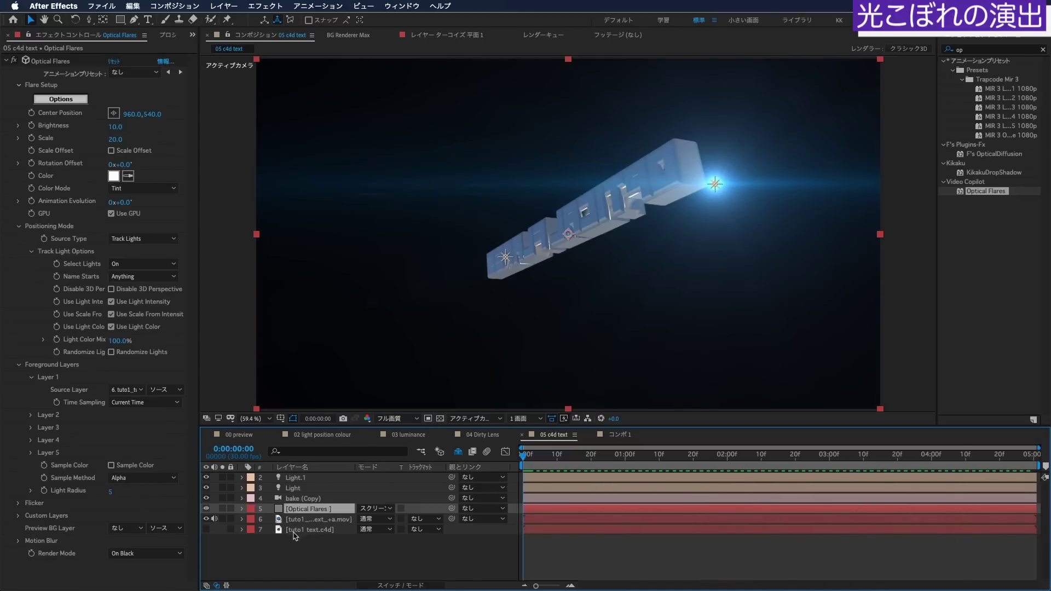
Duplicate Optical Flares below the text movie, set its Foreground Layer 1 source to none (なし), and preview.
{"action": "key", "text": "super+d"}
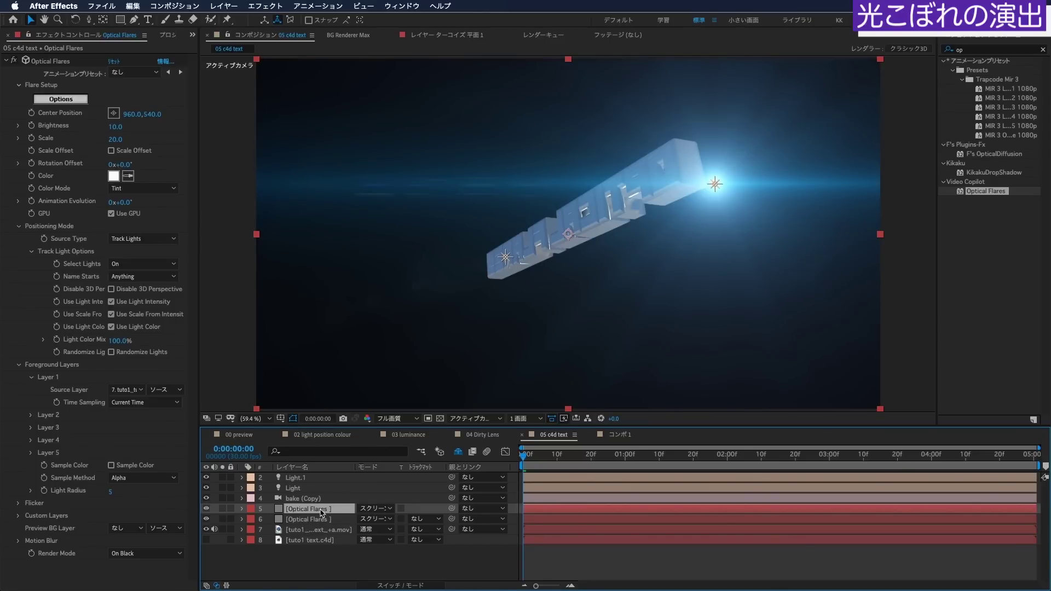
{"action": "left_click_drag", "start_coordinate": [312, 535], "coordinate": [316, 534]}
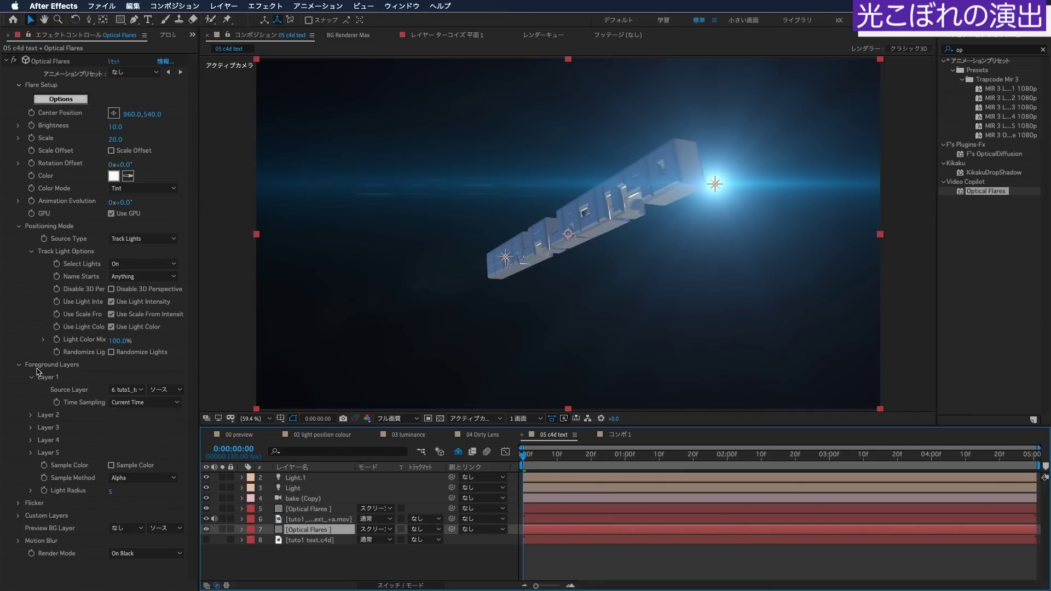
{"action": "left_click", "coordinate": [126, 389]}
{"action": "left_click", "coordinate": [192, 397]}
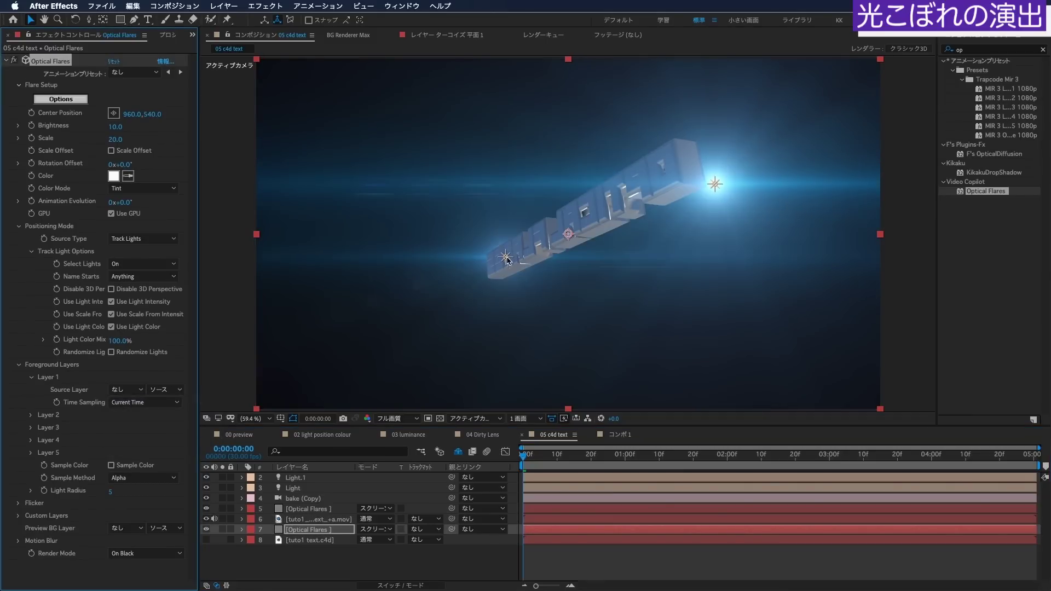
{"action": "key", "text": "space"}
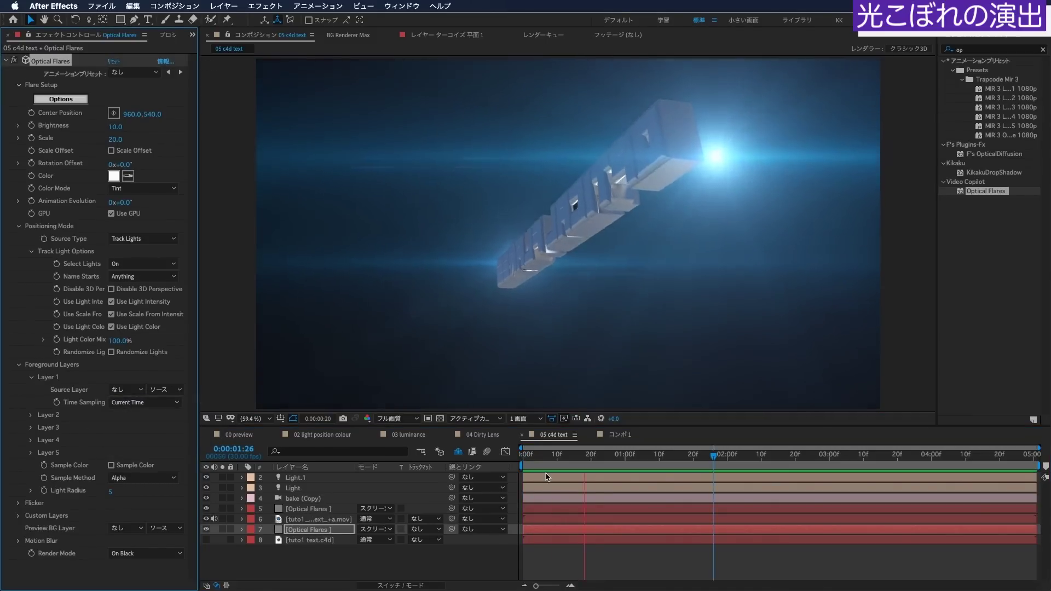